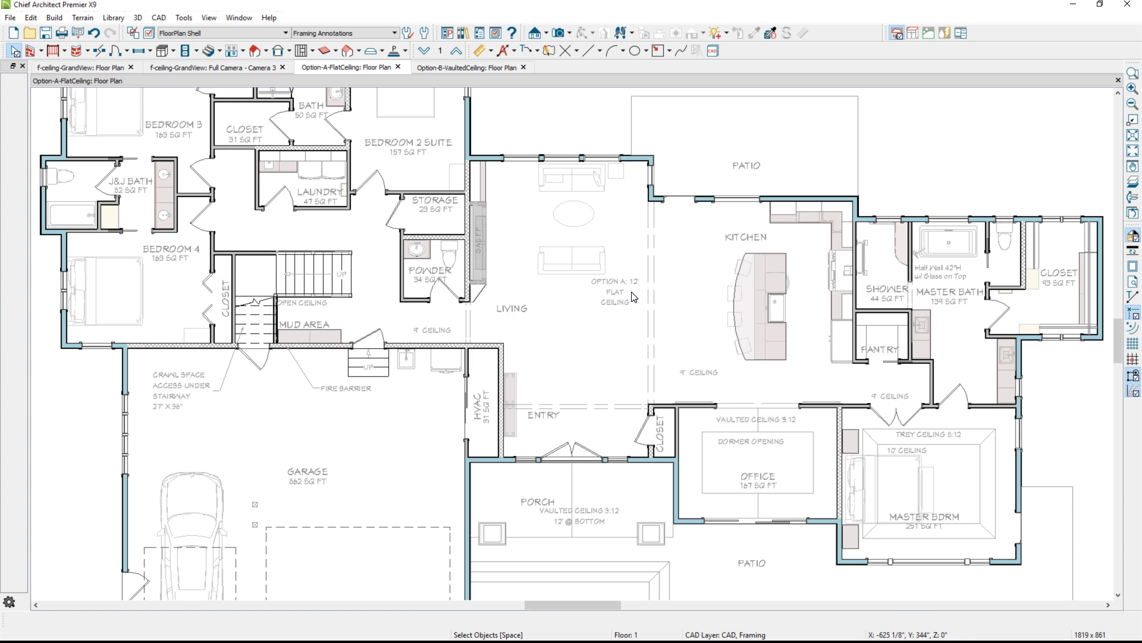
# Place a full camera aimed across the Option A living room, select it, then open the Option B plan
pyautogui.click(560, 35)
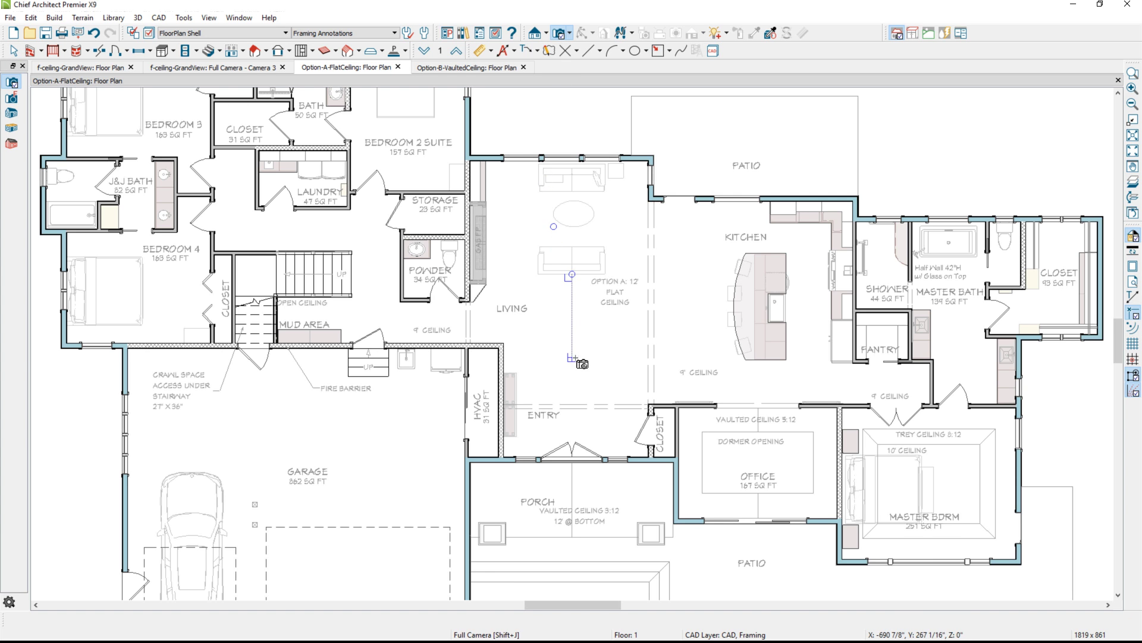
pyautogui.moveTo(572, 356); pyautogui.dragTo(572, 271)
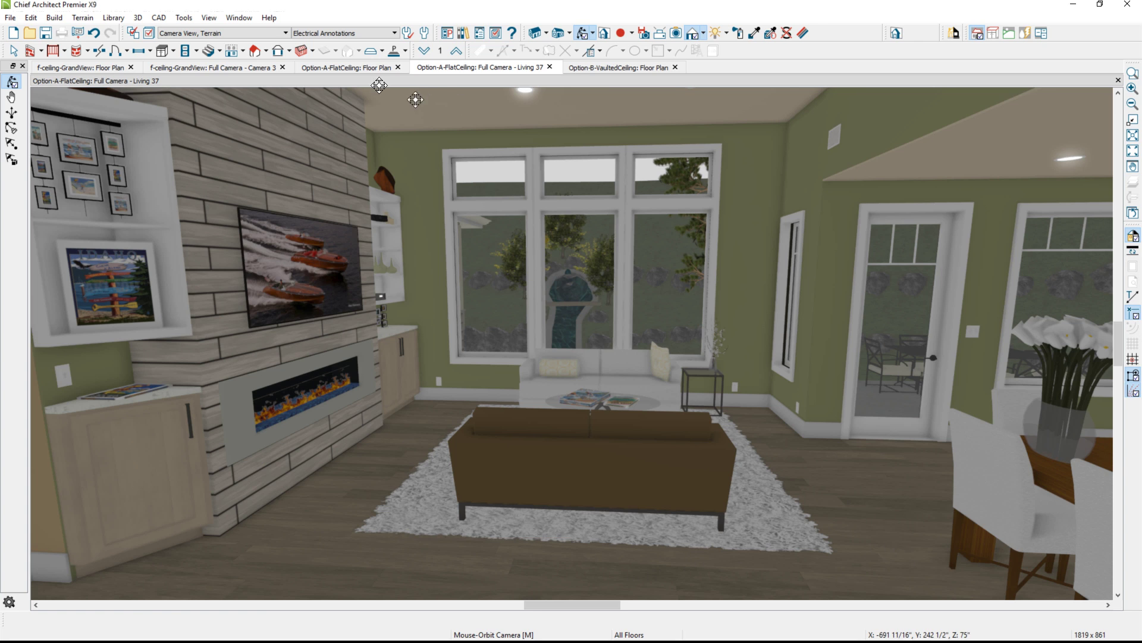
pyautogui.click(362, 69)
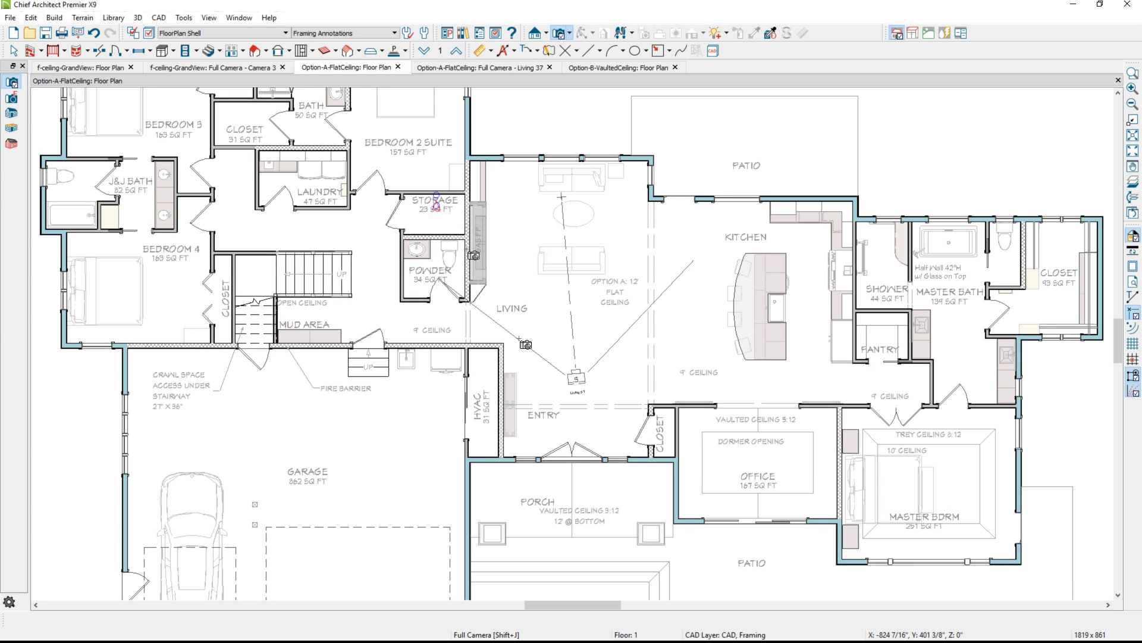
pyautogui.click(583, 377)
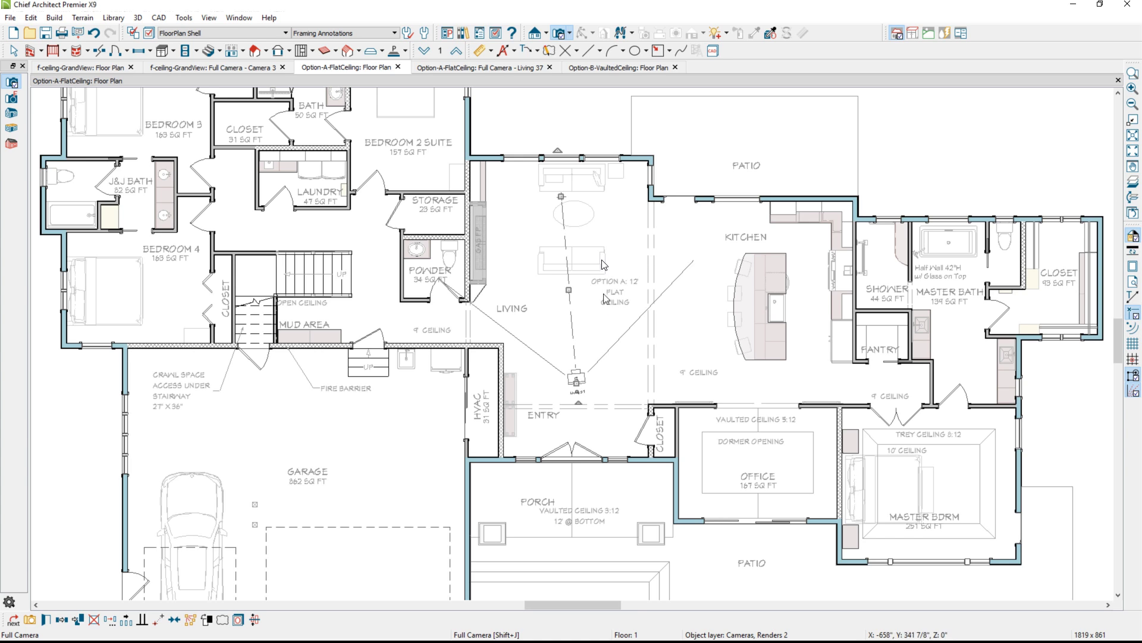
pyautogui.click(611, 68)
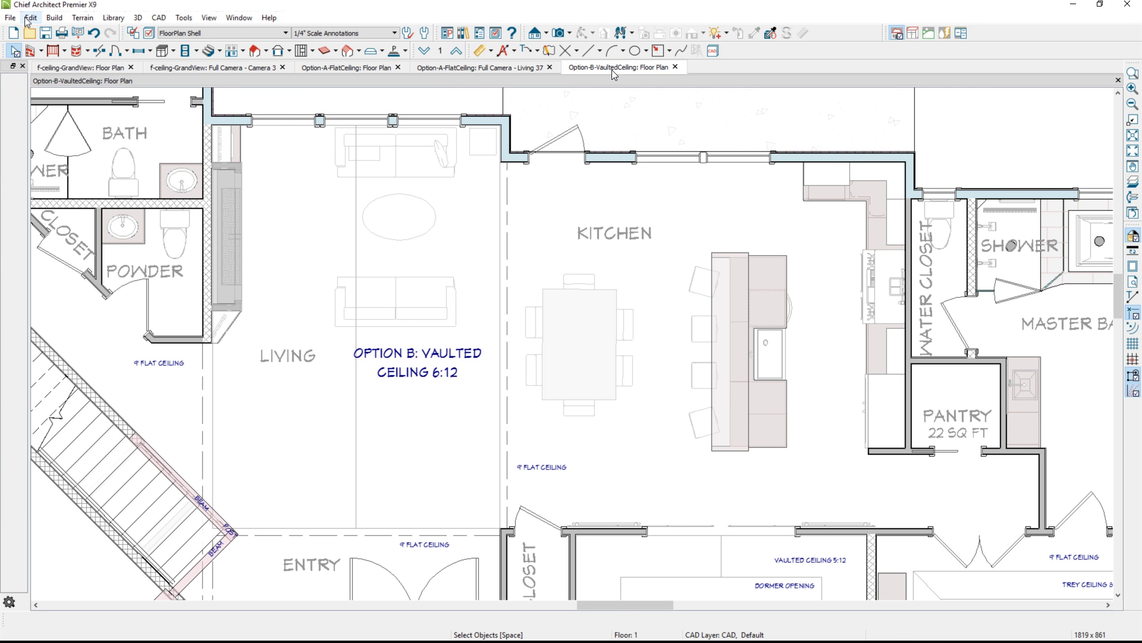
# Paste the living-room camera into Option B with Paste Hold Position and open its 3D view
pyautogui.click(28, 17)
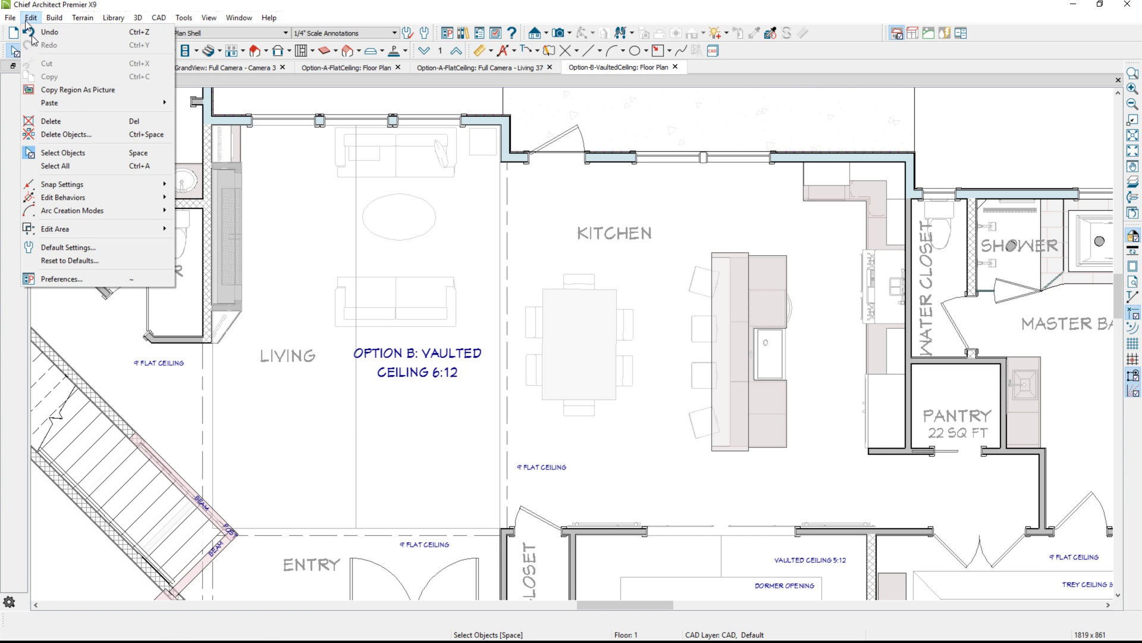
pyautogui.moveTo(75, 100)
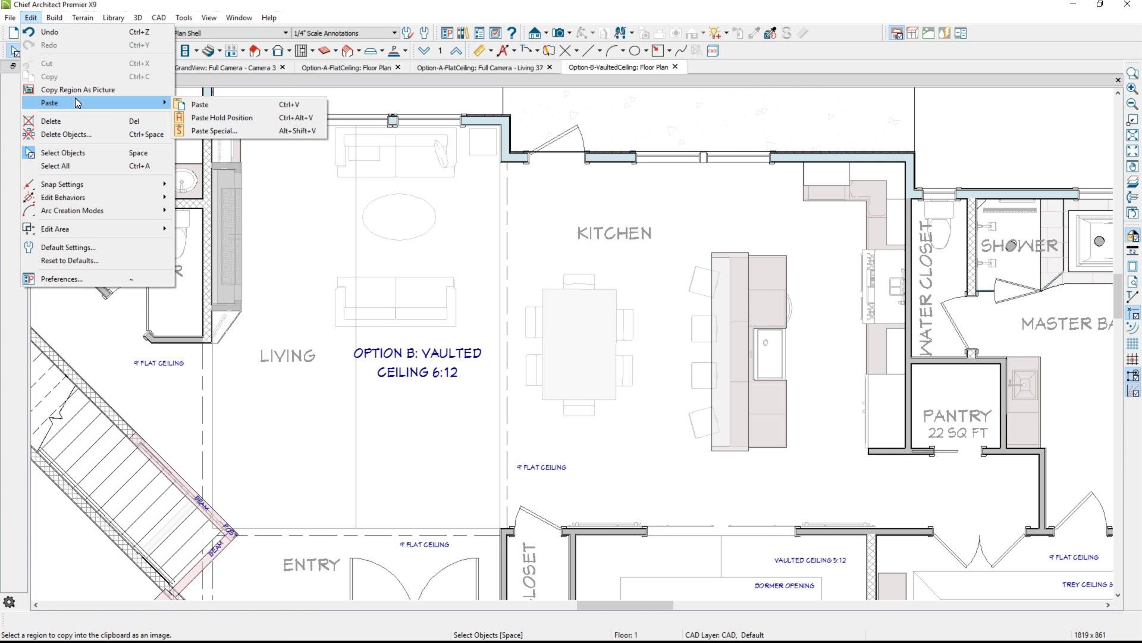
pyautogui.click(212, 118)
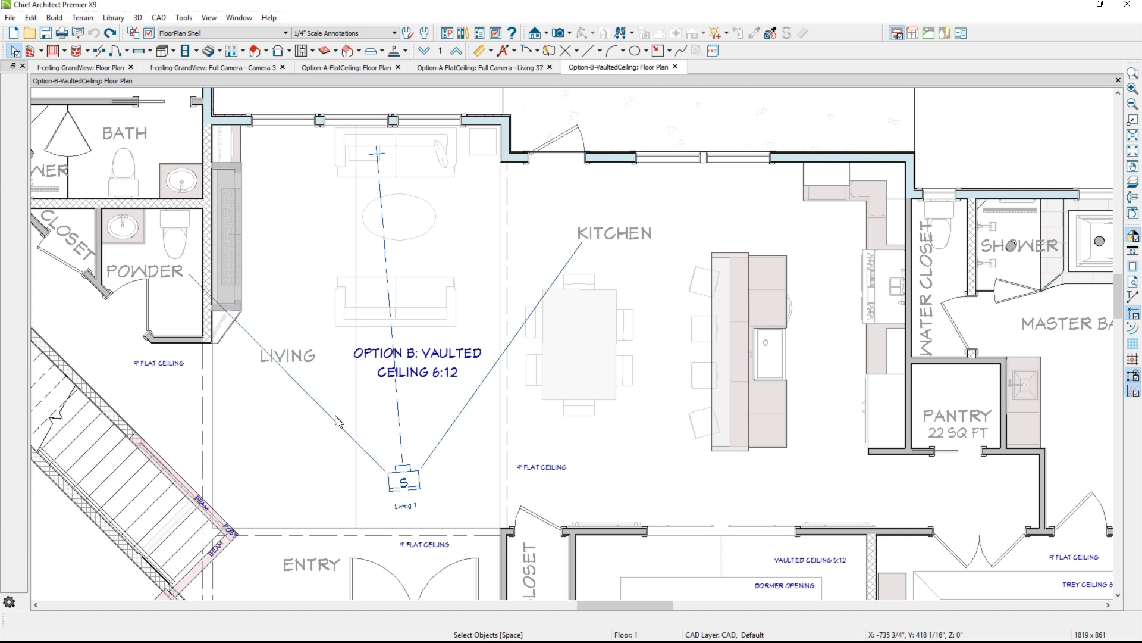
pyautogui.doubleClick(407, 483)
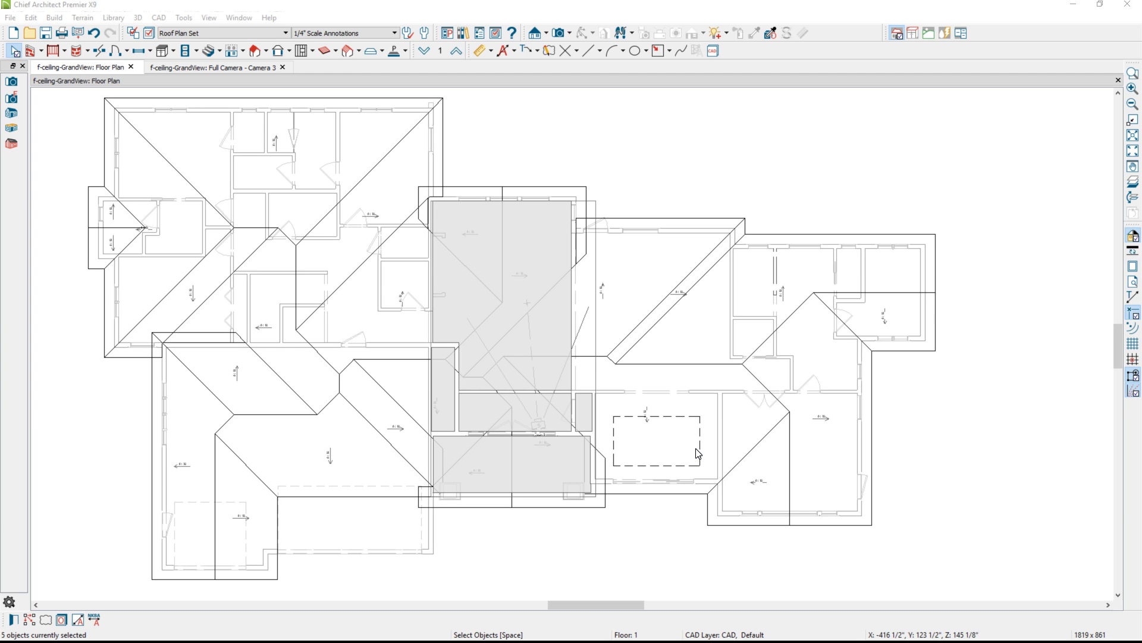
# Orbit the 3D overview to view the house from below, zoom into the porch gable, and return to plan
pyautogui.doubleClick(696, 450)
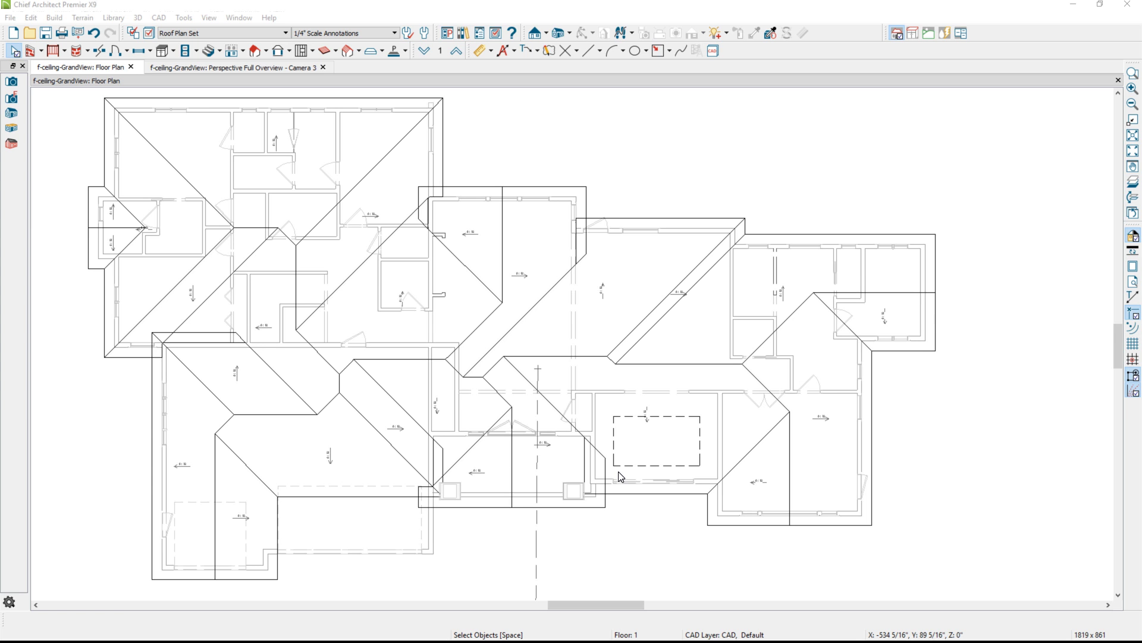
pyautogui.hotkey('ctrl', 'Tab')
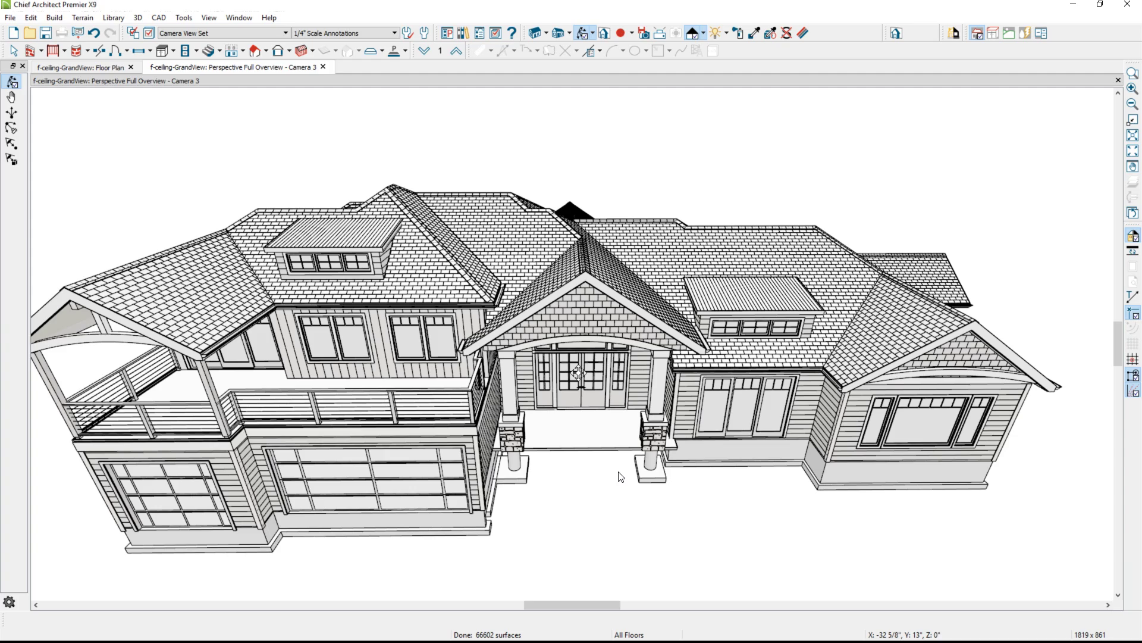
pyautogui.moveTo(587, 432); pyautogui.dragTo(578, 275)
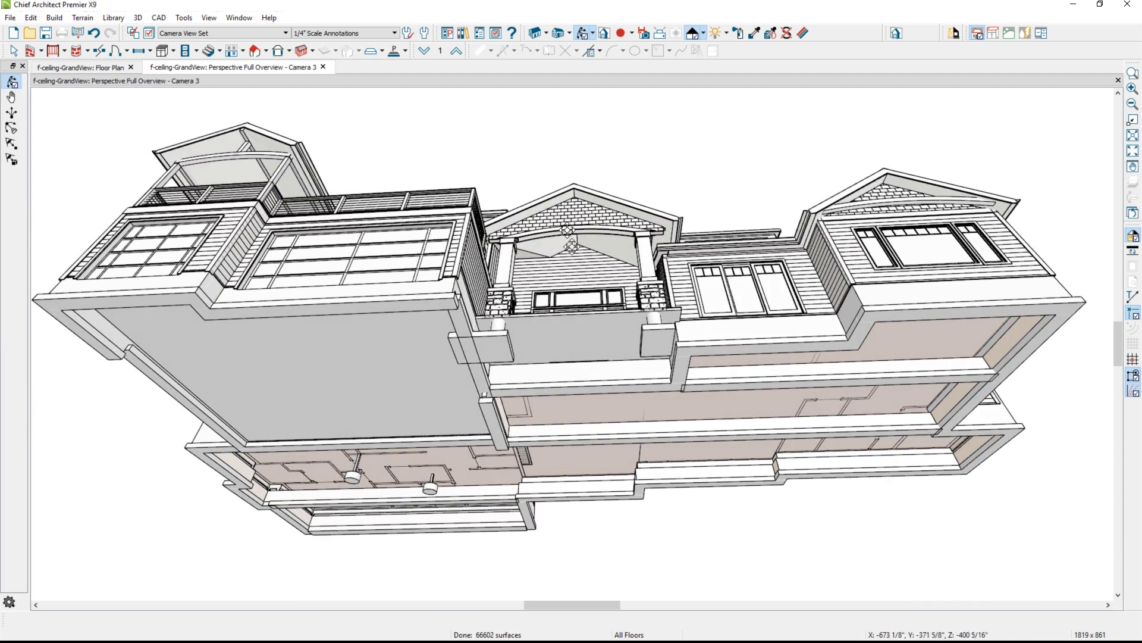
pyautogui.scroll(5, 568, 271)
pyautogui.scroll(2, 565, 270)
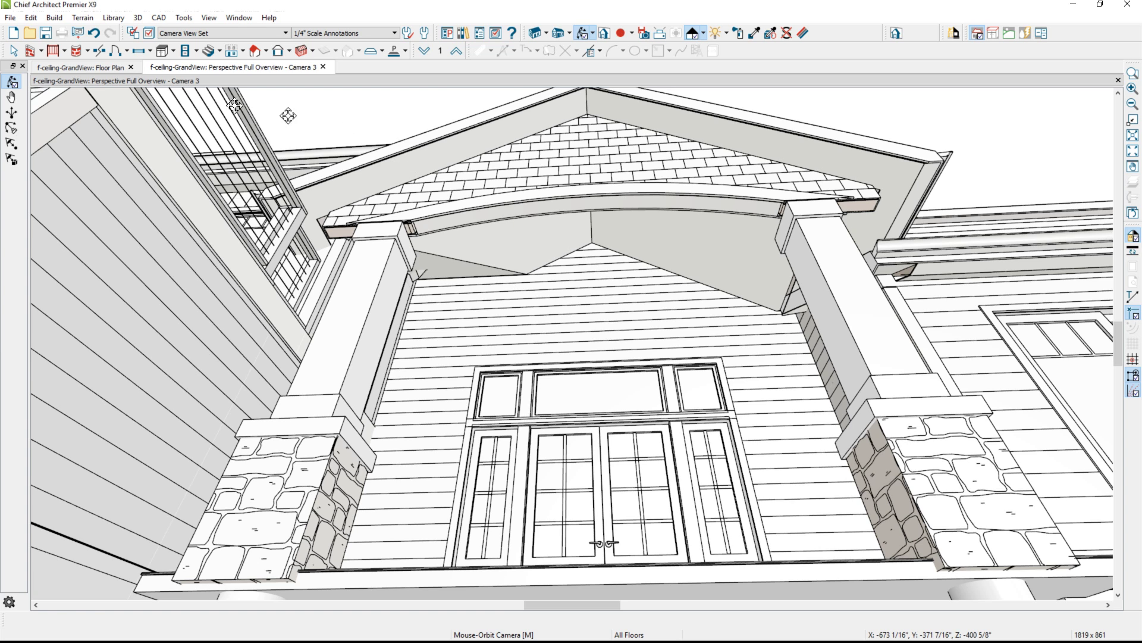
pyautogui.click(115, 71)
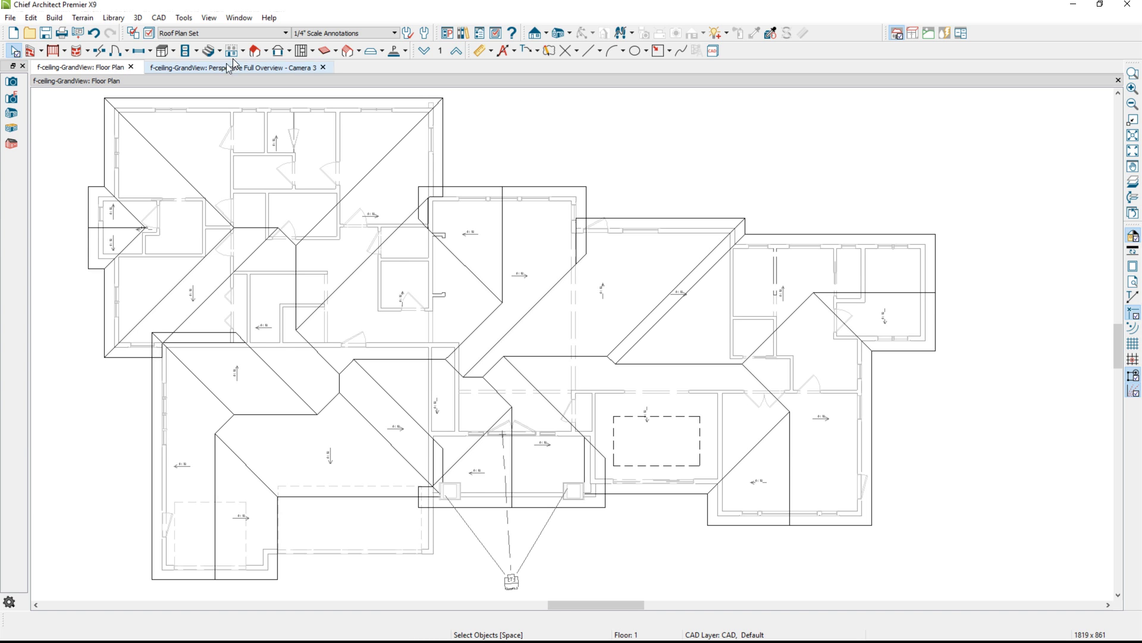
# Draw a ceiling plane over the right half of the porch and hide the Roof Planes layer
pyautogui.click(267, 51)
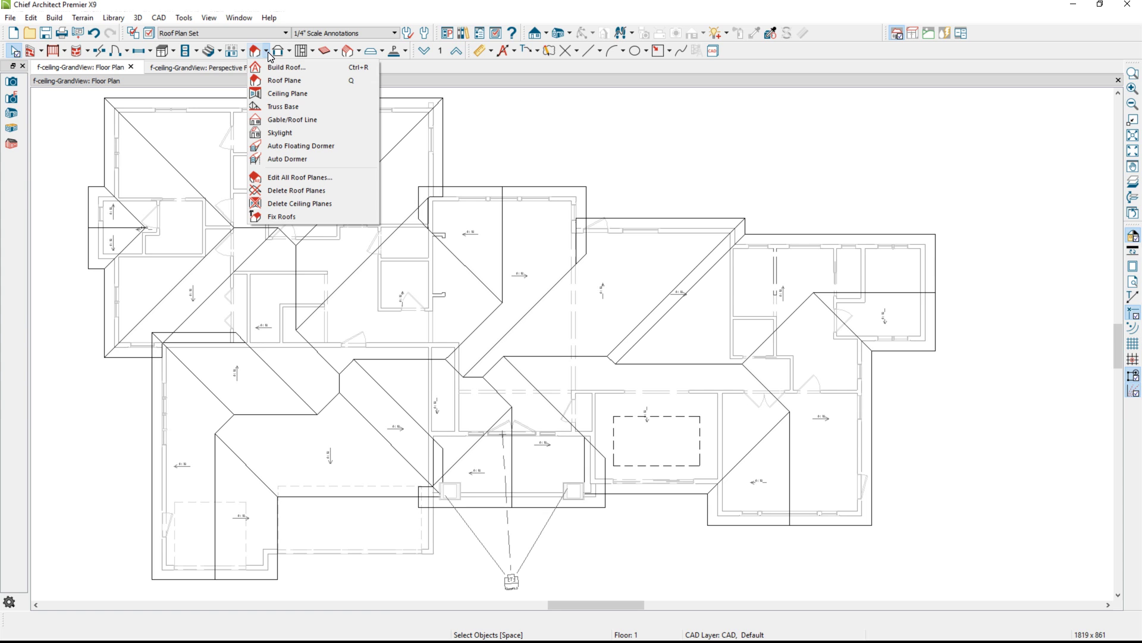
pyautogui.click(298, 94)
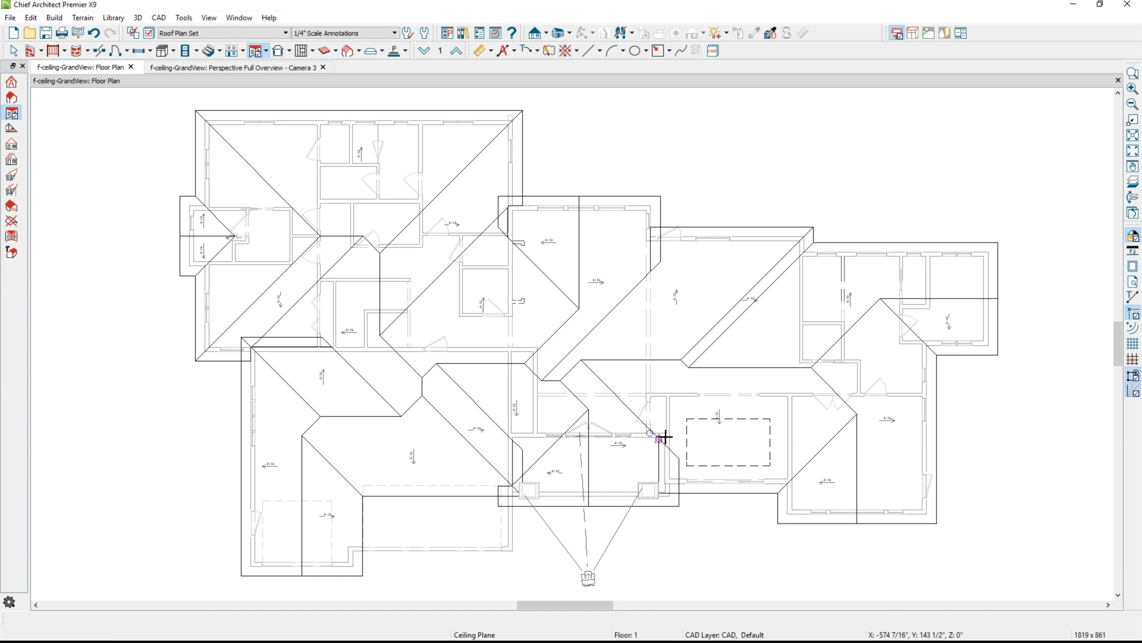
pyautogui.moveTo(665, 438); pyautogui.dragTo(659, 492)
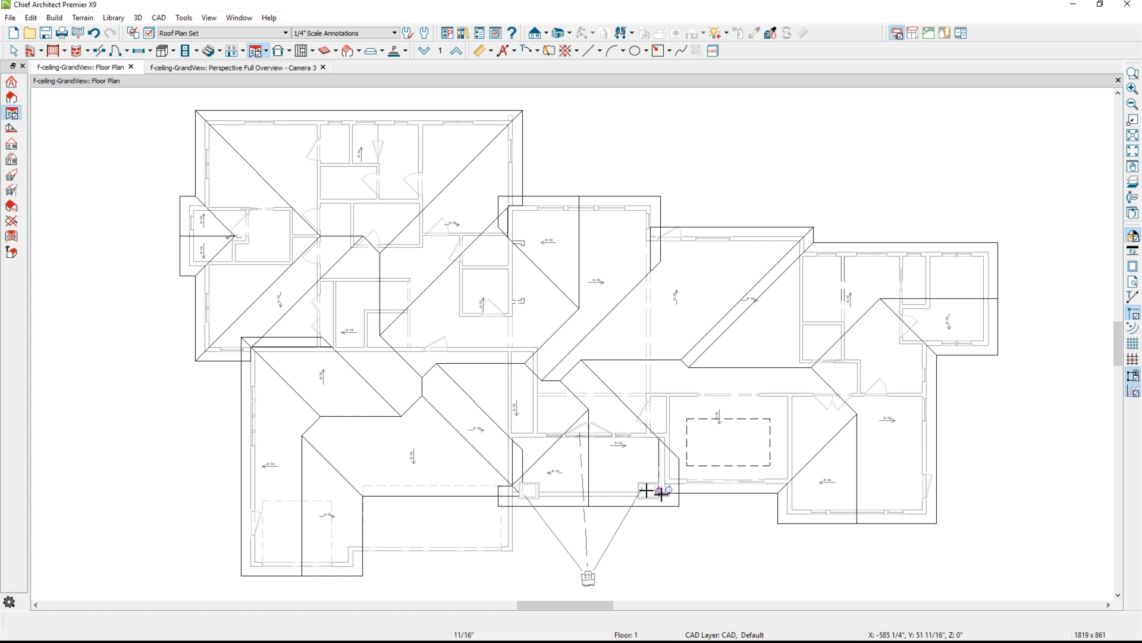
pyautogui.click(593, 479)
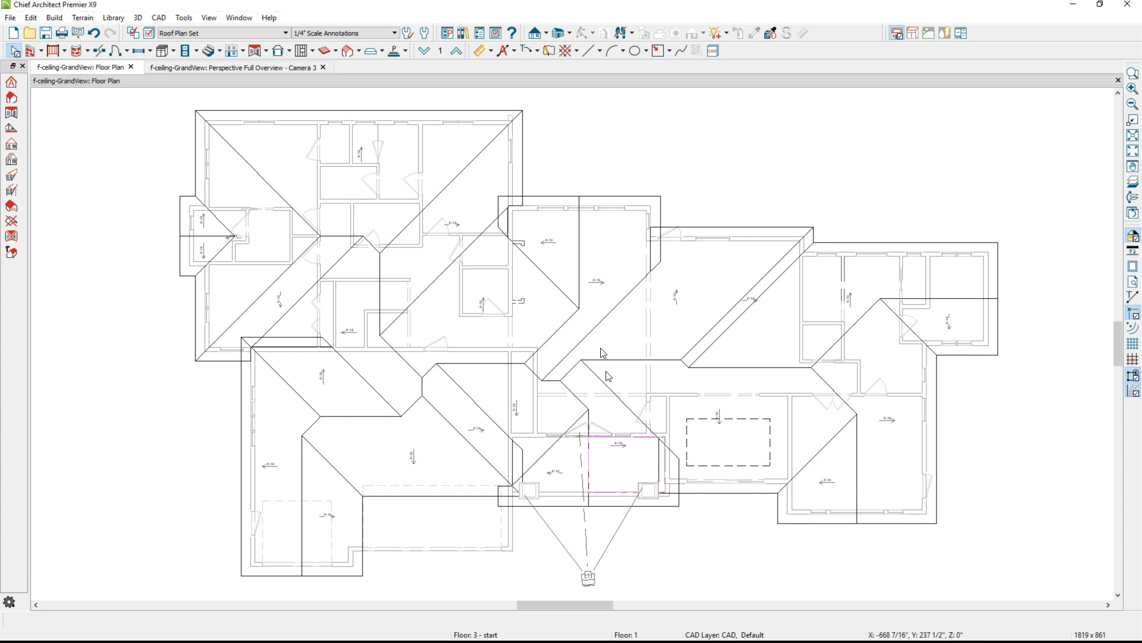
pyautogui.click(597, 333)
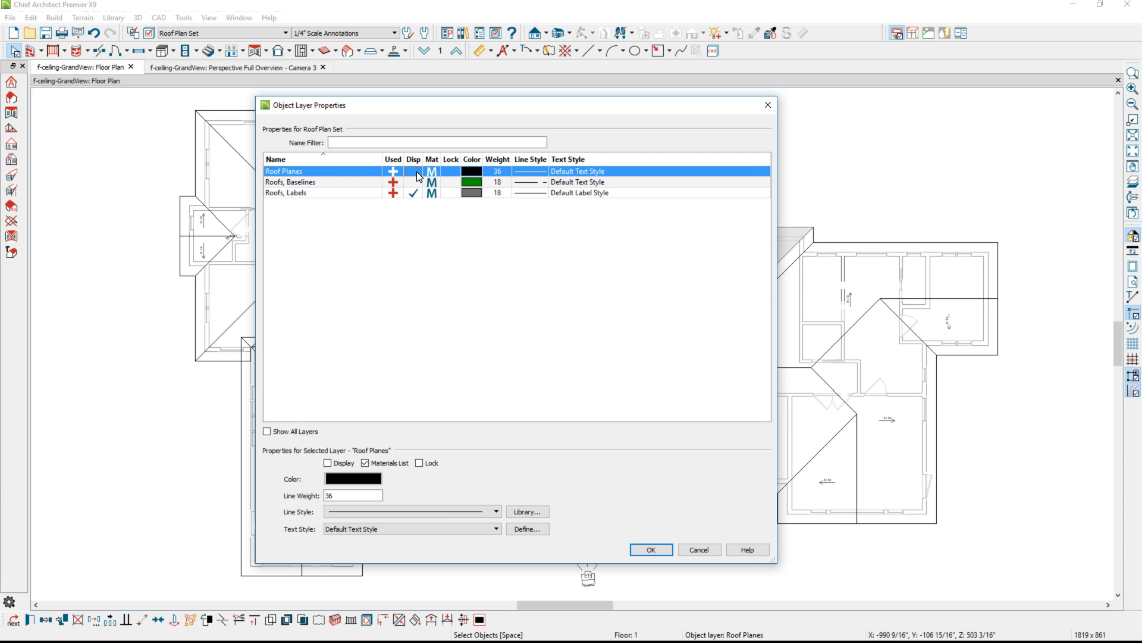
pyautogui.click(654, 547)
# Lock the right porch ceiling plane's pitch at 8"
pyautogui.scroll(3, 654, 535)
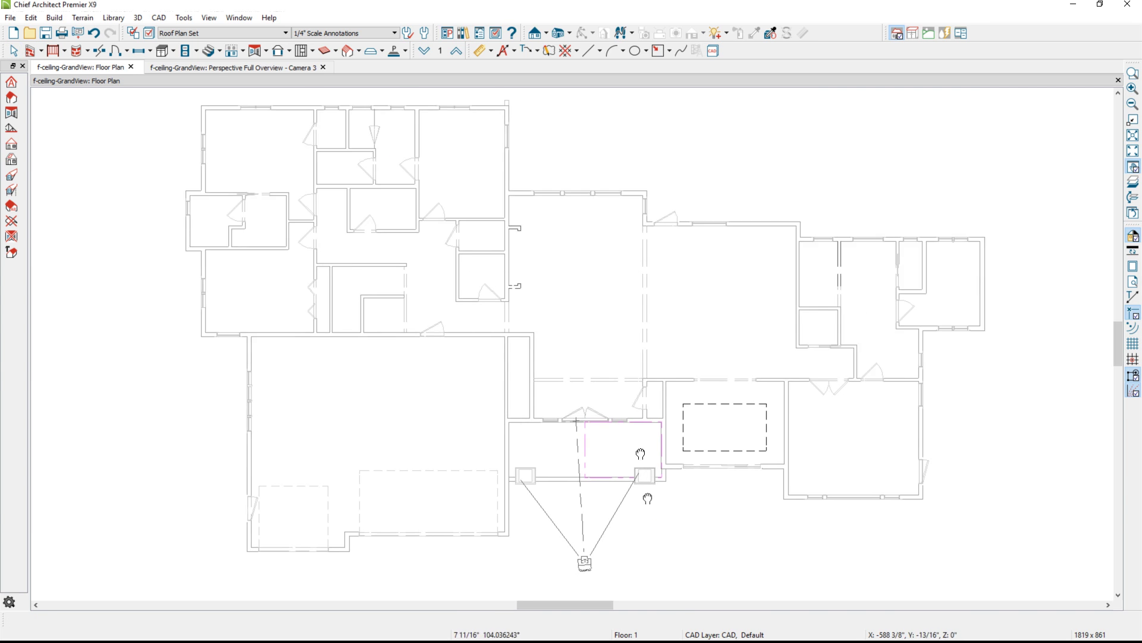
pyautogui.scroll(2, 614, 359)
pyautogui.scroll(4, 585, 338)
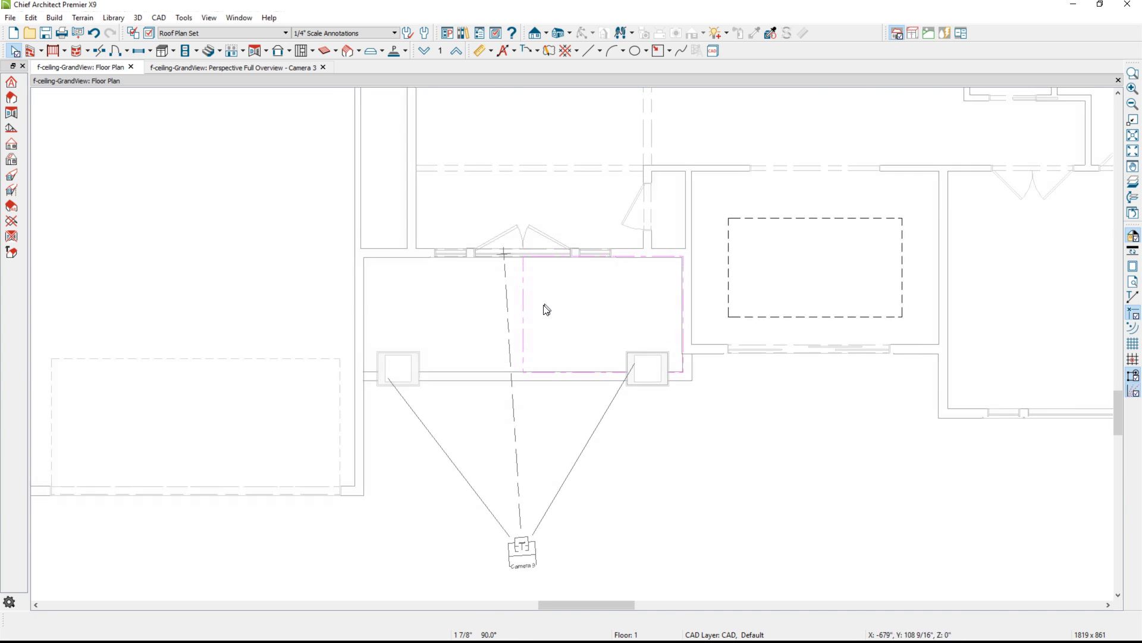
pyautogui.click(505, 326)
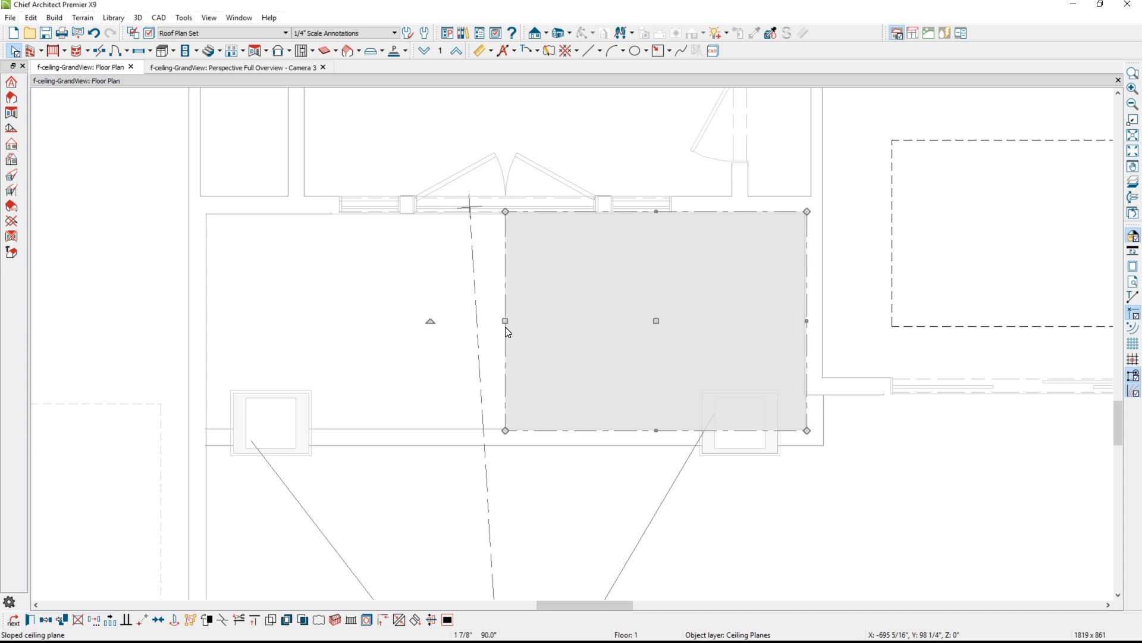
pyautogui.doubleClick(505, 329)
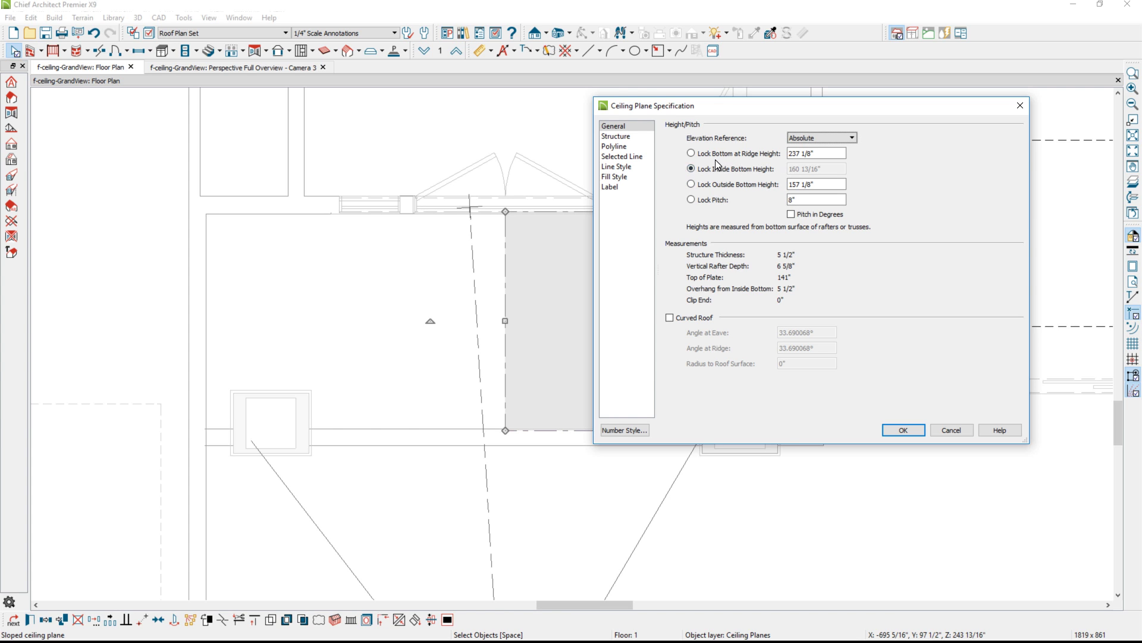
pyautogui.click(791, 199)
pyautogui.click(899, 428)
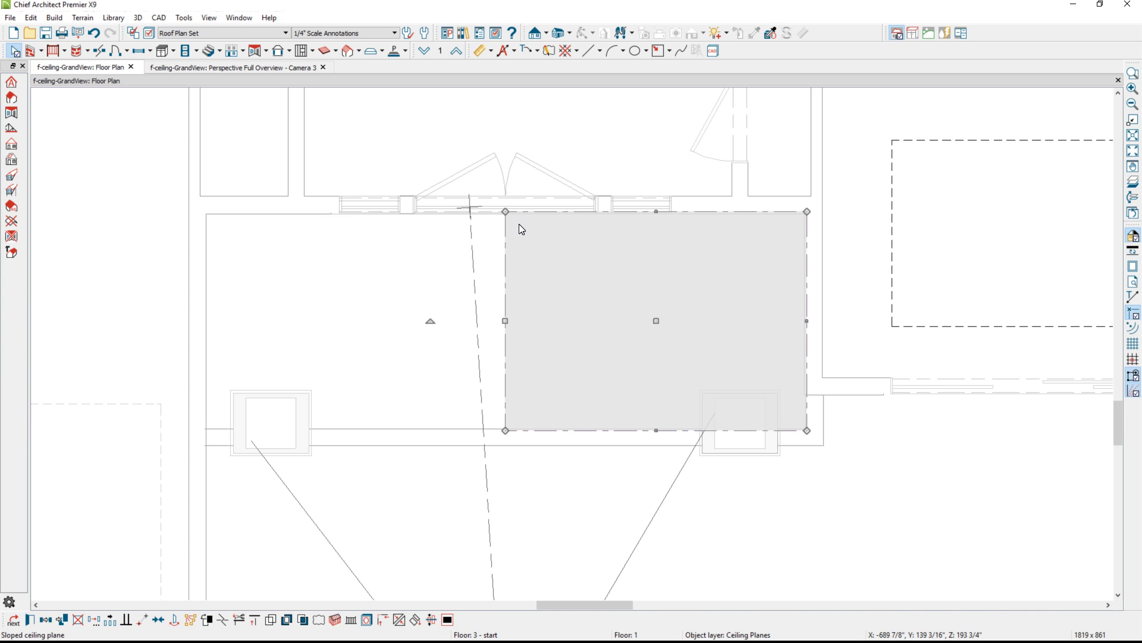
# Draw a second ceiling plane with its baseline along the left porch wall
pyautogui.click(254, 52)
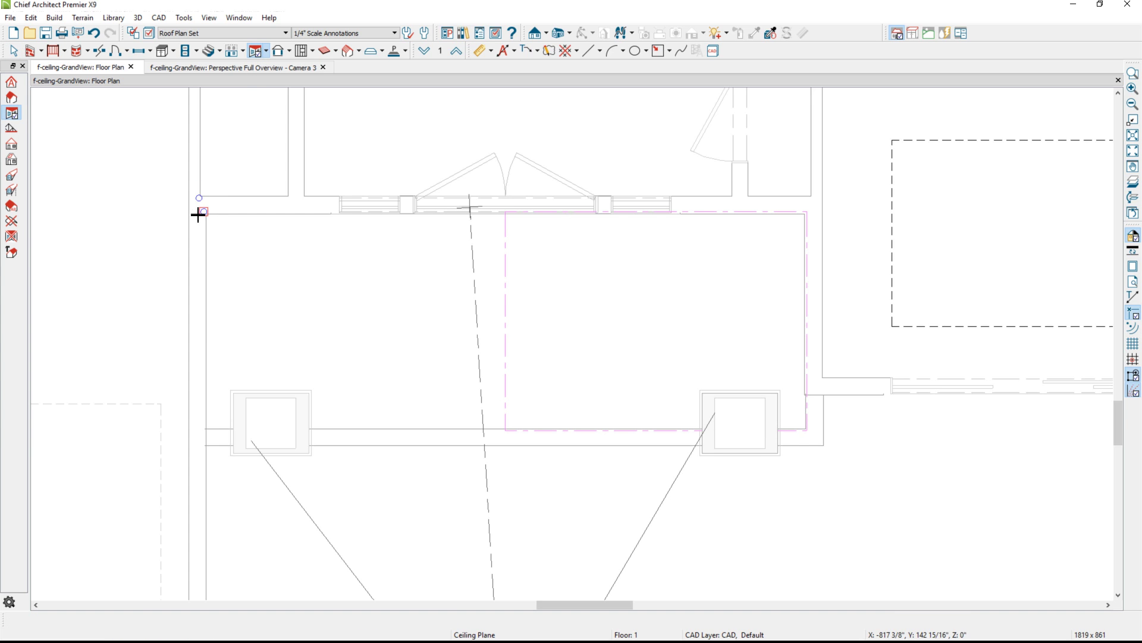
pyautogui.moveTo(203, 211); pyautogui.dragTo(204, 429)
pyautogui.click(502, 397)
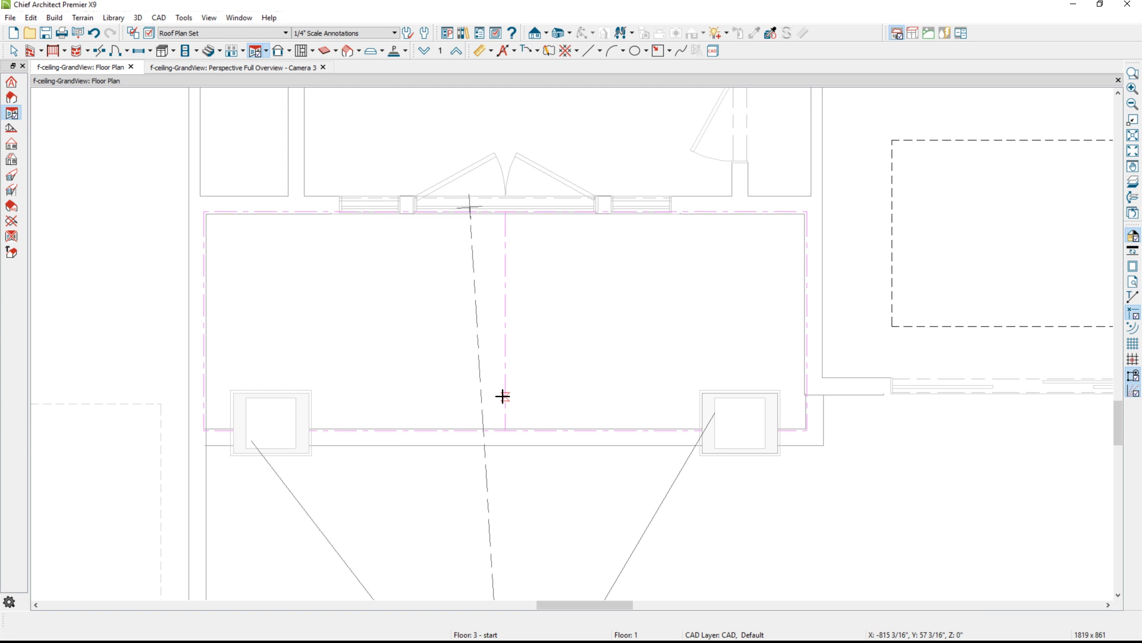
# Lock the left porch ceiling plane at 8" pitch and switch to the 3D camera view
pyautogui.doubleClick(503, 396)
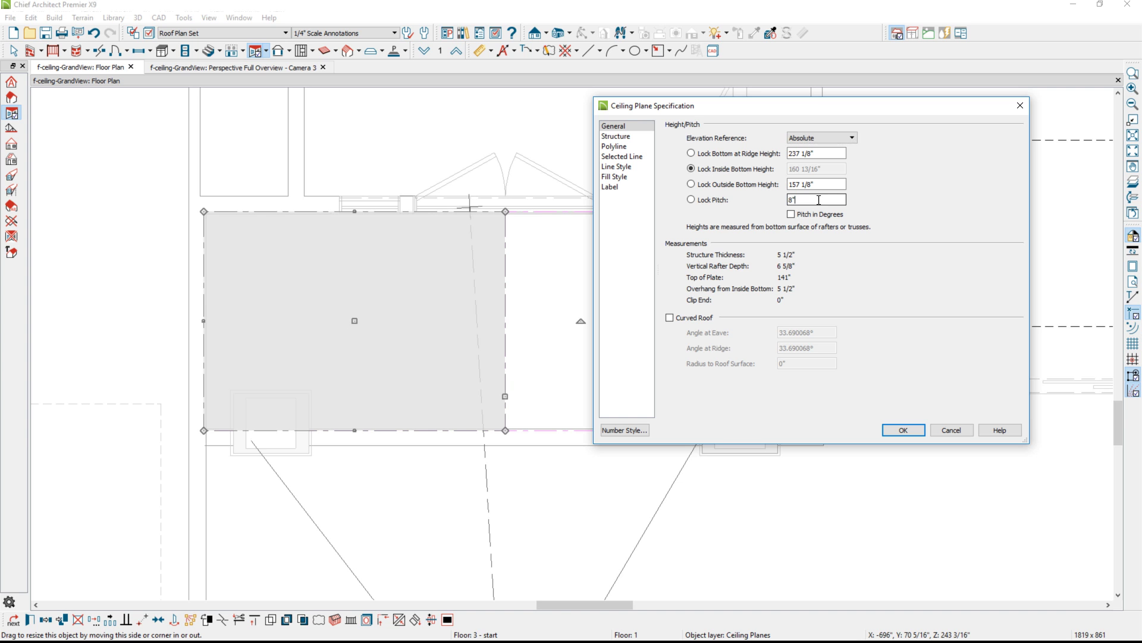
pyautogui.doubleClick(792, 199)
pyautogui.click(903, 429)
pyautogui.click(296, 70)
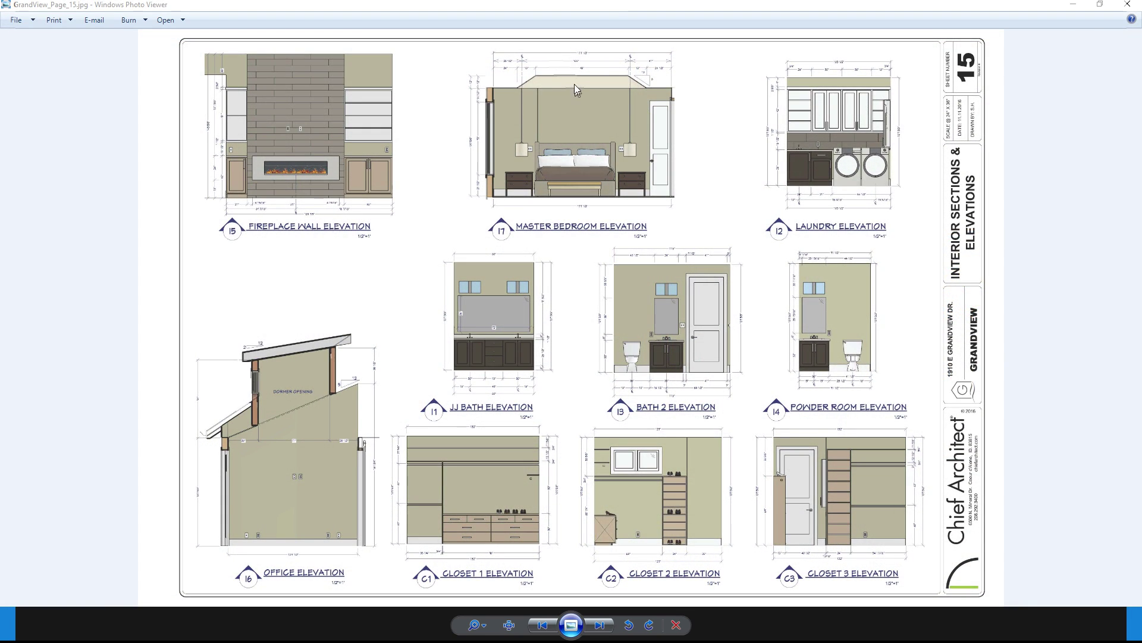
# Zoom into GrandView_Page_15.jpg and pan across the interior elevations
pyautogui.scroll(4, 568, 77)
pyautogui.moveTo(618, 192); pyautogui.dragTo(594, 240)
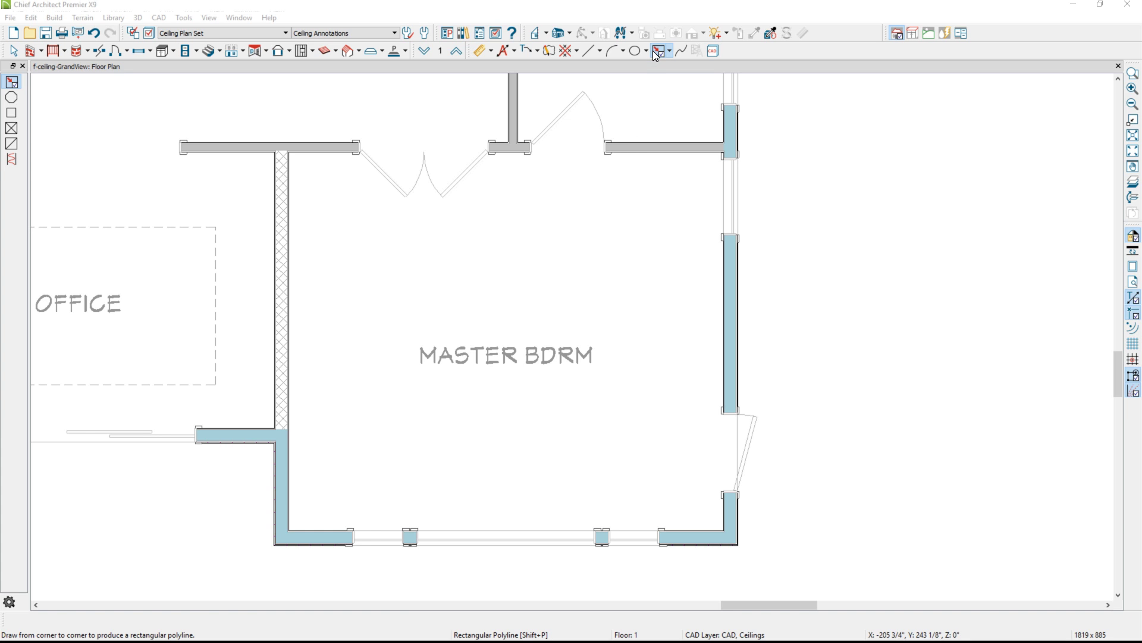
# Draw a trial rectangle in the master bedroom, delete it, and select the MASTER BDRM room
pyautogui.moveTo(372, 215); pyautogui.dragTo(656, 489)
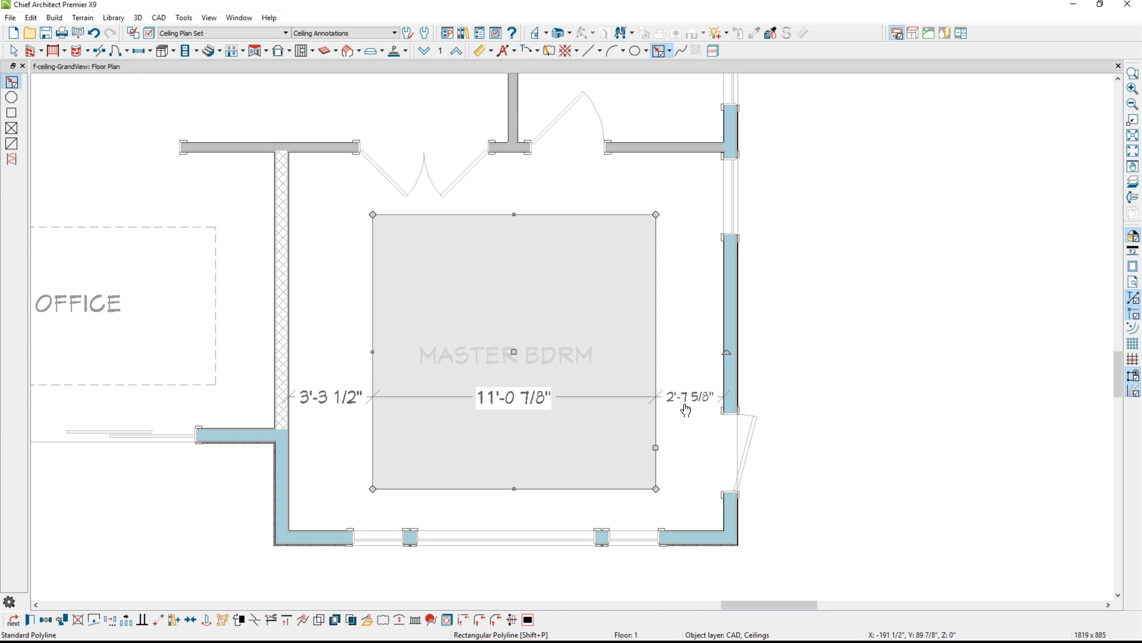
pyautogui.press('Delete')
pyautogui.press('space')
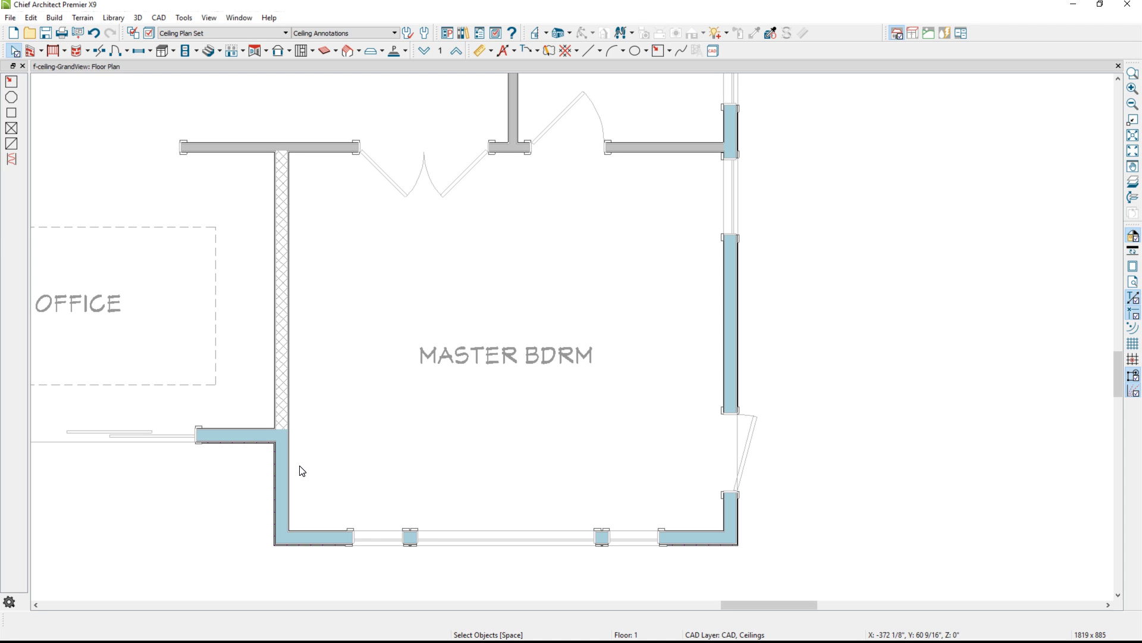
pyautogui.click(302, 470)
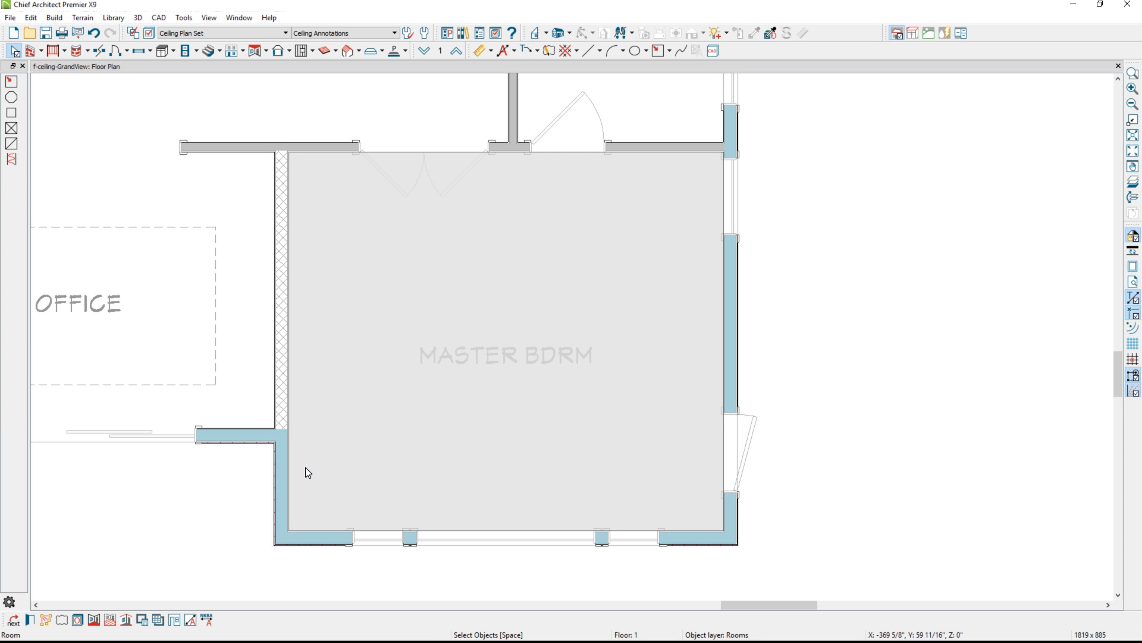
# Make a room polyline of the master bedroom, drag its corner inward, then cancel coordinate entry
pyautogui.click(94, 620)
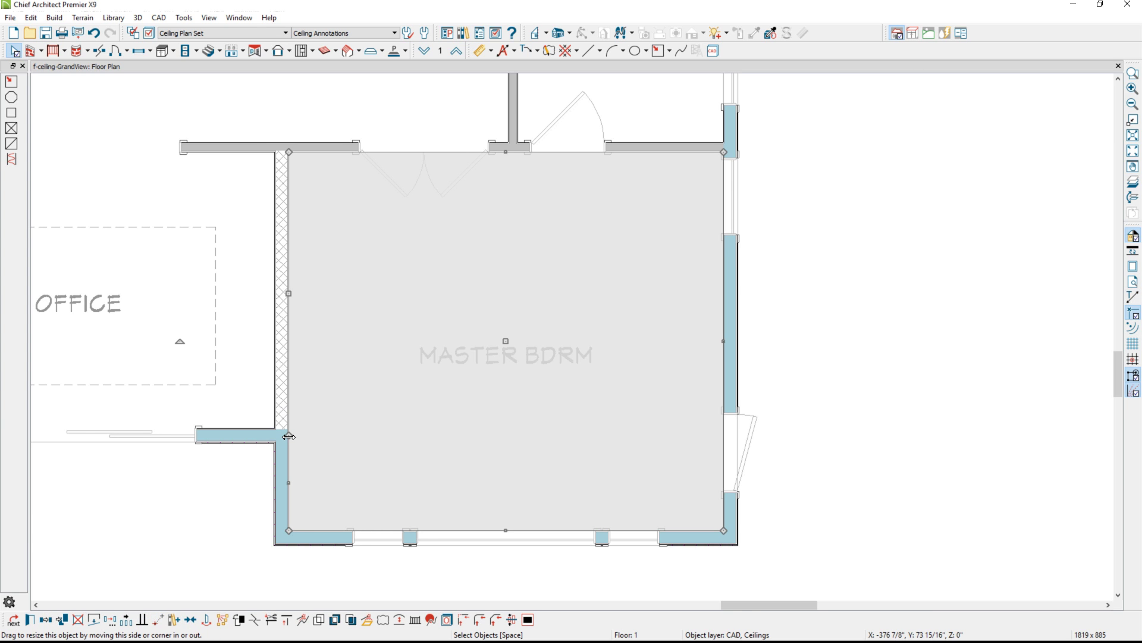
pyautogui.moveTo(289, 436); pyautogui.dragTo(288, 529)
pyautogui.moveTo(290, 531); pyautogui.dragTo(336, 490)
pyautogui.press('Tab')
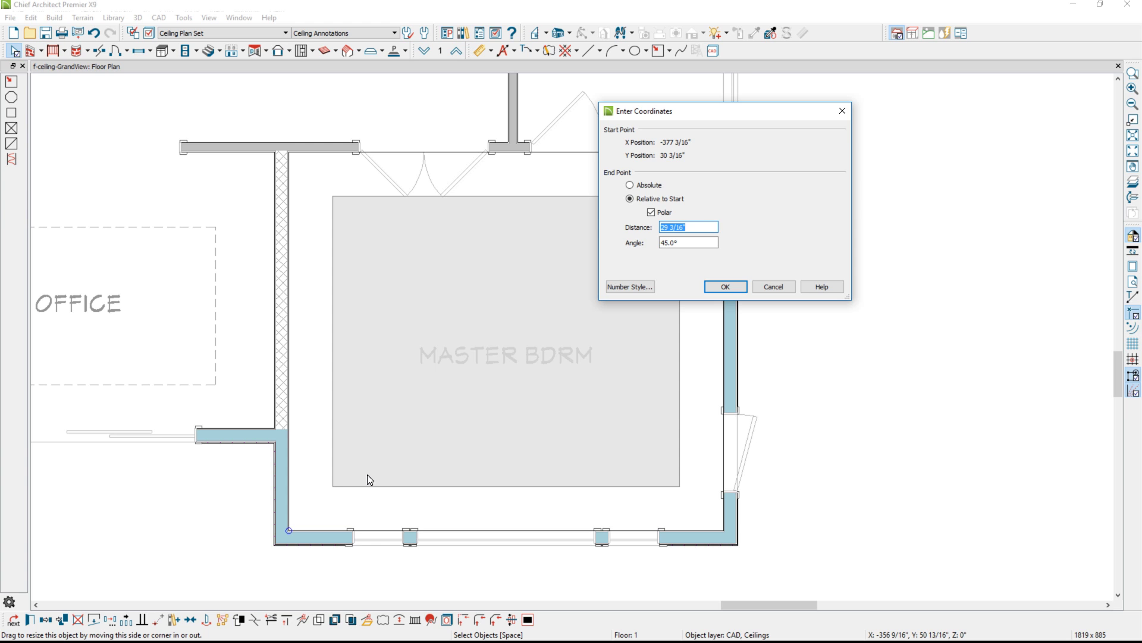
pyautogui.click(773, 286)
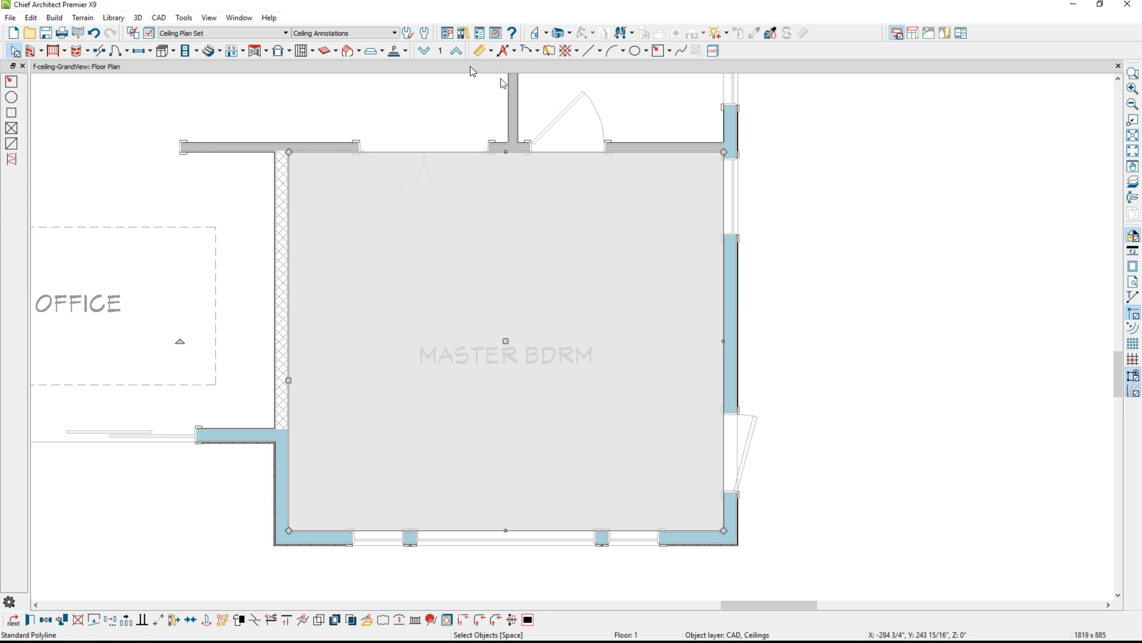
# Set the Edit Type preference to Concentric and select the Jump value
pyautogui.click(448, 33)
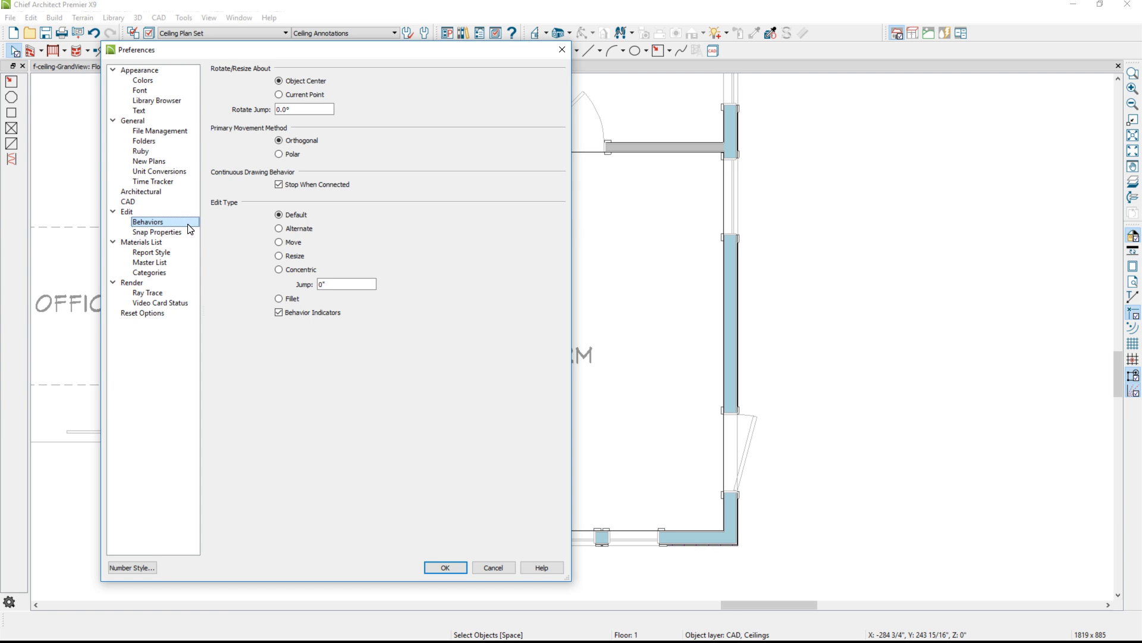
pyautogui.click(279, 269)
pyautogui.moveTo(328, 284); pyautogui.dragTo(315, 284)
# Shrink the master bedroom ceiling polyline evenly to sit 2' inside the walls, 13' across
pyautogui.press('Return')
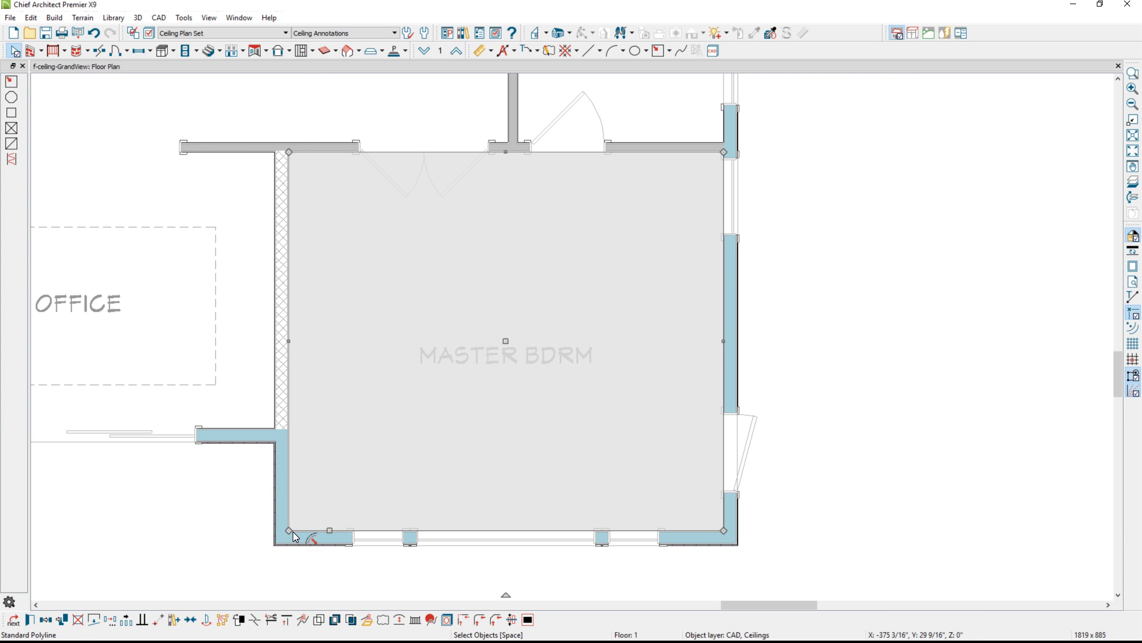
pyautogui.moveTo(291, 531); pyautogui.dragTo(331, 495)
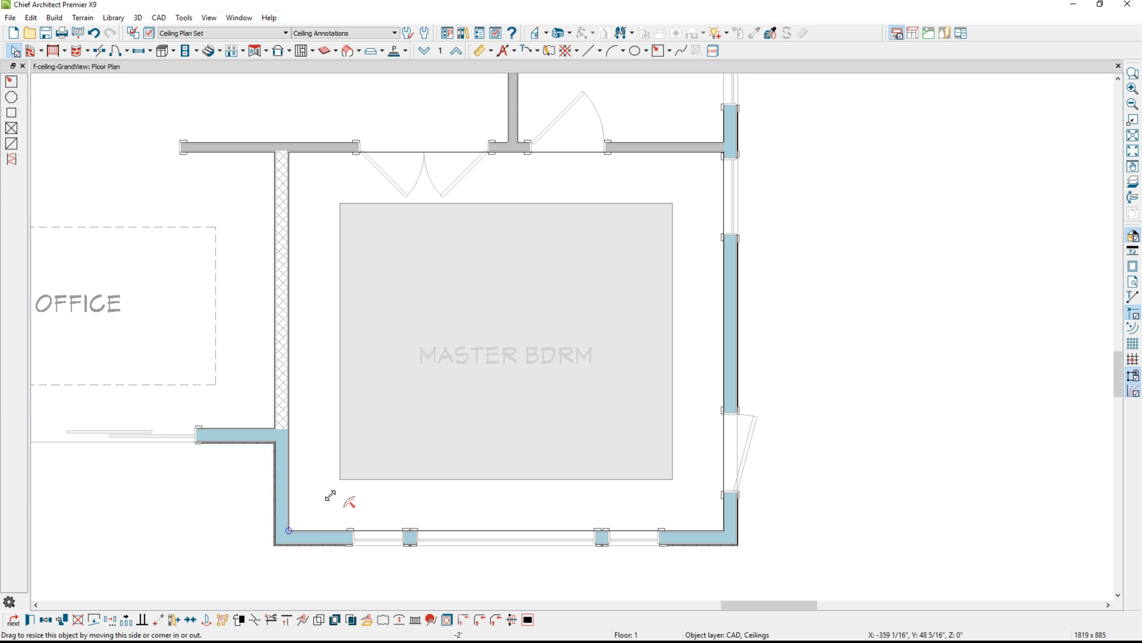
pyautogui.moveTo(330, 496); pyautogui.dragTo(331, 495)
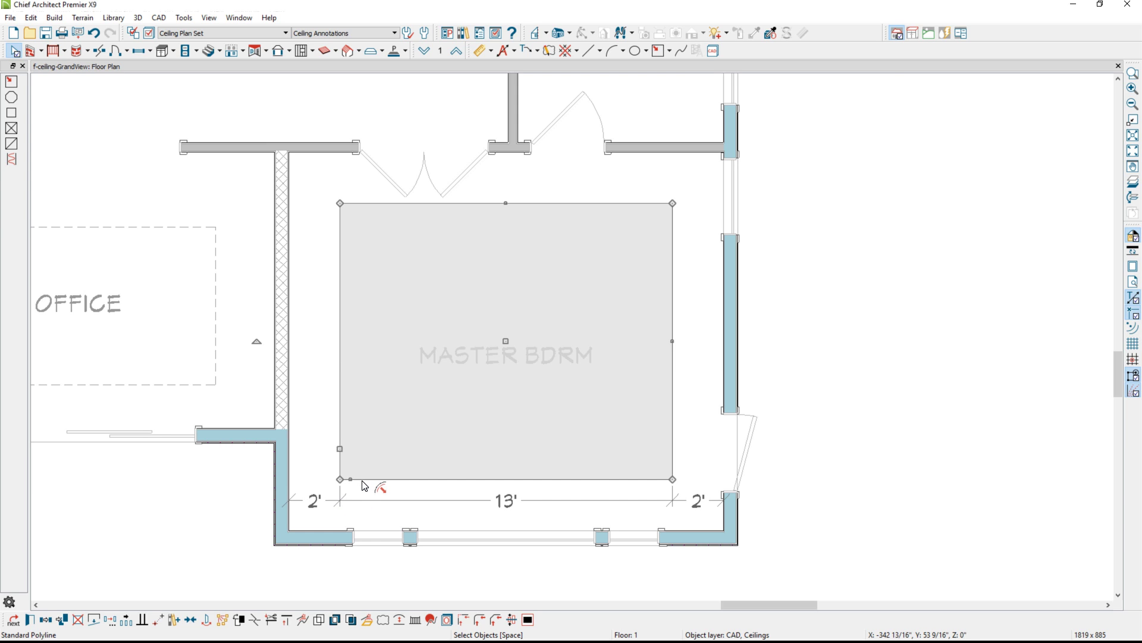
# Convert the inset polyline into a Hole in Ceiling Platform
pyautogui.click(367, 620)
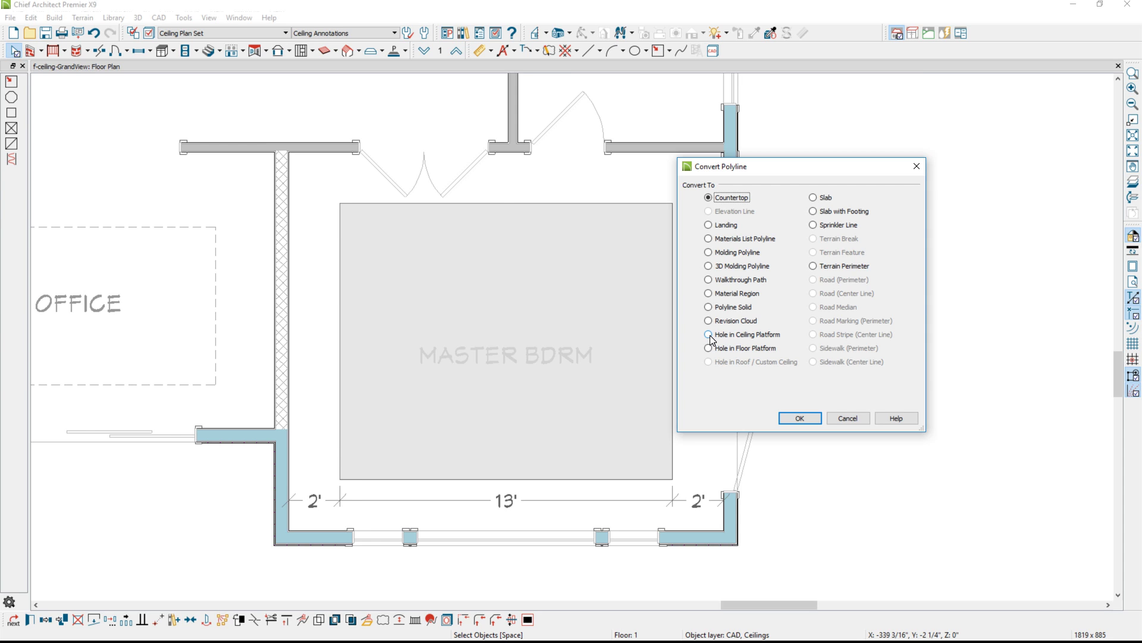
pyautogui.doubleClick(709, 334)
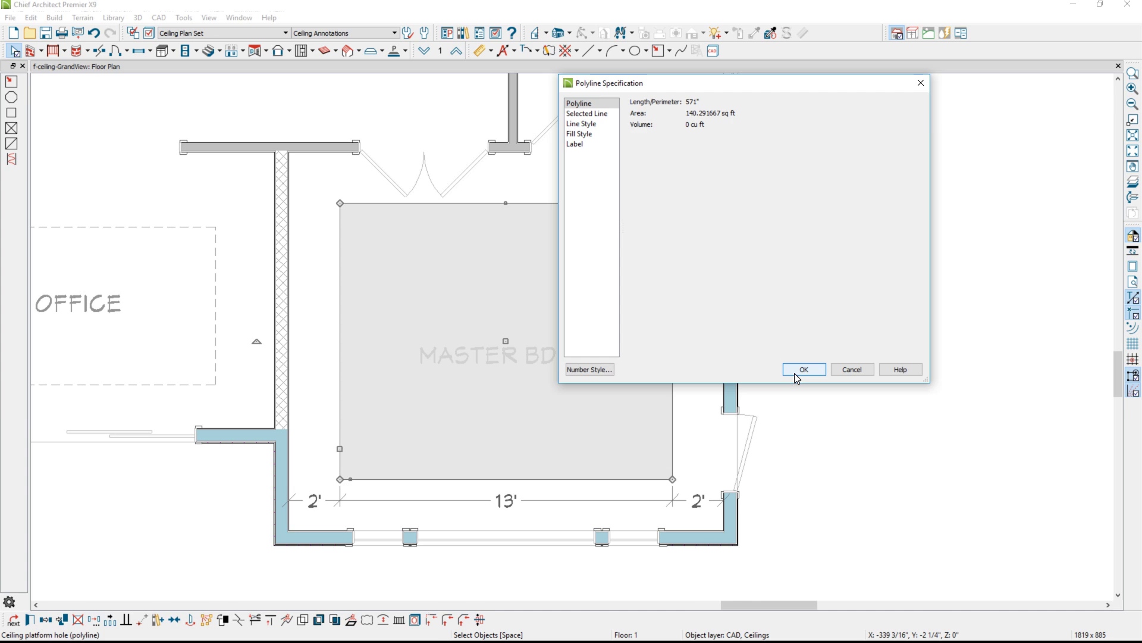
pyautogui.click(796, 371)
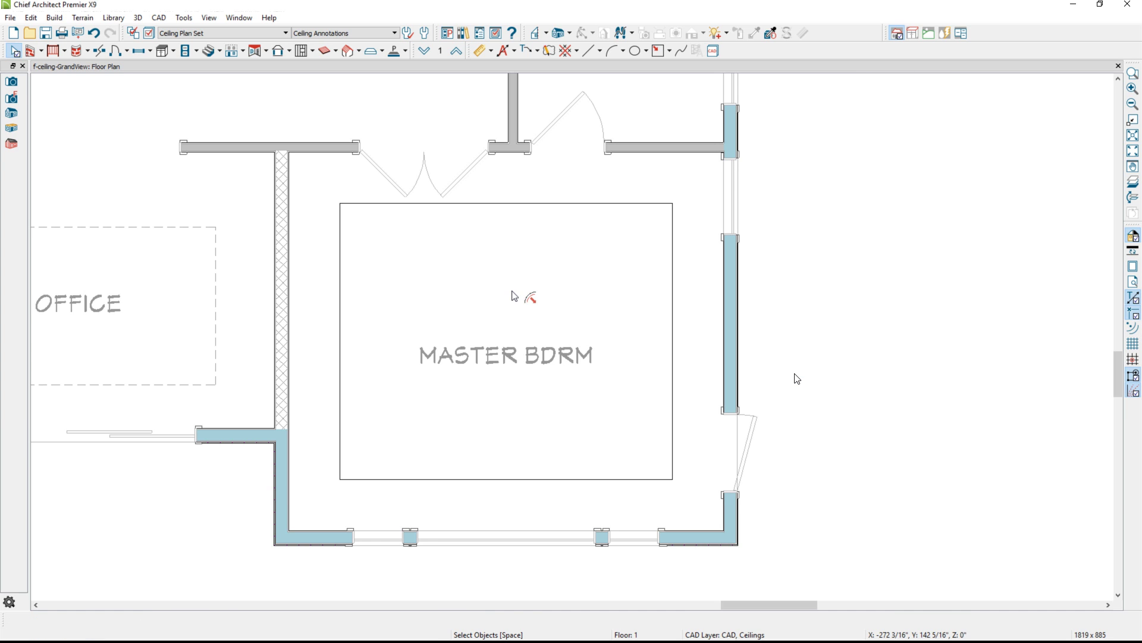
# Check the ceiling opening with a Full Camera view looking into the bedroom, then close it
pyautogui.click(569, 33)
pyautogui.click(573, 45)
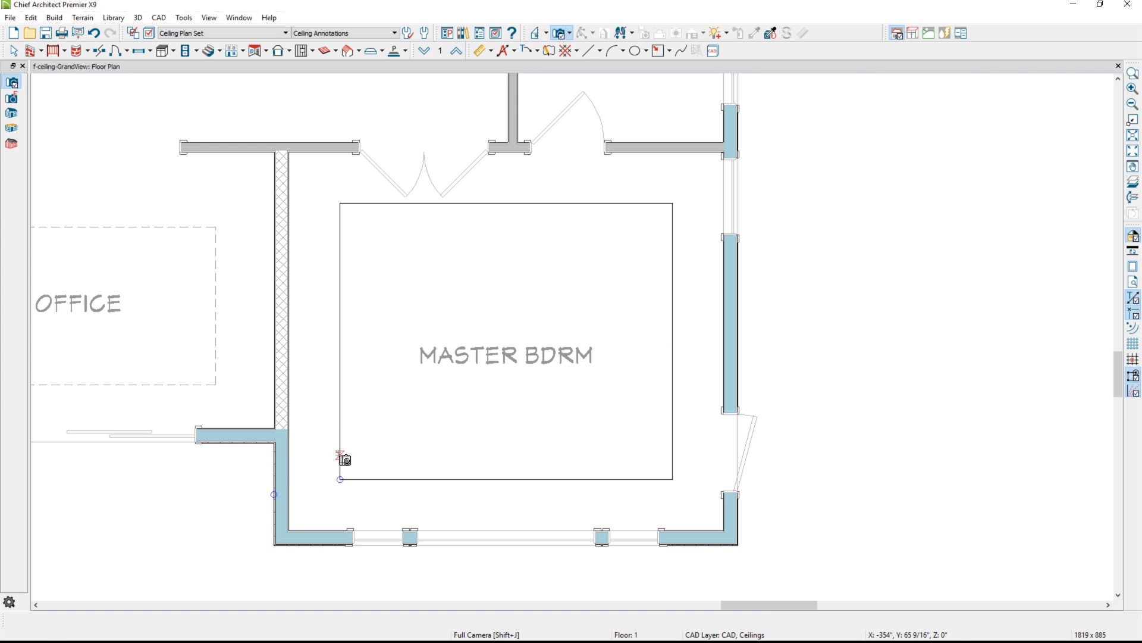
pyautogui.moveTo(339, 454); pyautogui.dragTo(499, 380)
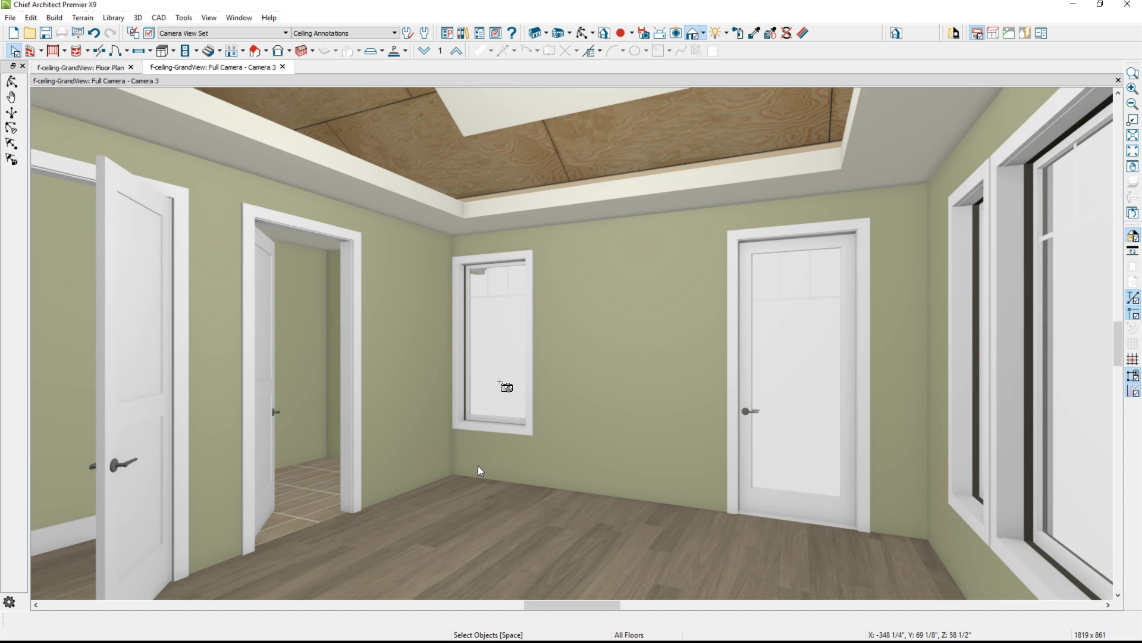
pyautogui.hotkey('ctrl', 'w')
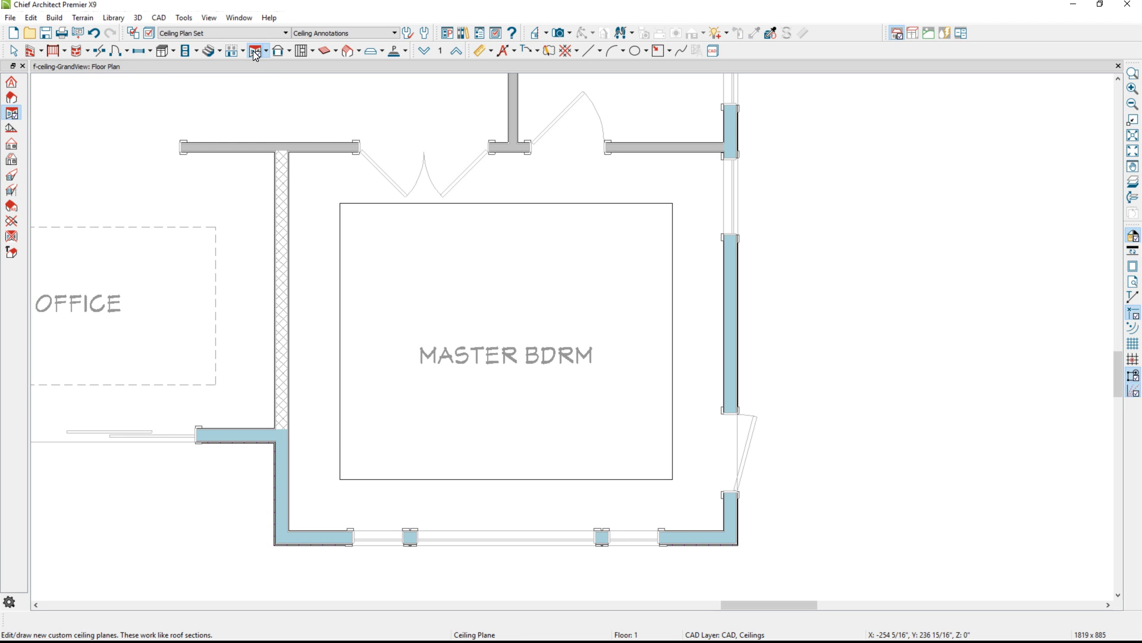
# Draw a ceiling plane with its baseline down the opening's left edge and set its width
pyautogui.click(254, 52)
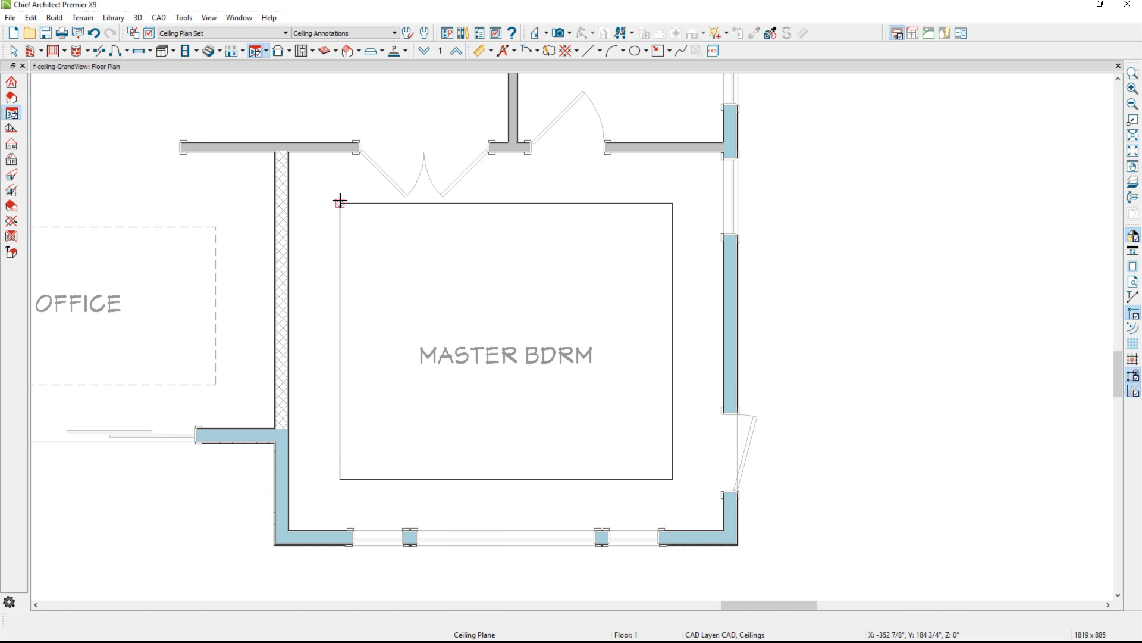
pyautogui.moveTo(340, 202); pyautogui.dragTo(340, 478)
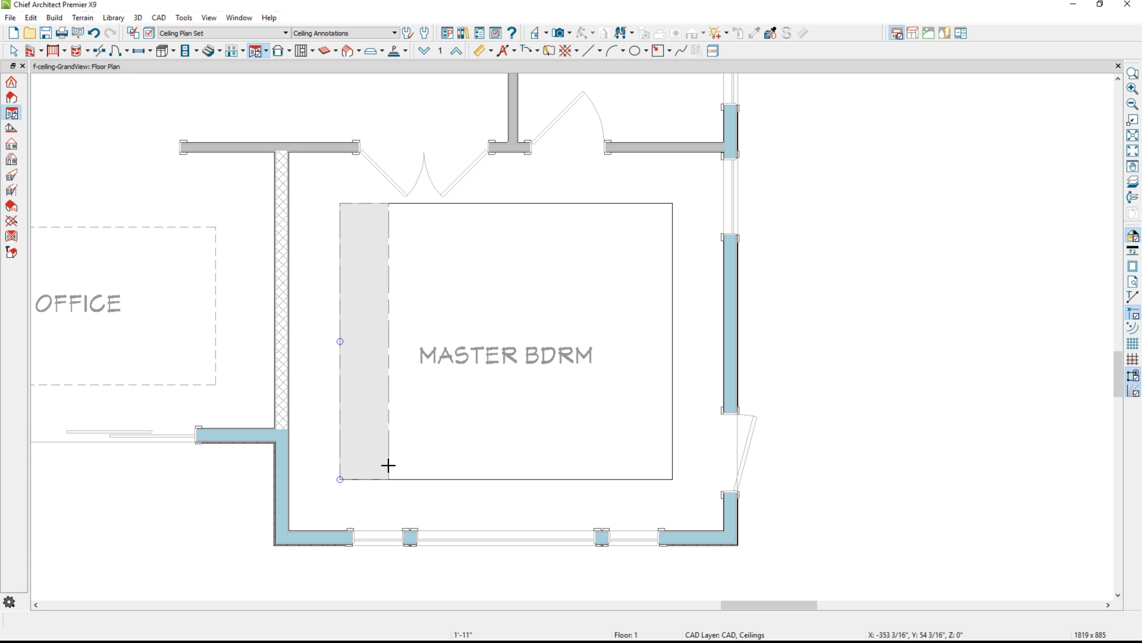
pyautogui.click(389, 465)
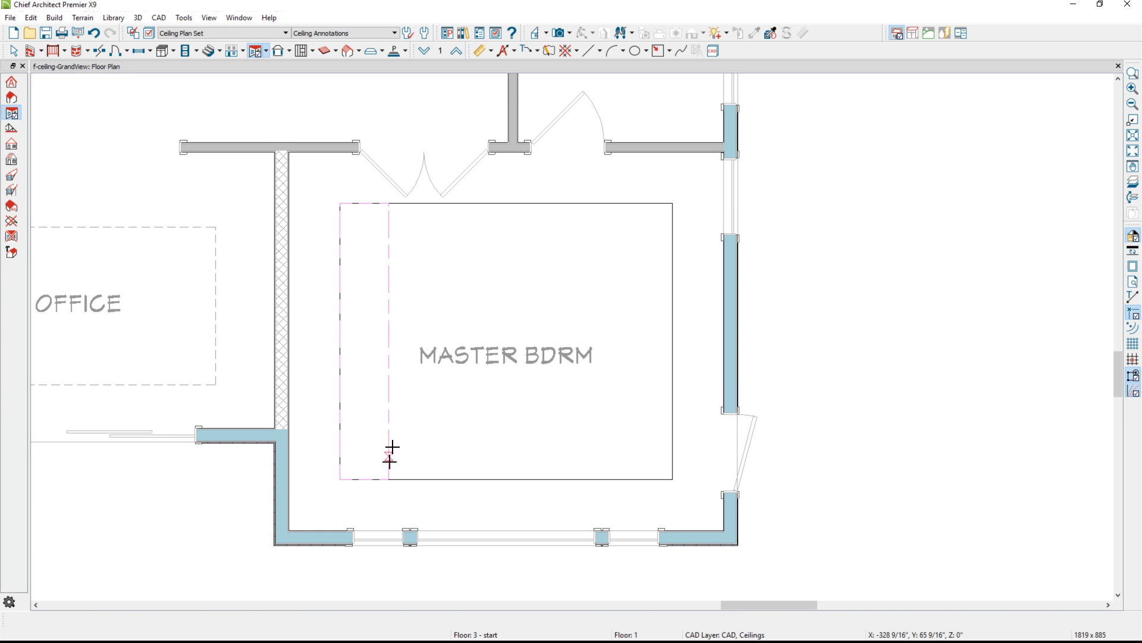
pyautogui.click(535, 33)
# Cut a cross section through the dormer and rebuild the roof with Raise Off Plate 0
pyautogui.moveTo(461, 393); pyautogui.dragTo(466, 248)
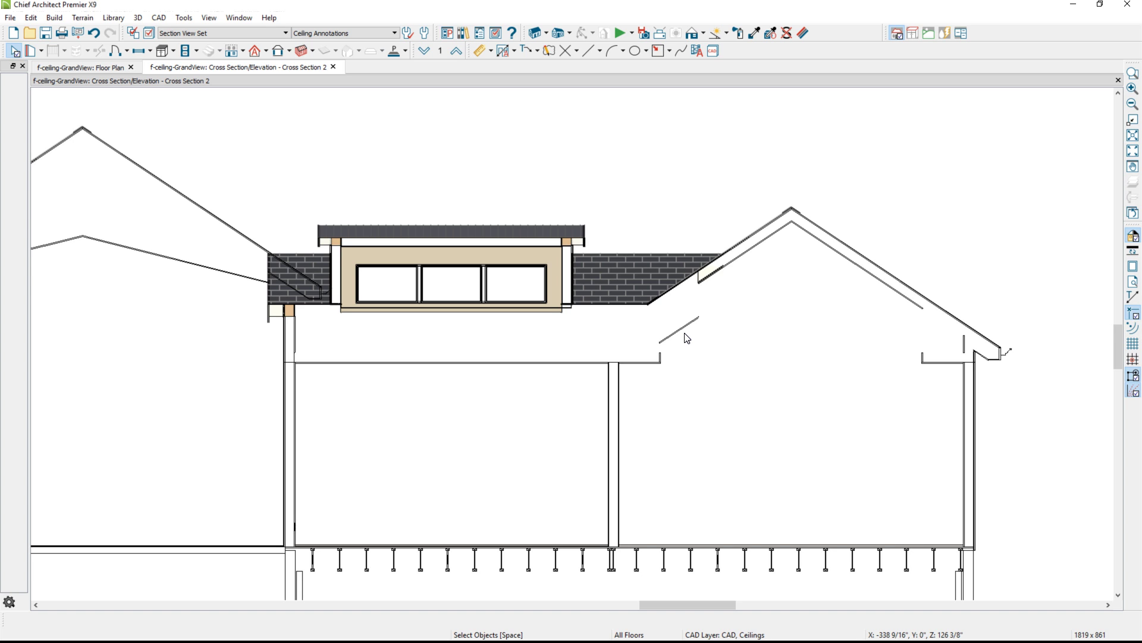
pyautogui.press('F6')
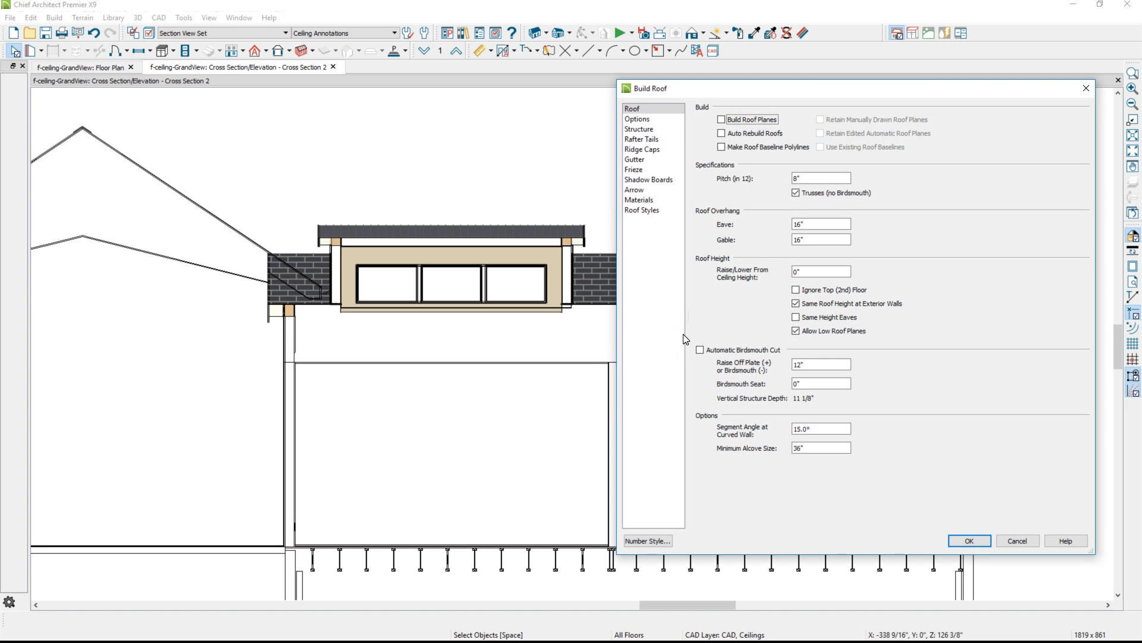
pyautogui.doubleClick(815, 361)
pyautogui.write('0')
pyautogui.click(969, 541)
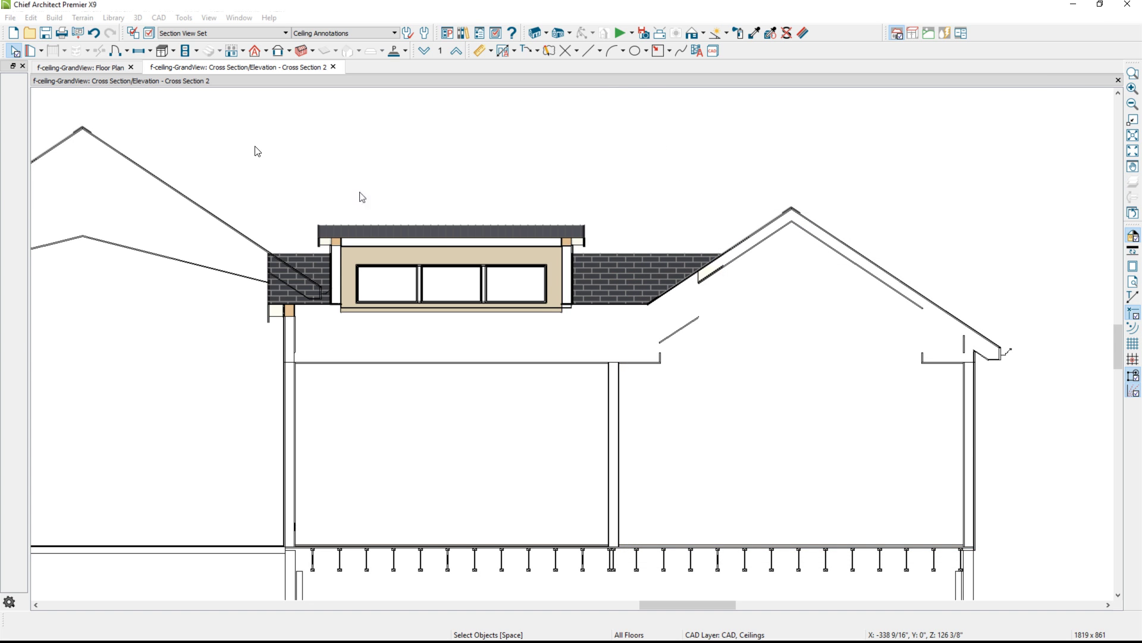
# Draw a new ceiling plane along the opening's right edge on the floor plan
pyautogui.click(120, 68)
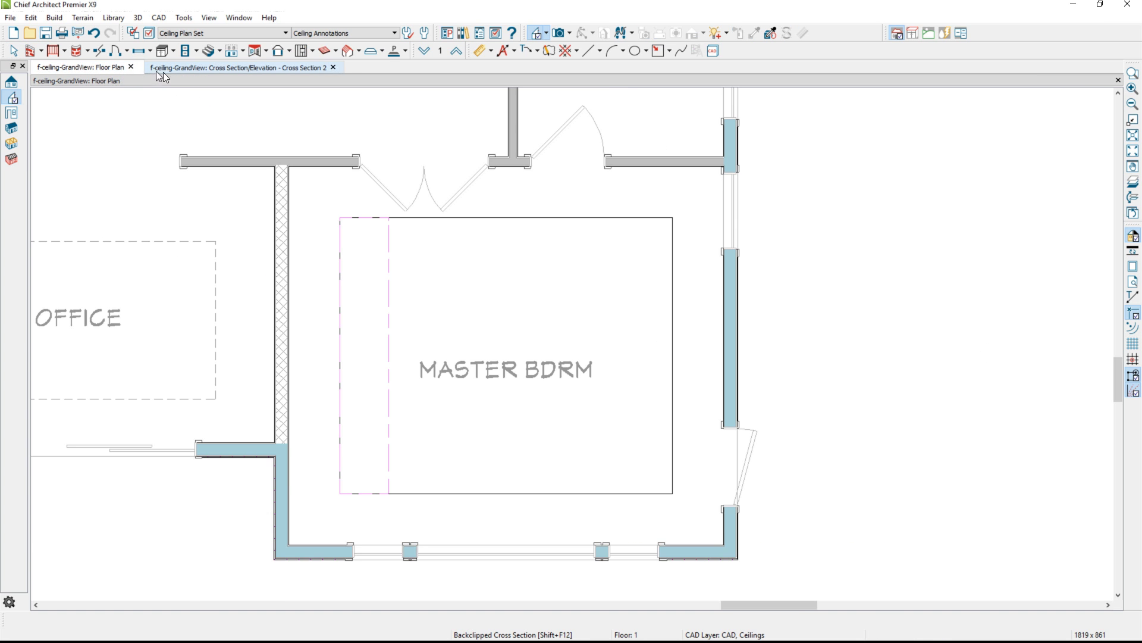
pyautogui.click(255, 50)
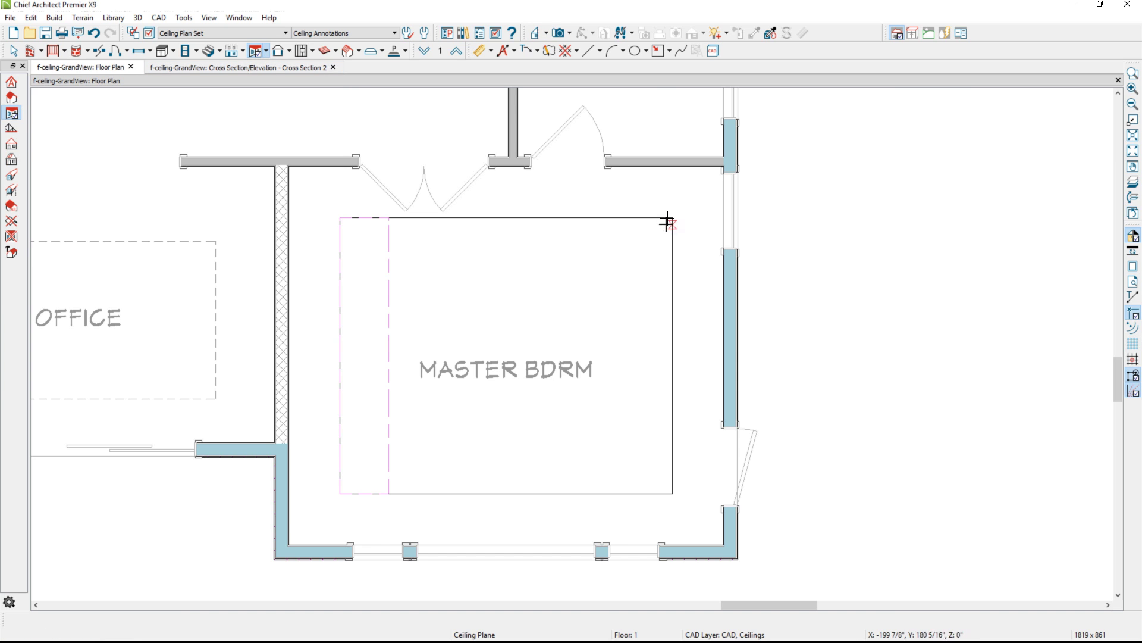
pyautogui.moveTo(672, 218)
pyautogui.mouseDown()
pyautogui.moveTo(666, 492)
pyautogui.moveTo(614, 489)
pyautogui.mouseUp()
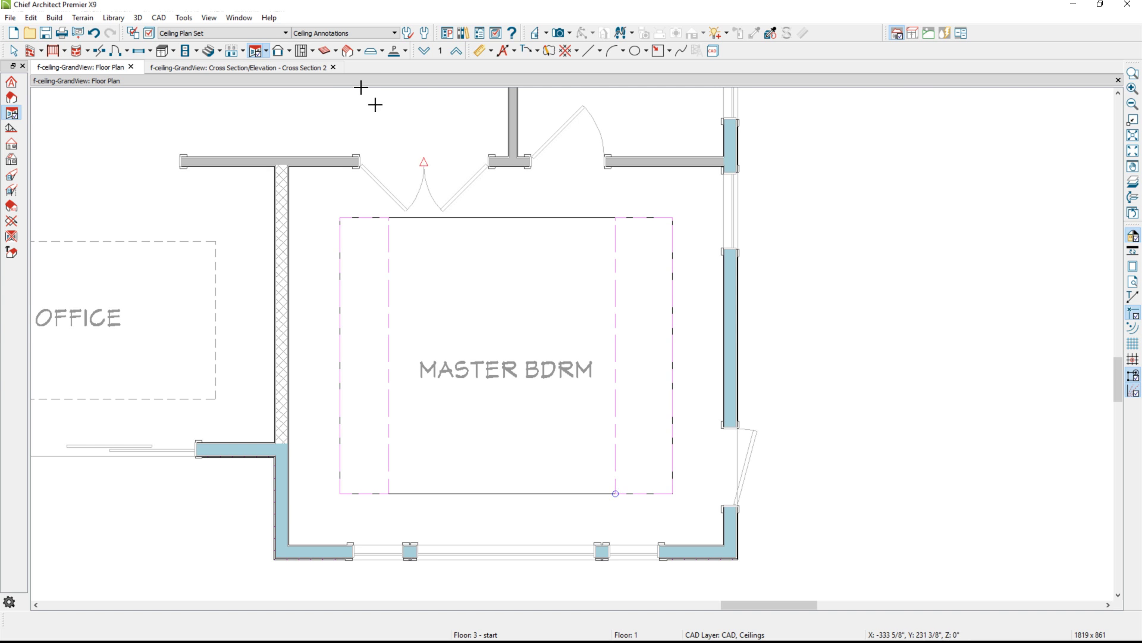
pyautogui.click(315, 63)
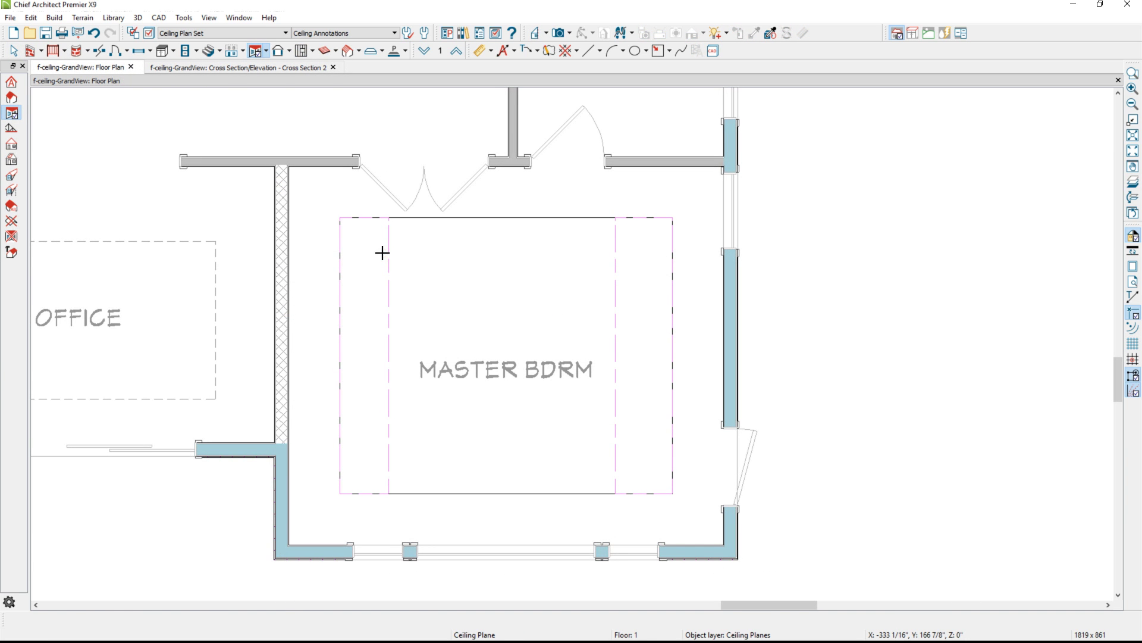
# Delete the left ceiling plane and narrow the right plane's width to 18"
pyautogui.click(383, 253)
pyautogui.press('Delete')
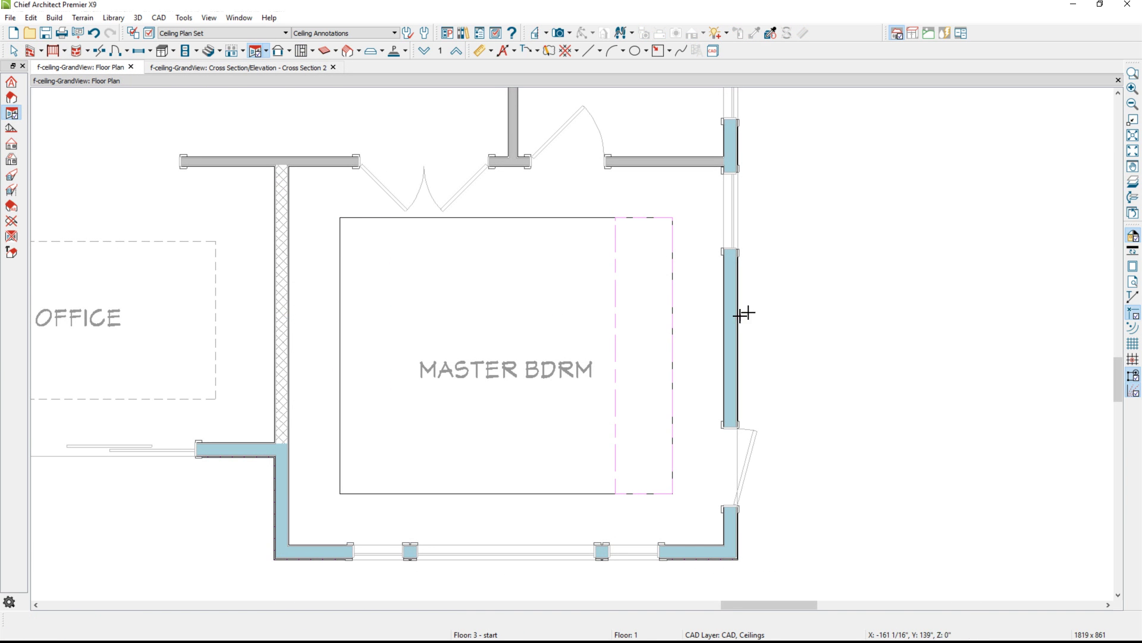
pyautogui.click(619, 319)
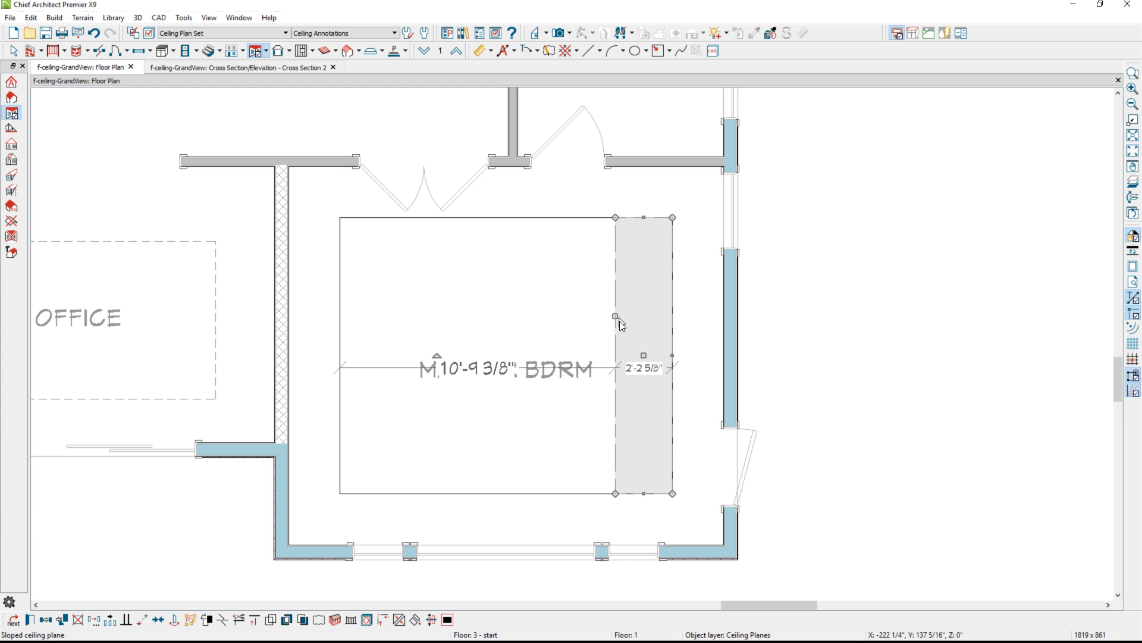
pyautogui.click(642, 373)
pyautogui.write('18')
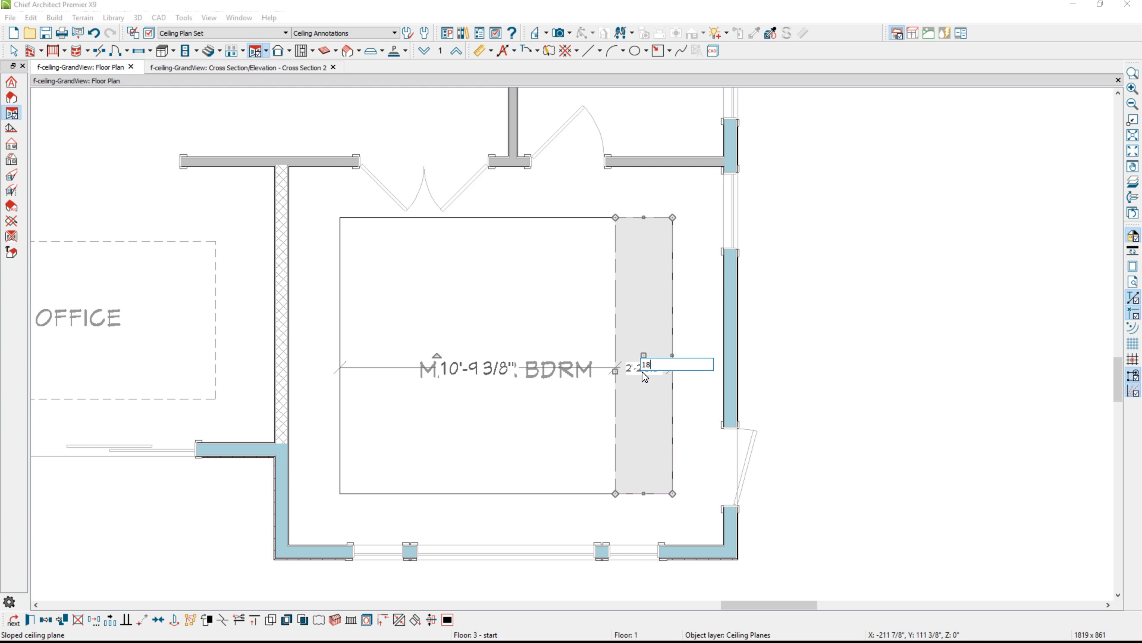
pyautogui.press('Return')
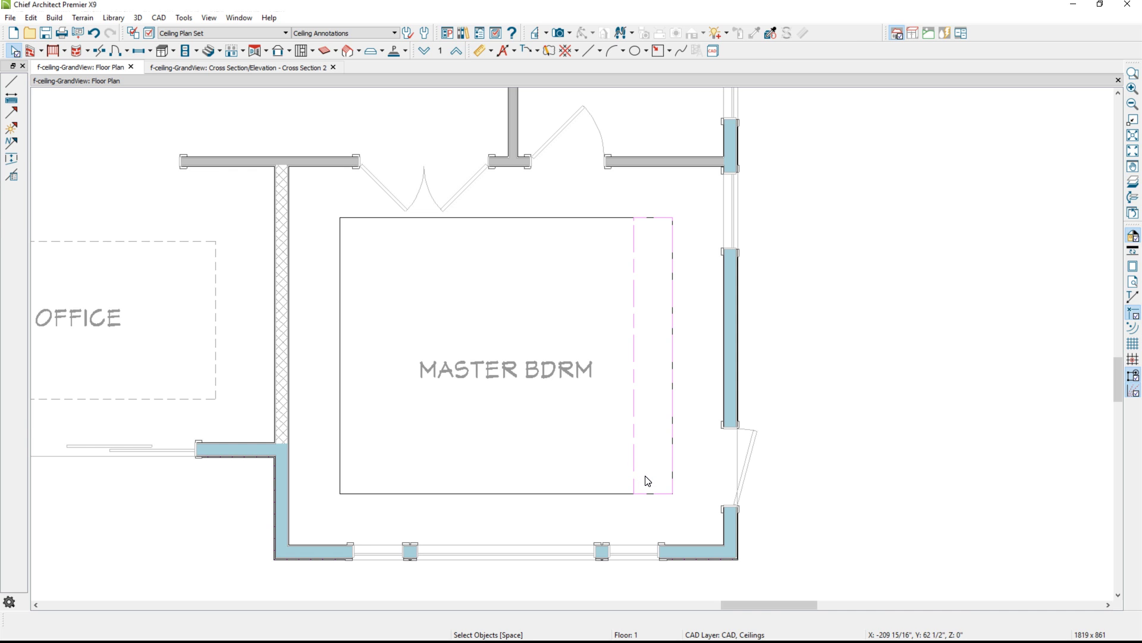
# Draw 45° CAD diagonals from the right ceiling plane's top and bottom corners
pyautogui.press('space')
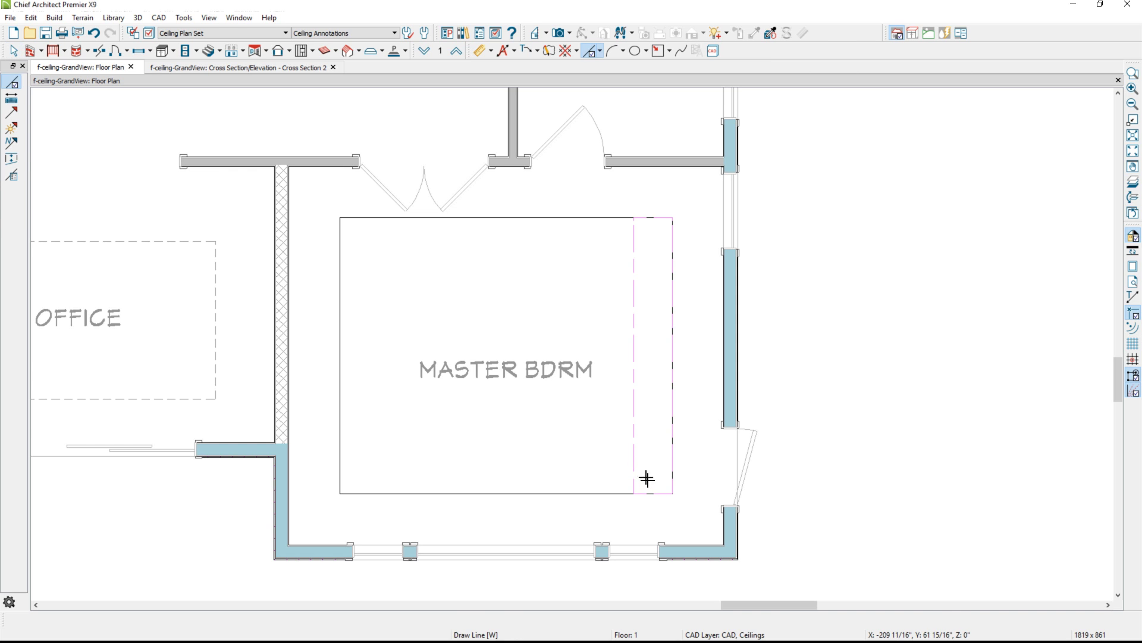
pyautogui.moveTo(672, 493)
pyautogui.mouseDown()
pyautogui.moveTo(615, 411)
pyautogui.moveTo(598, 420)
pyautogui.mouseUp()
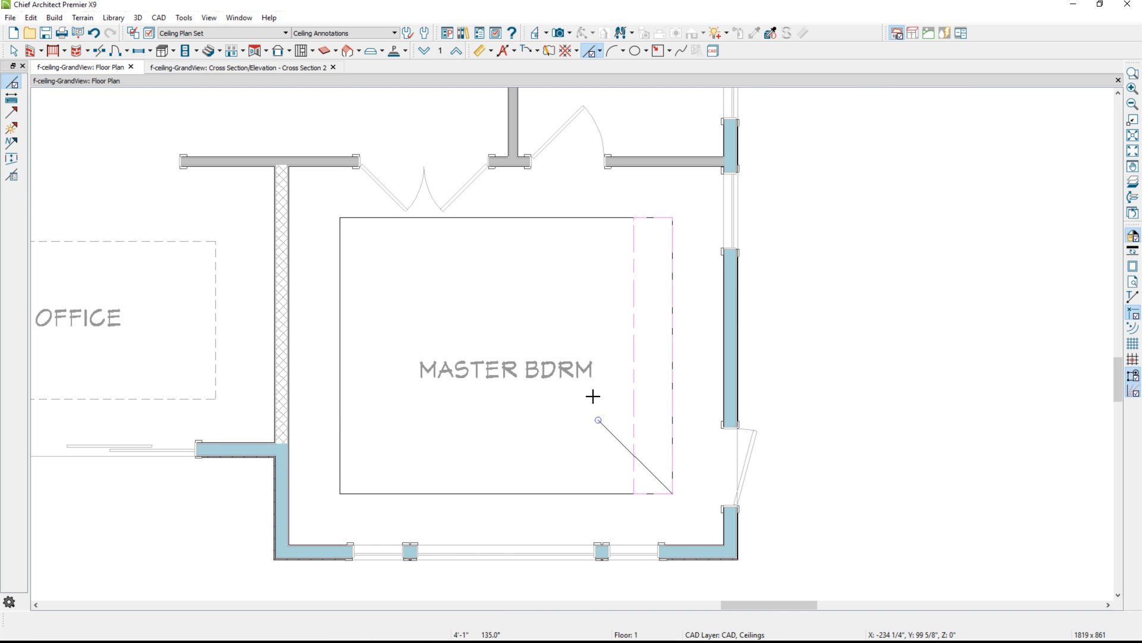
pyautogui.moveTo(673, 217)
pyautogui.mouseDown()
pyautogui.moveTo(594, 266)
pyautogui.moveTo(601, 277)
pyautogui.mouseUp()
# Pull the plane's top and bottom inner corners onto the diagonals to angle its ends
pyautogui.press('space')
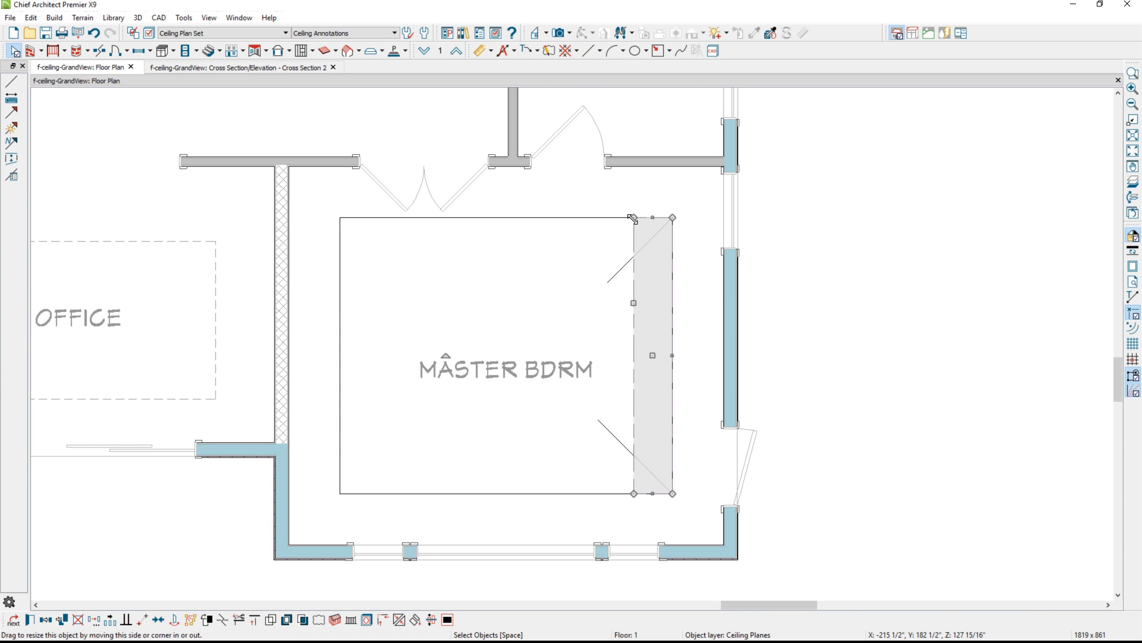
pyautogui.moveTo(633, 220); pyautogui.dragTo(635, 256)
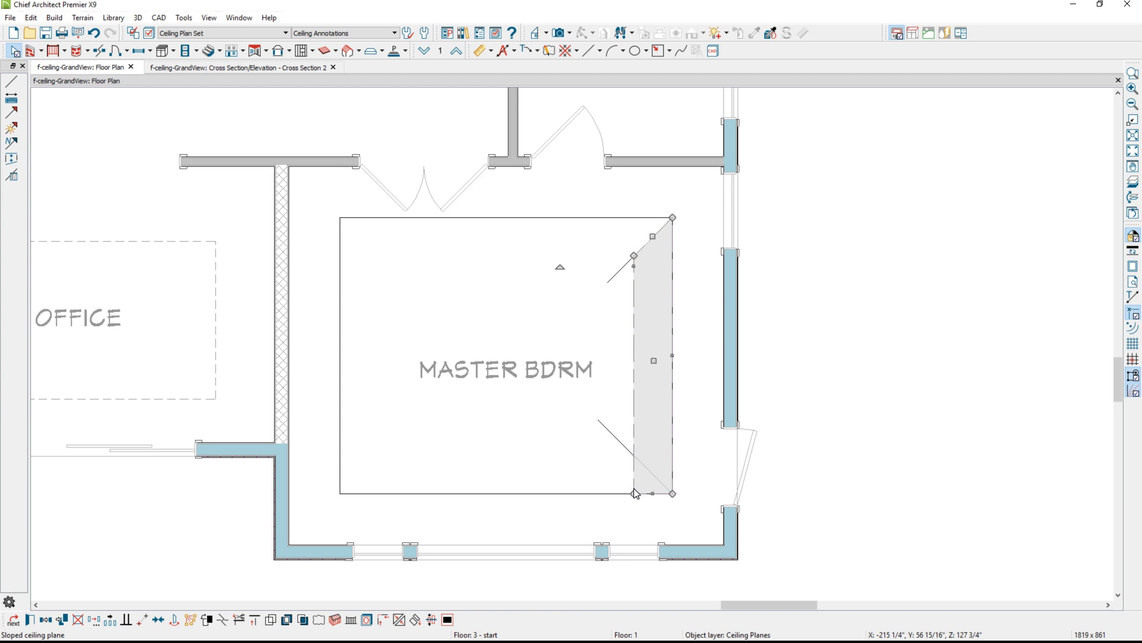
pyautogui.moveTo(634, 494); pyautogui.dragTo(633, 456)
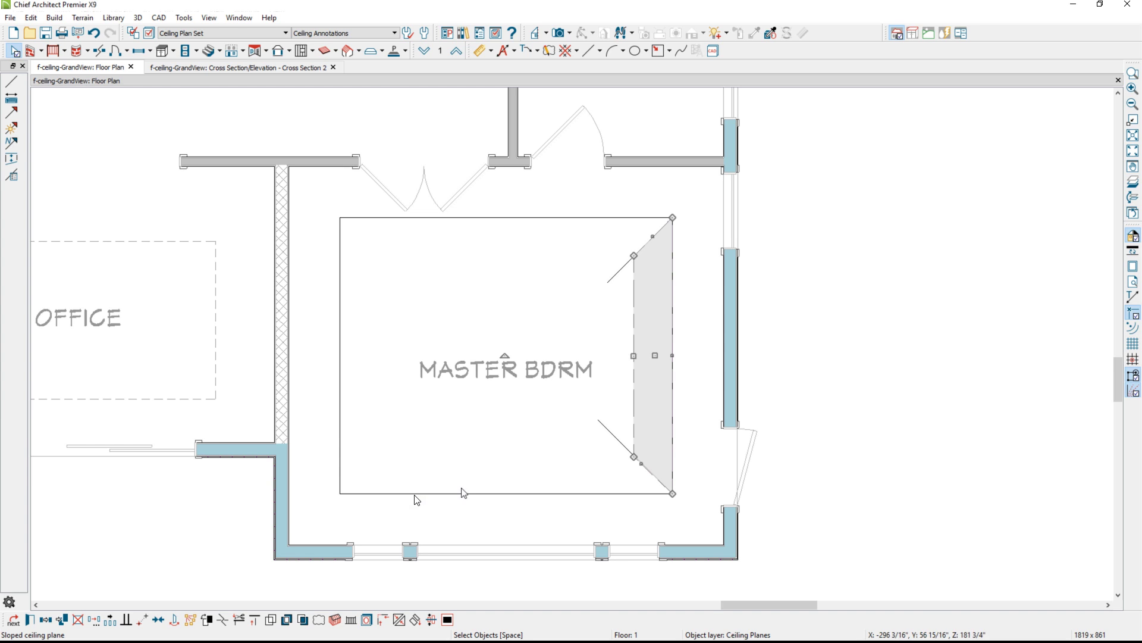
# Mirror the right sloped ceiling plane to the left and bottom sides, stretching the bottom one to the left edge
pyautogui.click(47, 622)
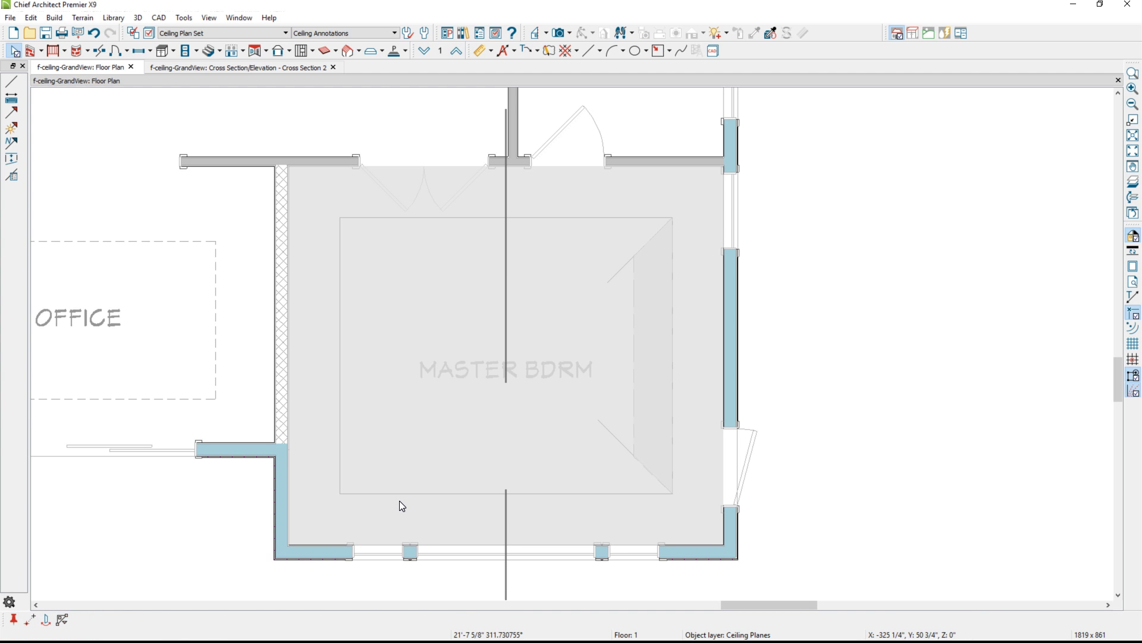
pyautogui.click(400, 506)
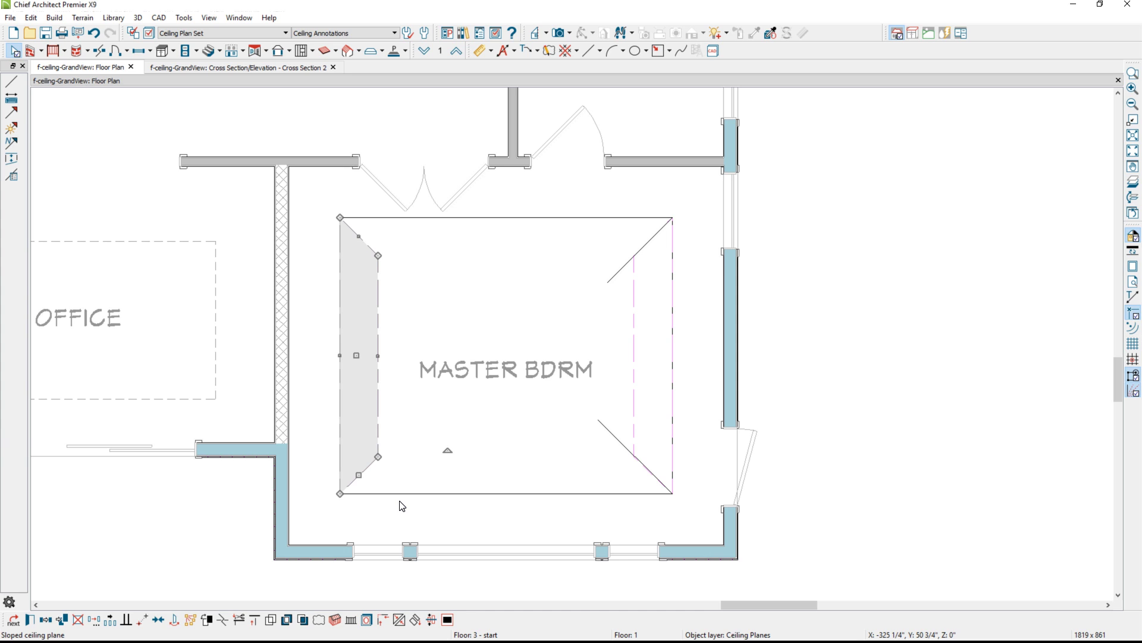
pyautogui.click(632, 396)
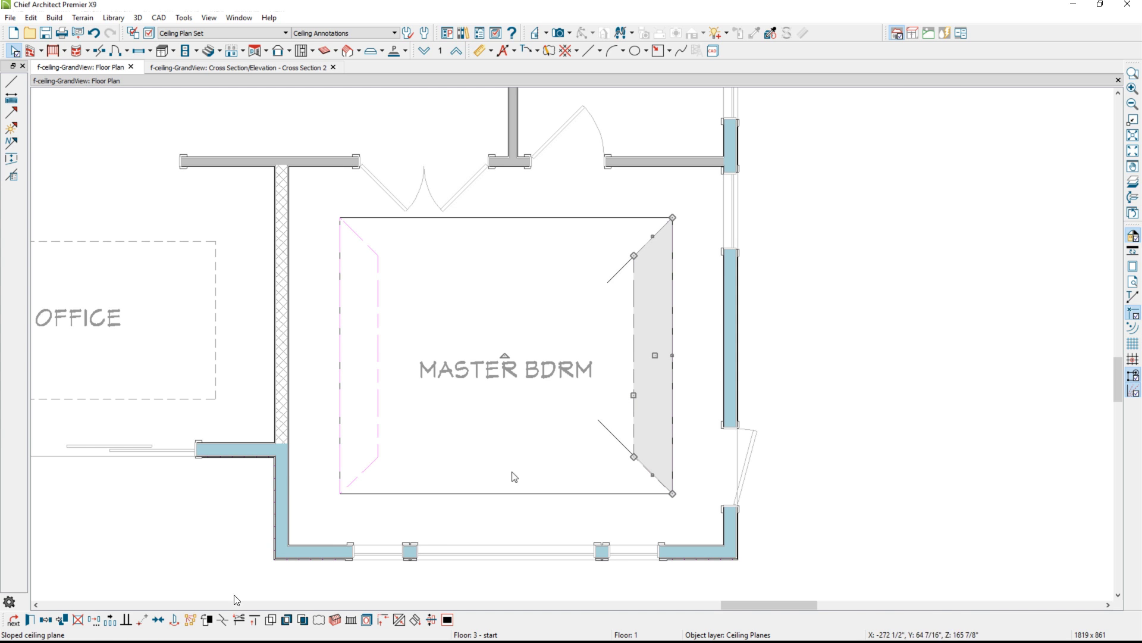
pyautogui.click(46, 621)
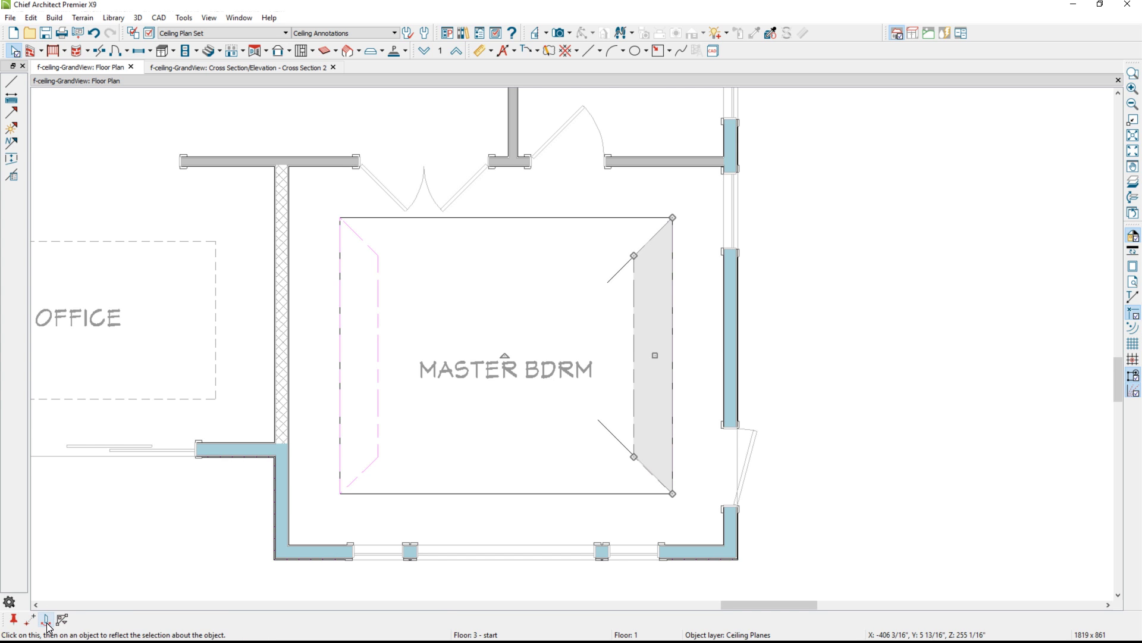
pyautogui.click(606, 431)
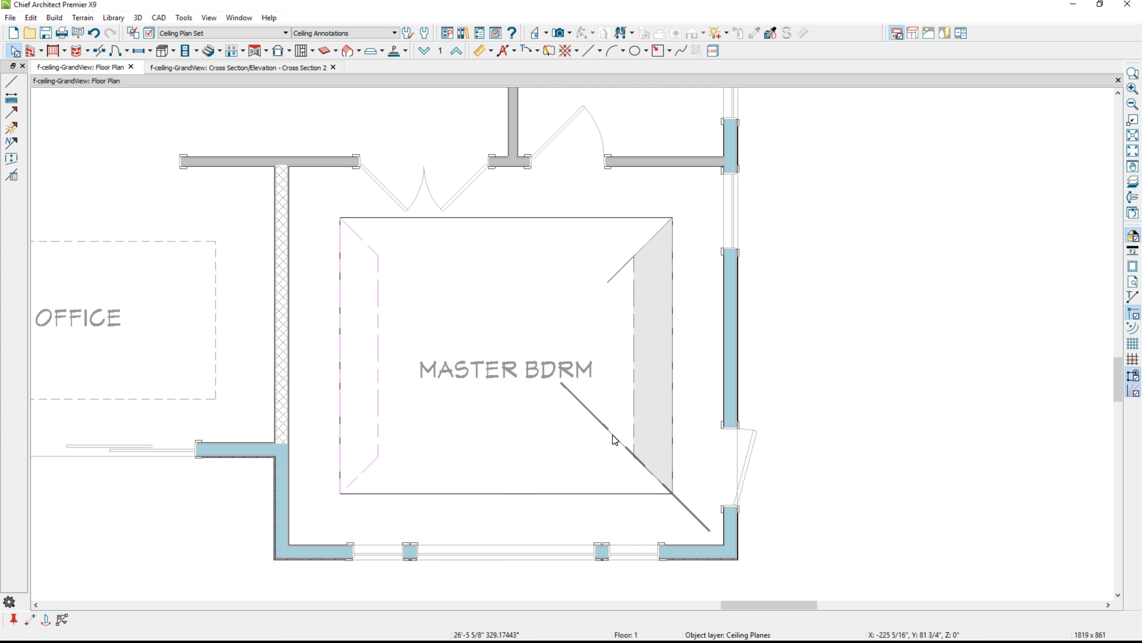
pyautogui.click(420, 476)
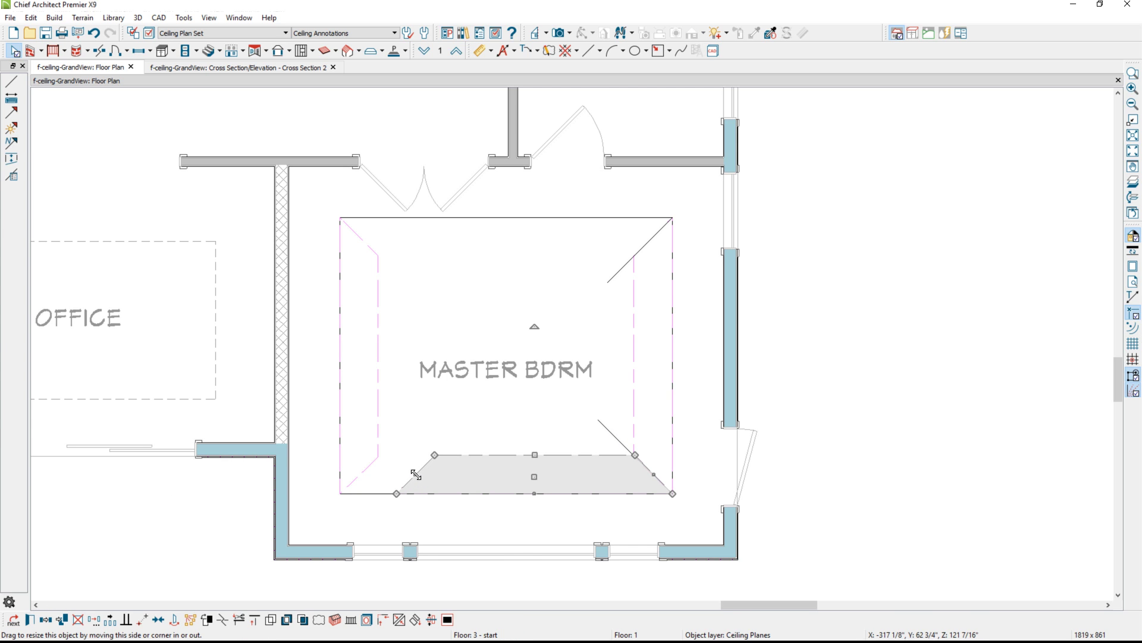
pyautogui.moveTo(376, 472); pyautogui.dragTo(366, 469)
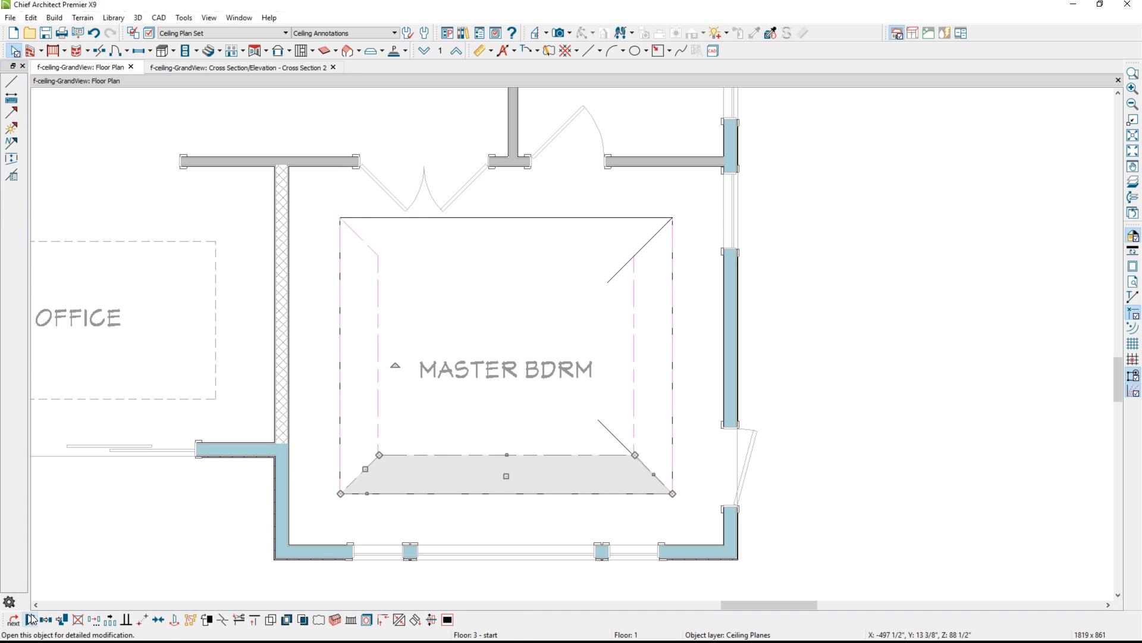
pyautogui.click(47, 621)
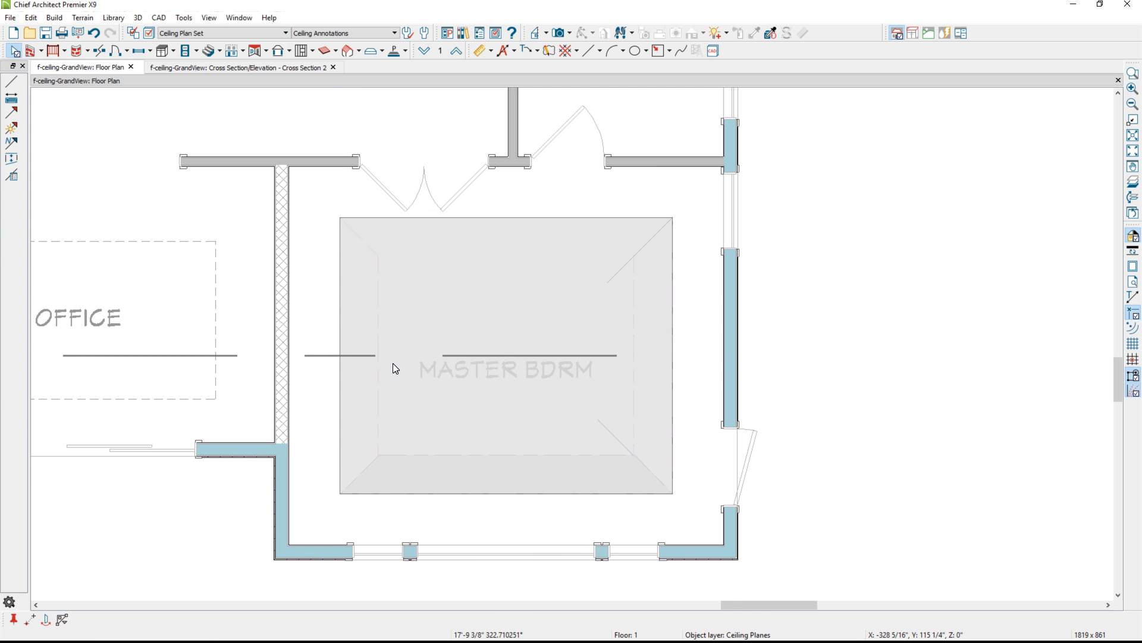
# Place the mirrored sloped plane along the top wall and start the centre ceiling plane's left side
pyautogui.click(393, 363)
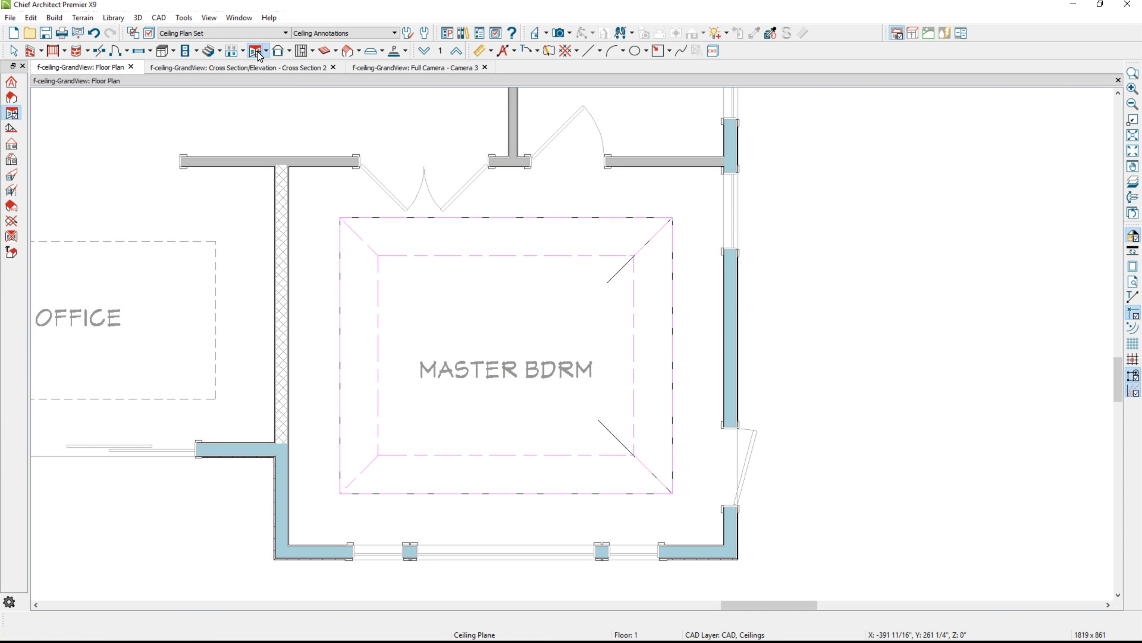
pyautogui.click(257, 51)
pyautogui.moveTo(377, 254); pyautogui.dragTo(381, 450)
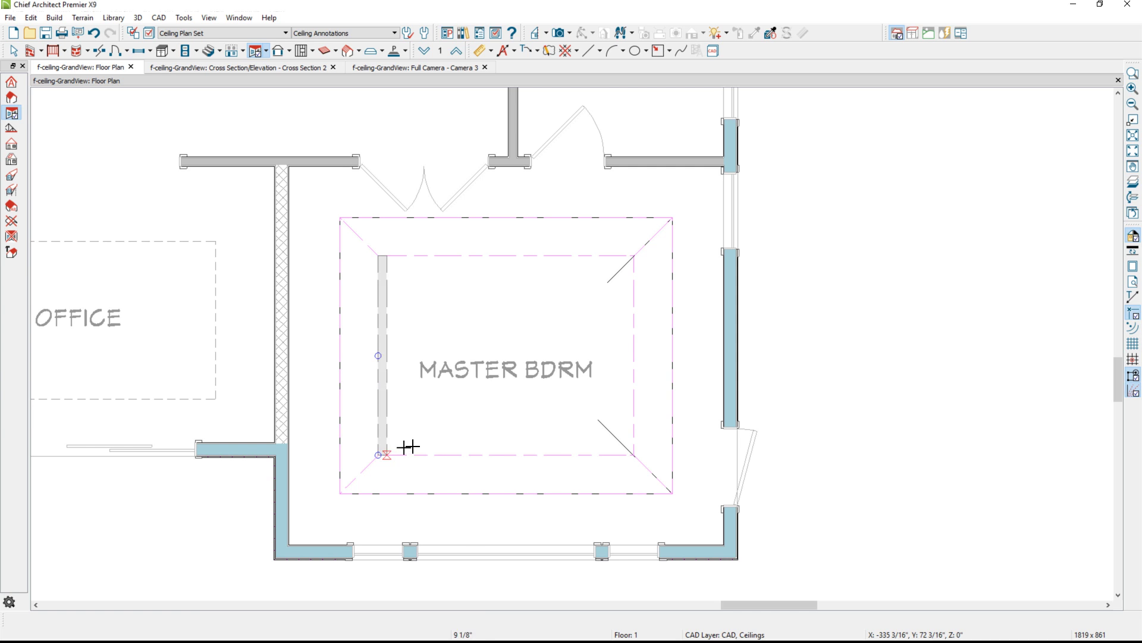
# Close the centre ceiling plane and make it flat: Lock Outside Bottom Height, pitch 0
pyautogui.click(634, 398)
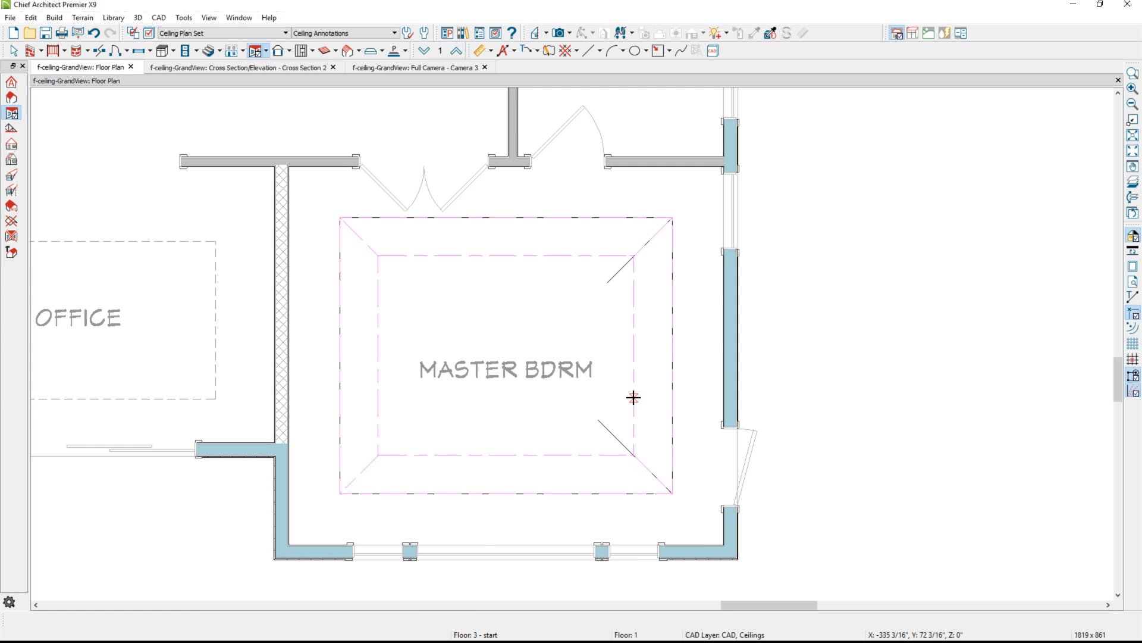
pyautogui.click(634, 398)
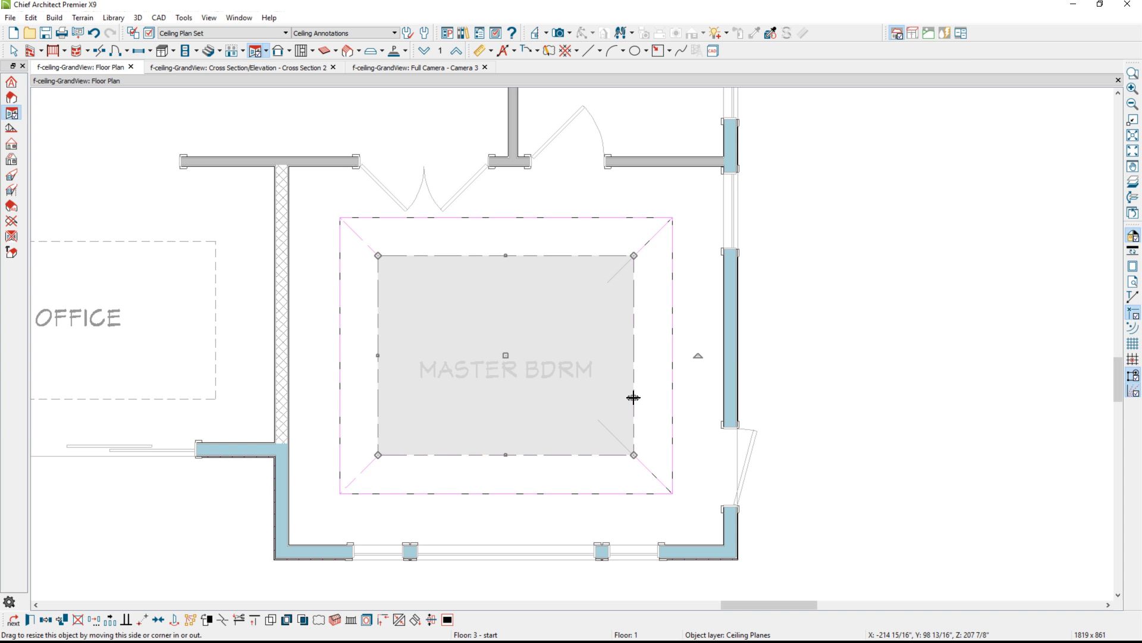
pyautogui.doubleClick(634, 398)
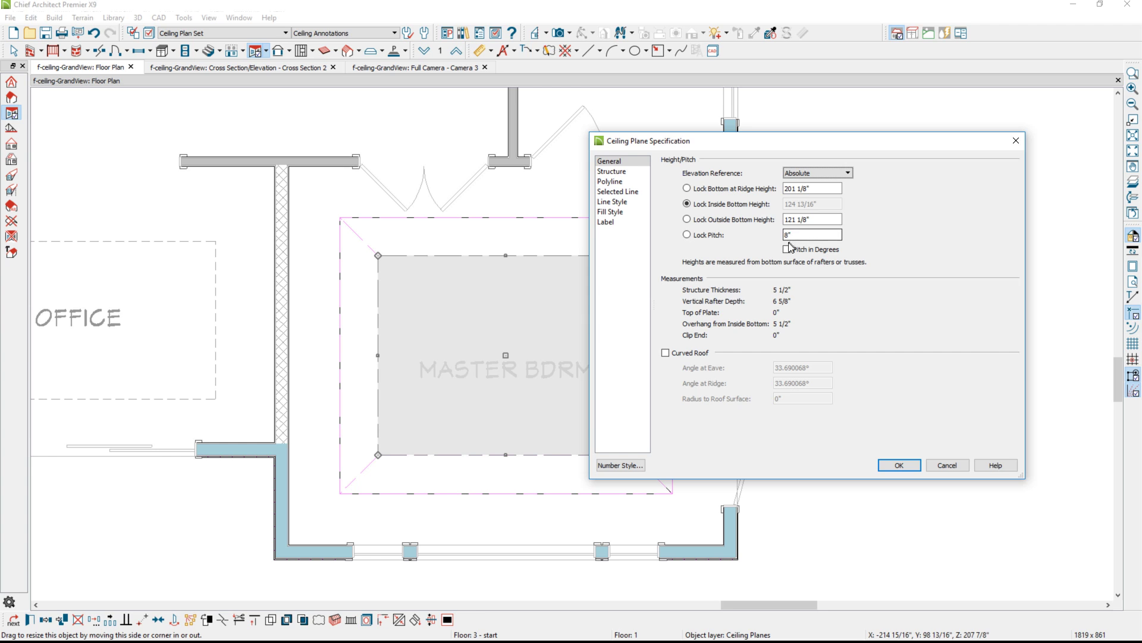
pyautogui.click(689, 220)
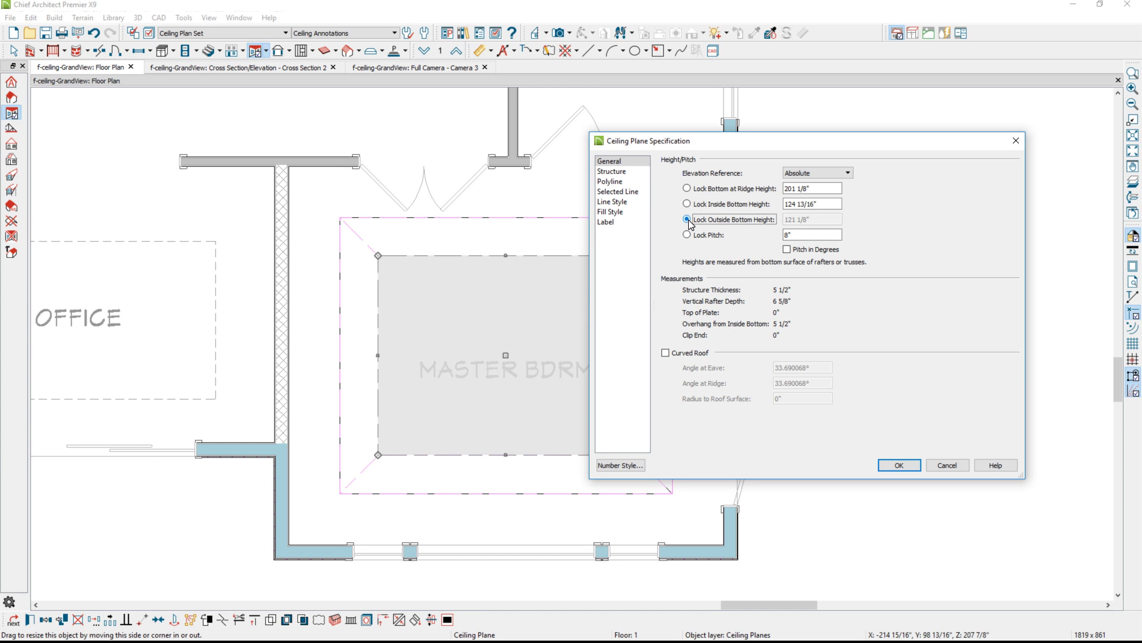
pyautogui.click(798, 235)
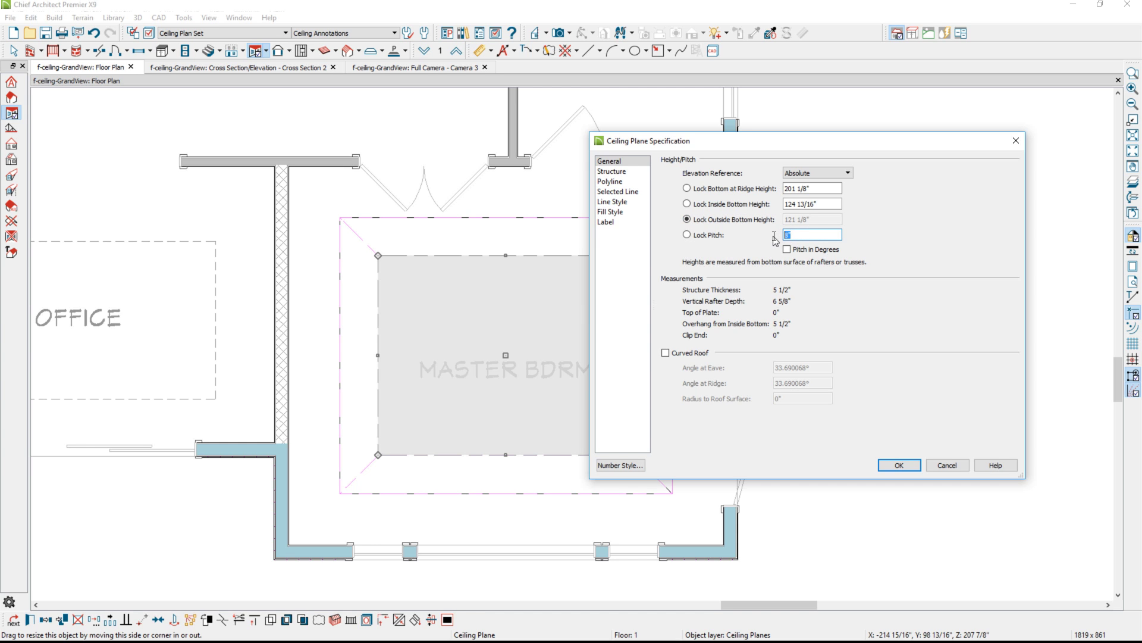
pyautogui.write('0')
pyautogui.click(899, 465)
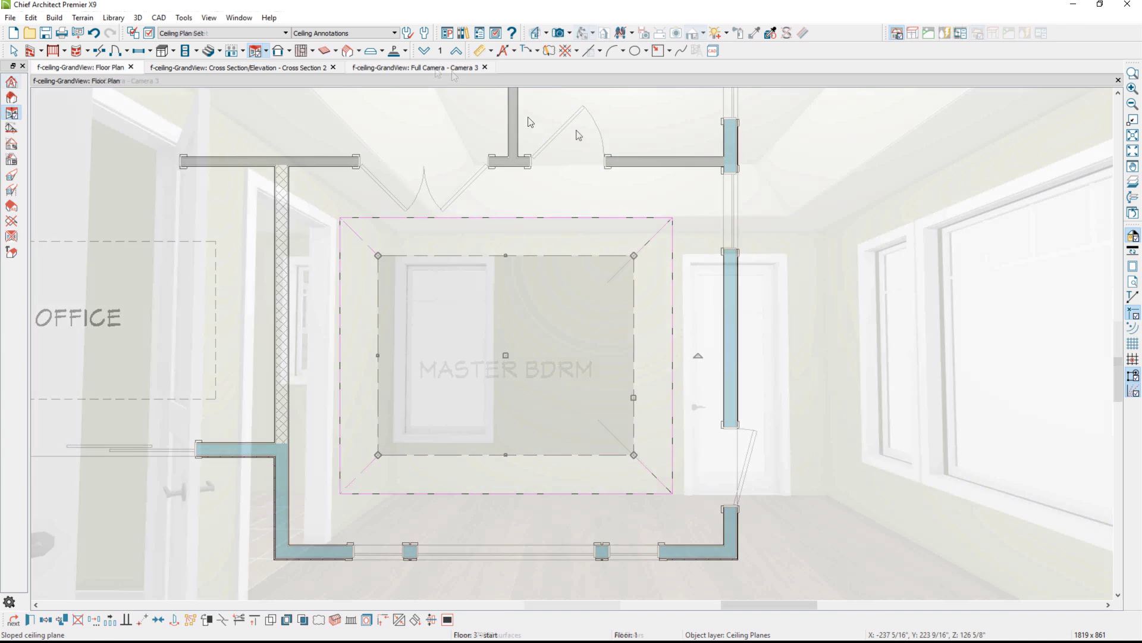
# Review the tray ceiling in Camera 3 and Cross Section 2, then view the GrandView_Page_15.jpg elevation
pyautogui.click(452, 71)
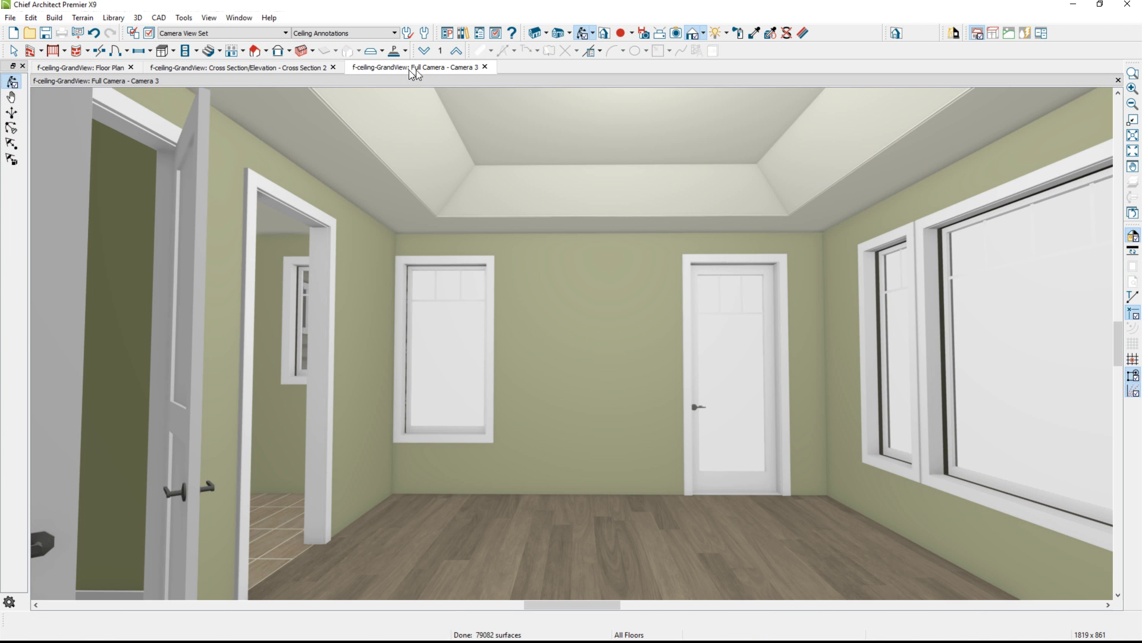
pyautogui.click(315, 70)
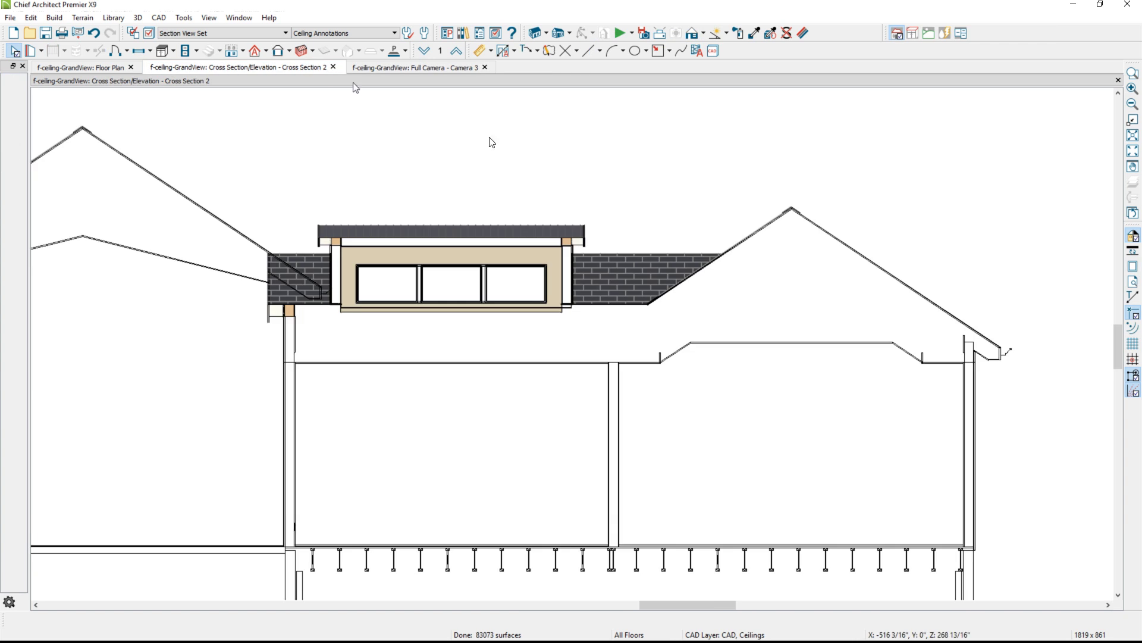
pyautogui.hscroll(3, 607, 324)
pyautogui.scroll(1, 524, 299)
pyautogui.scroll(2, 523, 299)
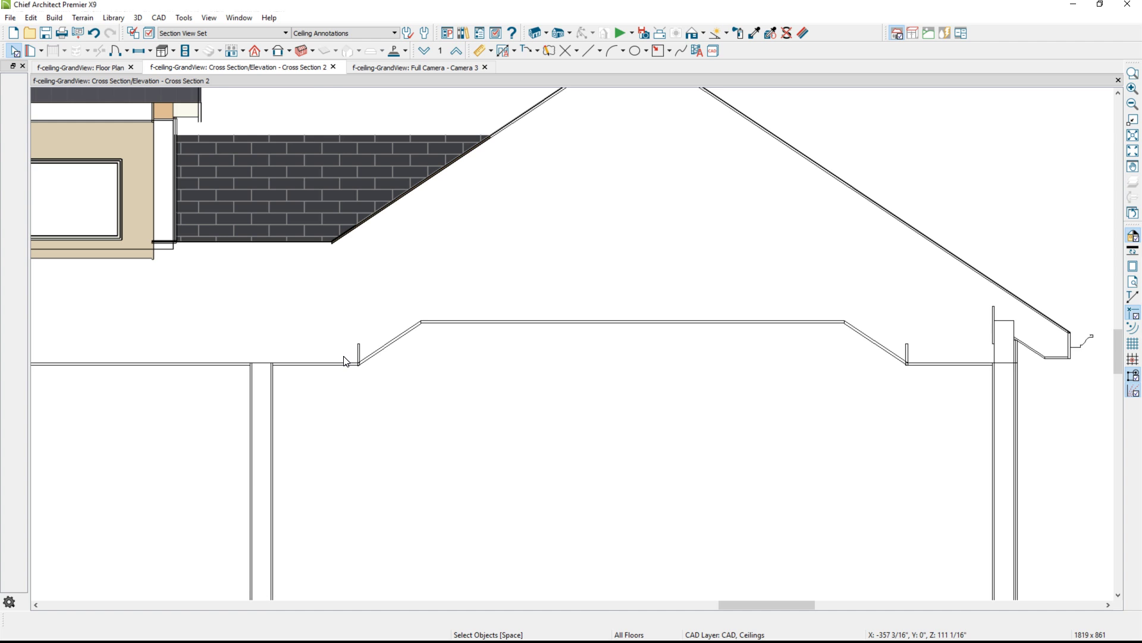
pyautogui.hotkey('alt', 'Tab')
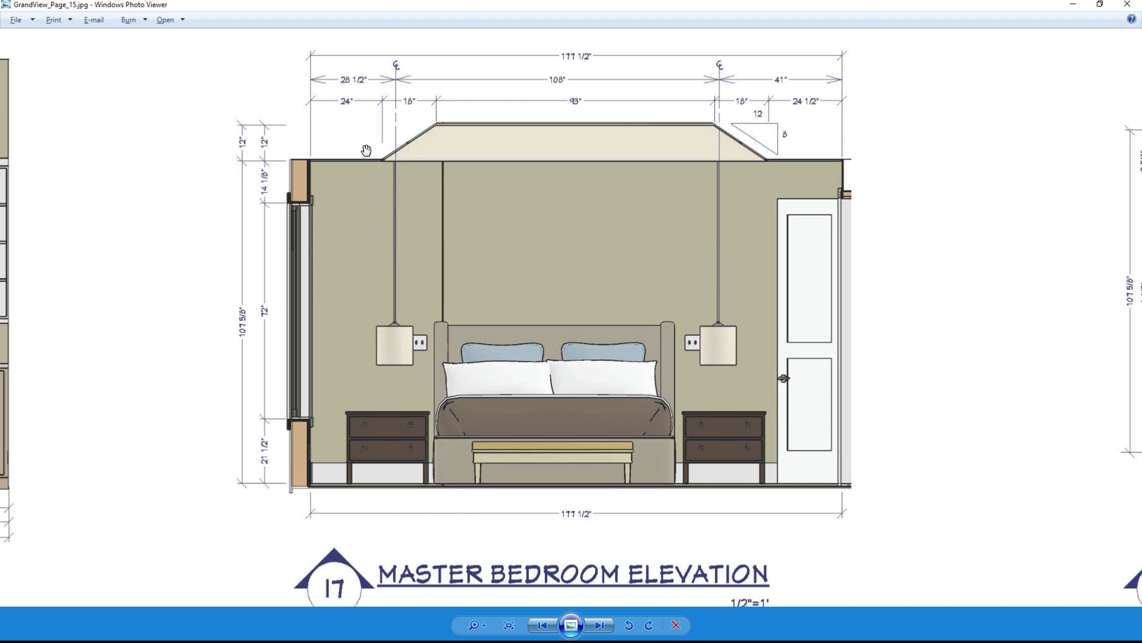
# Zoom out to view all of sheet 15, then zoom back in on the Office Elevation
pyautogui.scroll(-5, 372, 378)
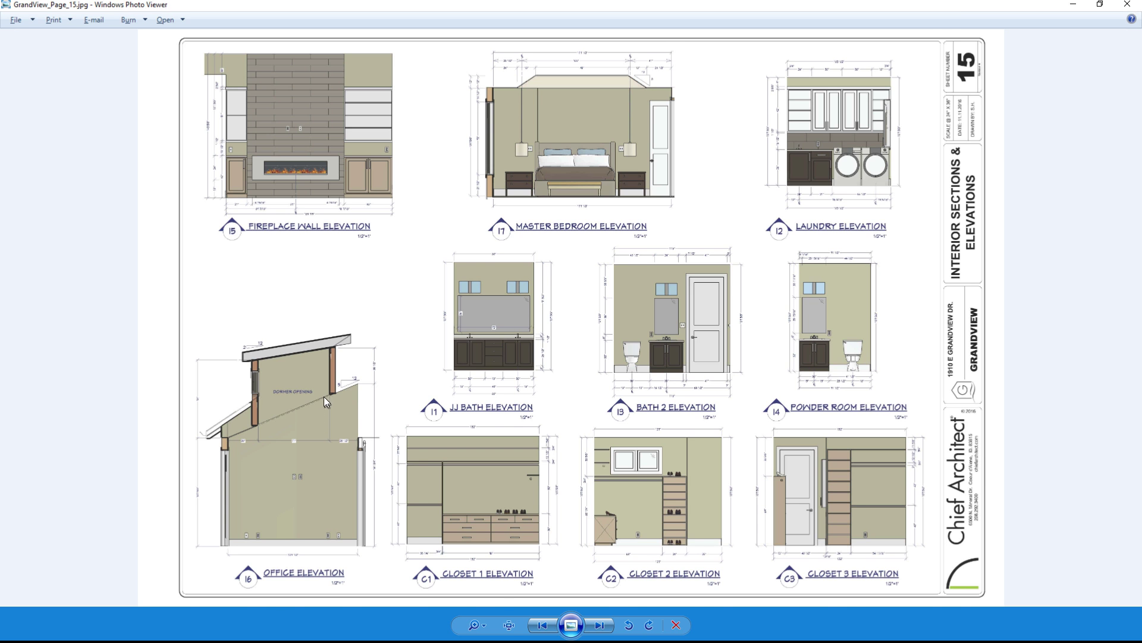
pyautogui.scroll(3, 269, 412)
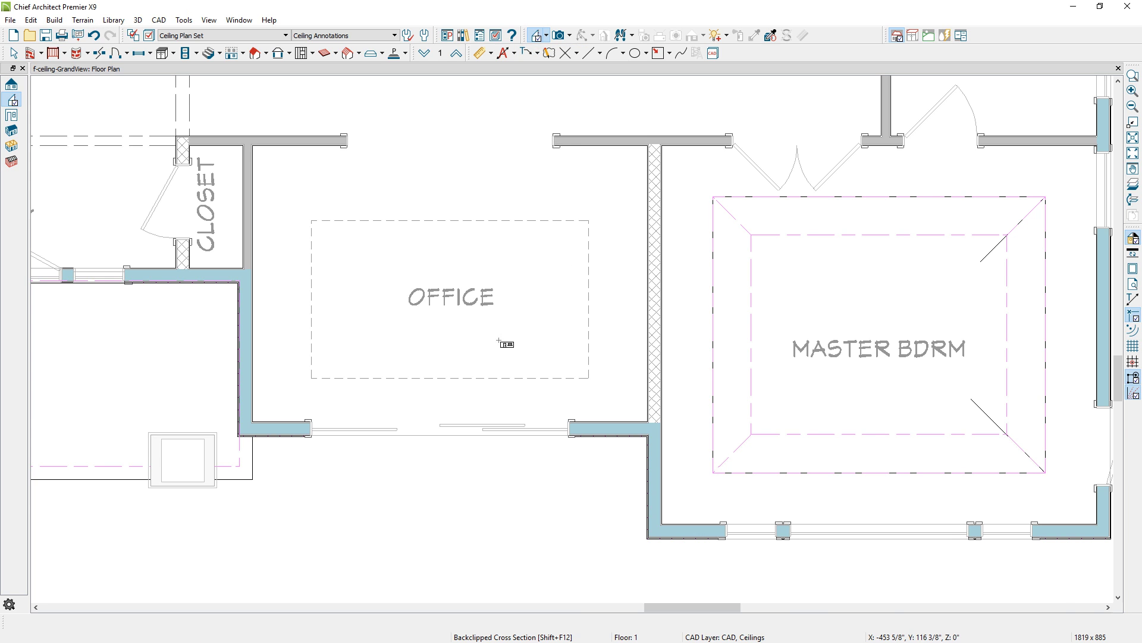
# Cut a section through the Office and turn off Ceiling Over This Room in its settings
pyautogui.moveTo(500, 340); pyautogui.dragTo(435, 341)
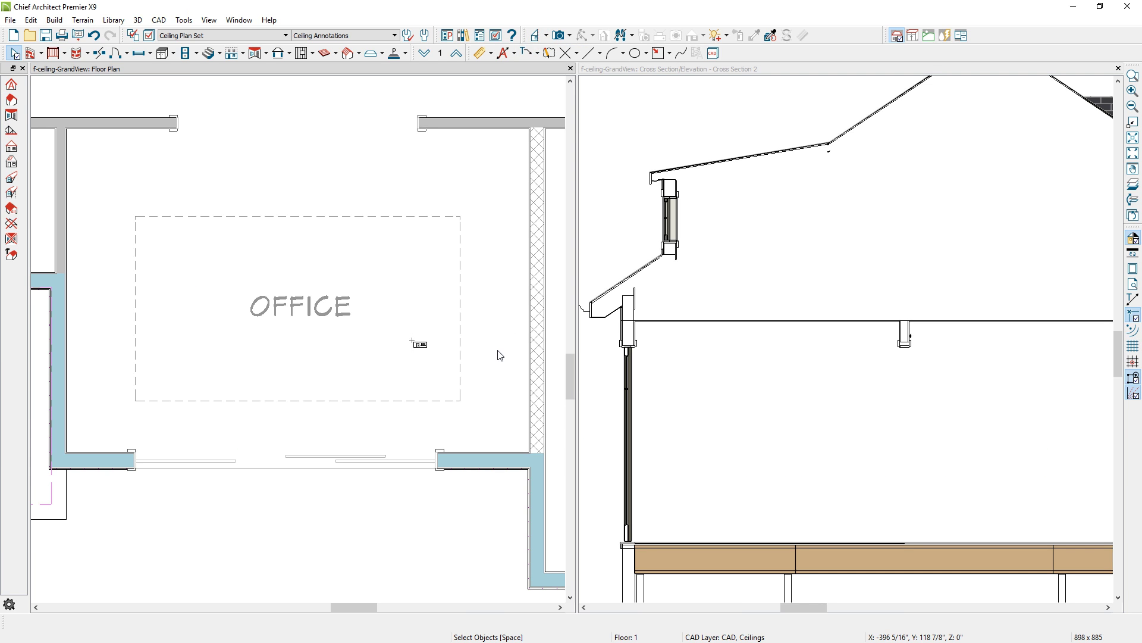
pyautogui.click(499, 354)
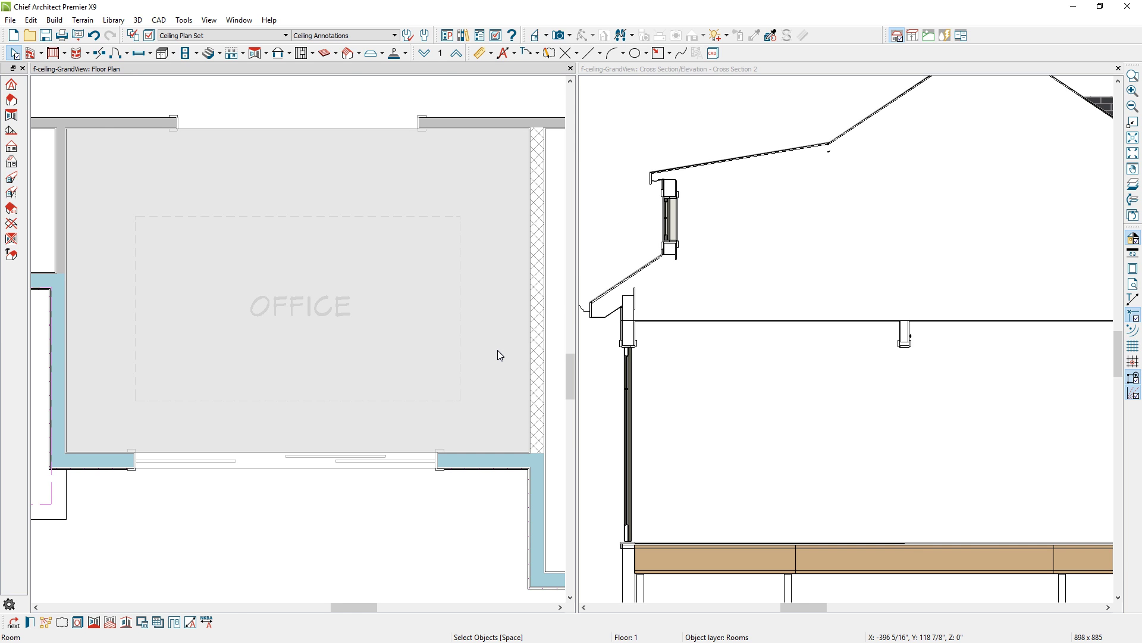
pyautogui.doubleClick(499, 355)
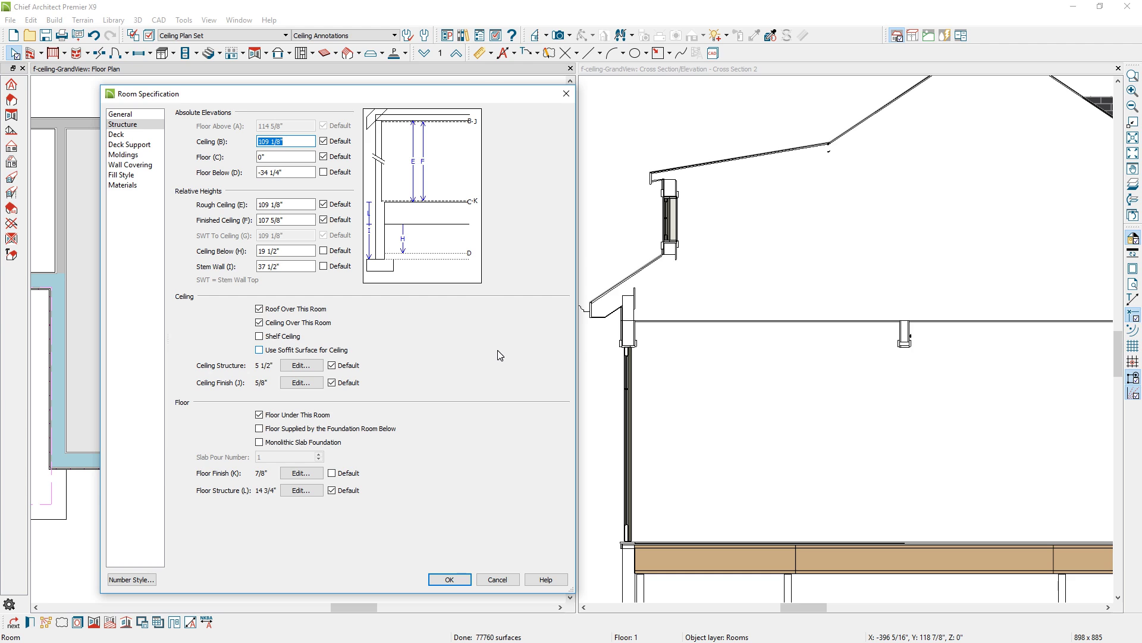
pyautogui.click(259, 325)
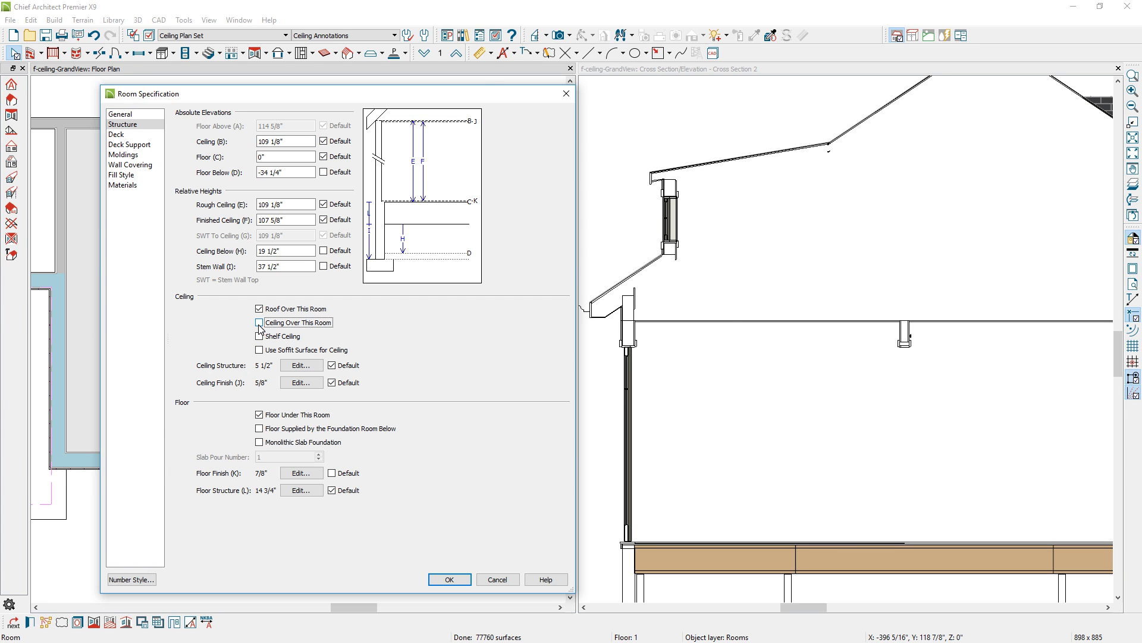
pyautogui.press('Return')
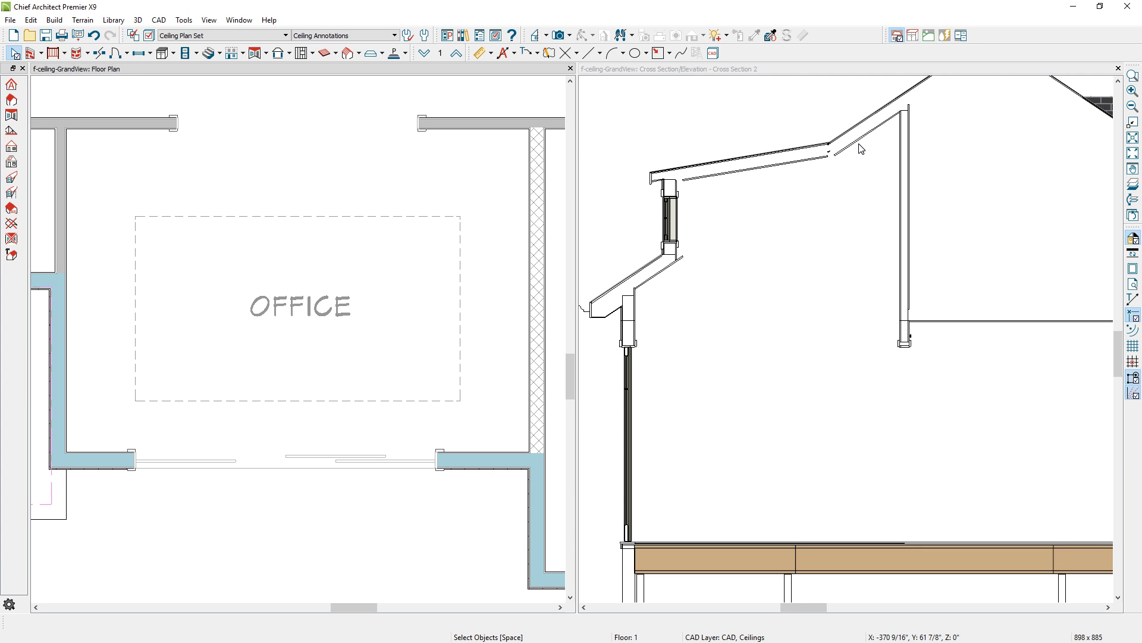
pyautogui.click(255, 54)
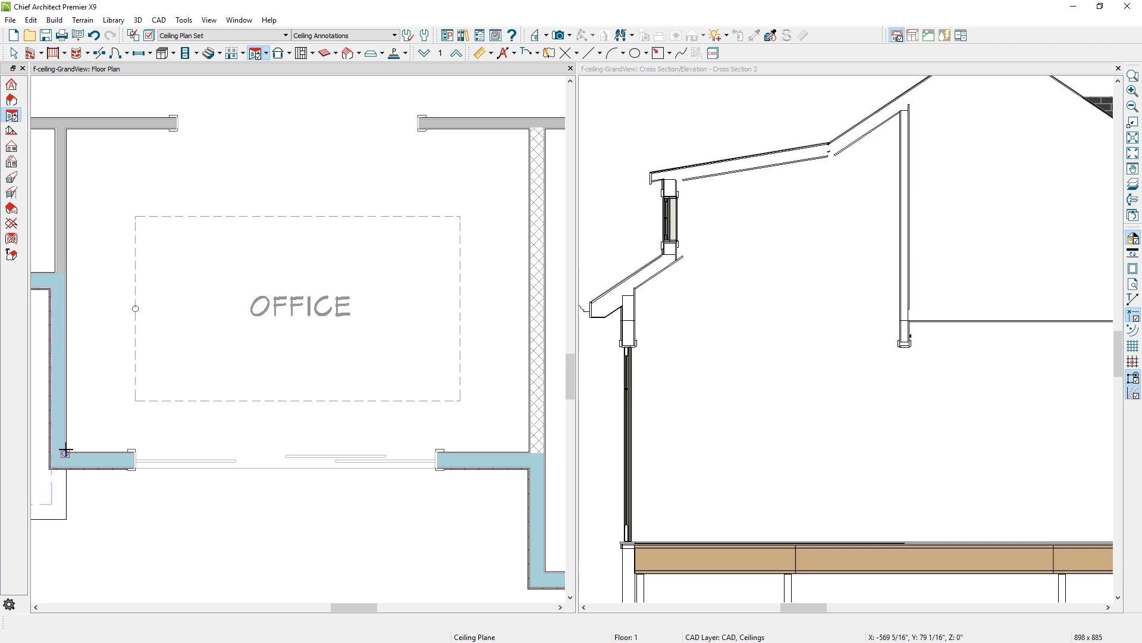
# Draw a sloped ceiling plane across the Office from the lower wall to the top wall, then open its specification
pyautogui.moveTo(64, 454); pyautogui.dragTo(530, 453)
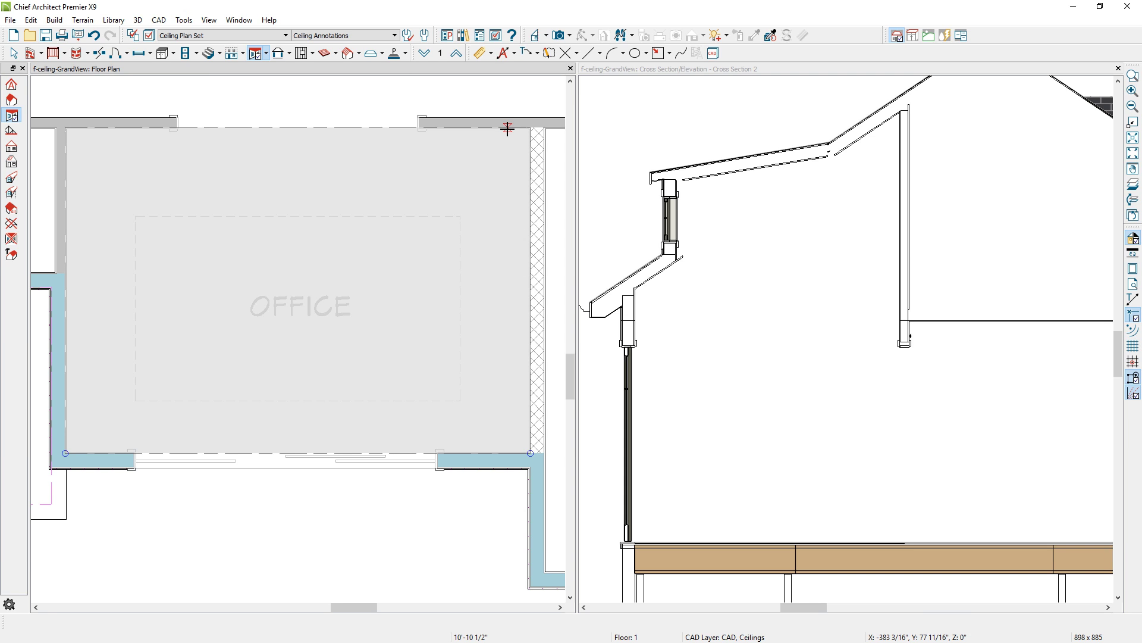
pyautogui.click(507, 129)
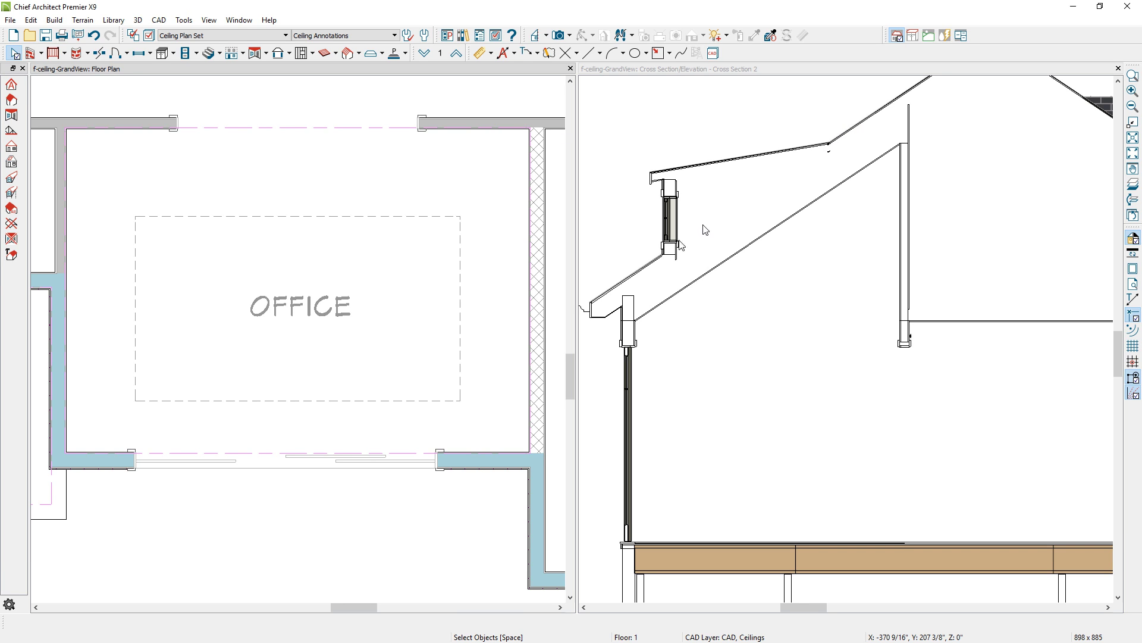
pyautogui.click(402, 132)
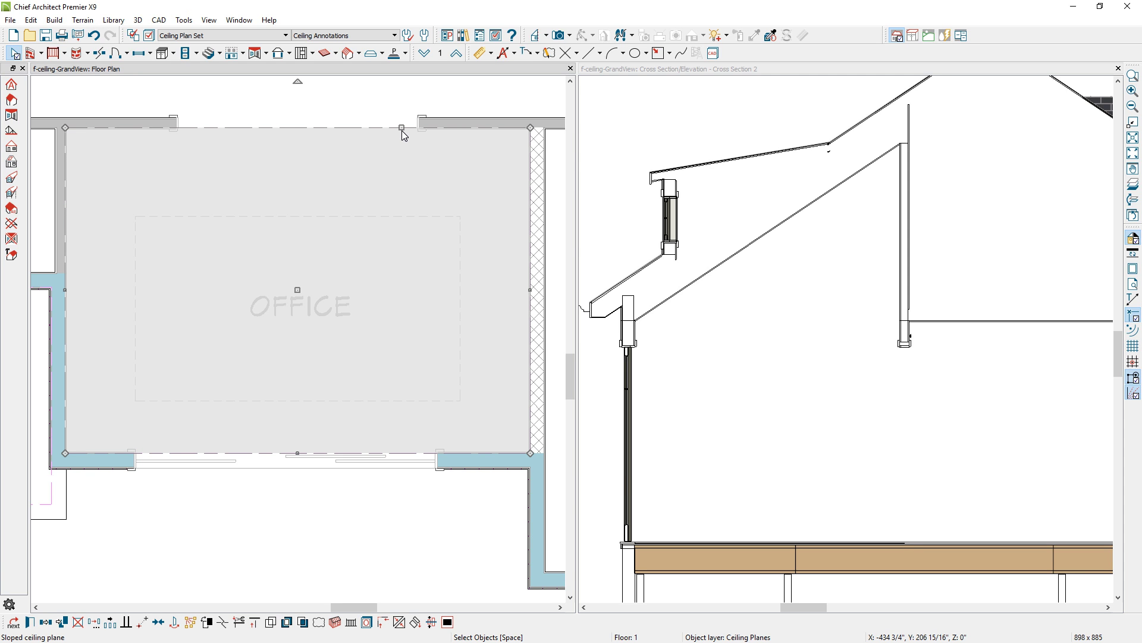
pyautogui.doubleClick(403, 132)
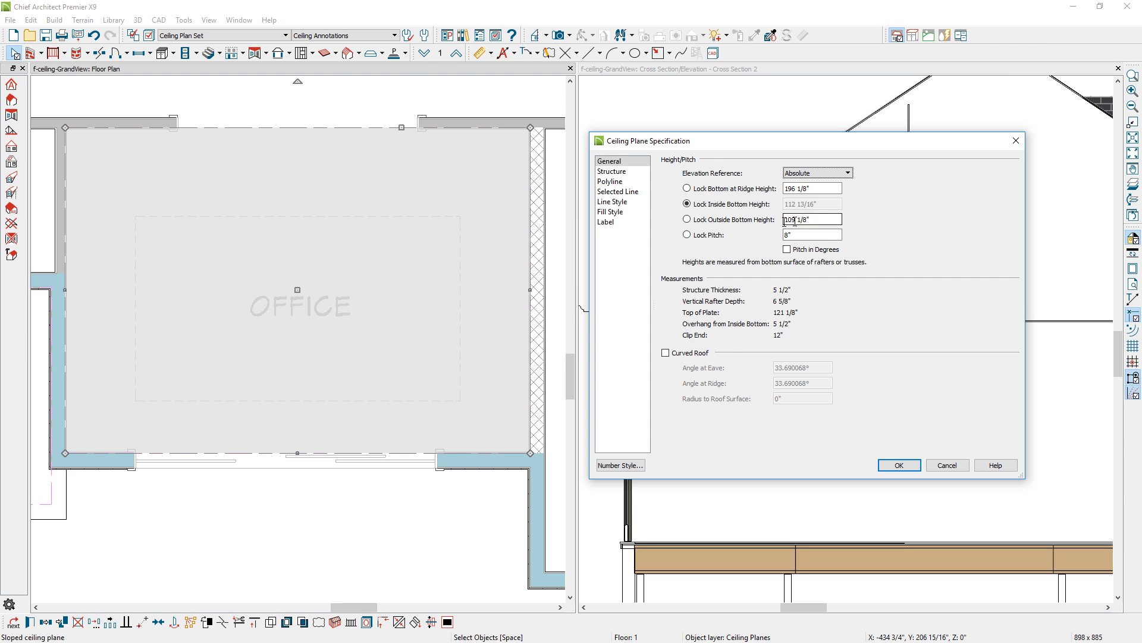
# Lock the ceiling plane's outside bottom height and change its pitch from 8" to 5"
pyautogui.click(687, 219)
pyautogui.moveTo(702, 143); pyautogui.dragTo(290, 145)
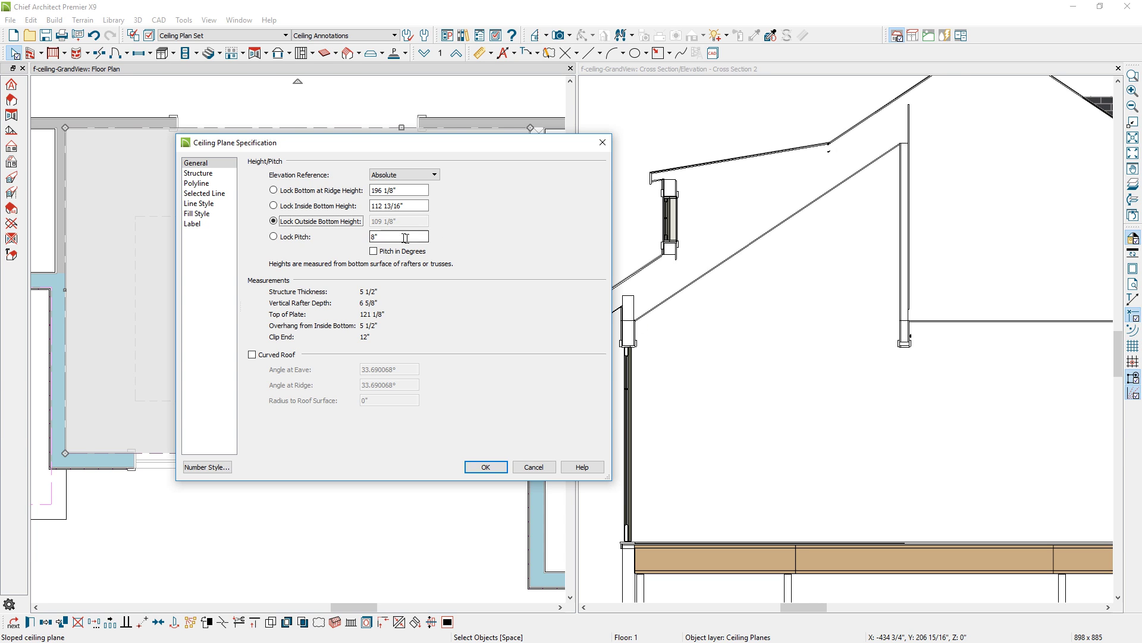
pyautogui.moveTo(405, 238); pyautogui.dragTo(353, 241)
pyautogui.write('5')
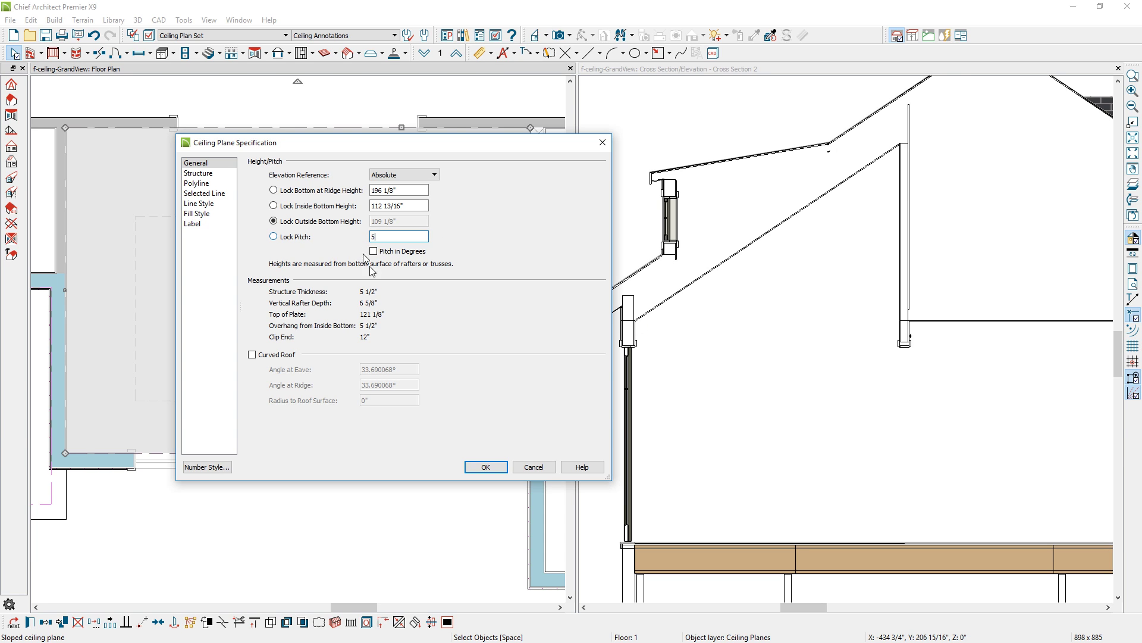
pyautogui.click(484, 467)
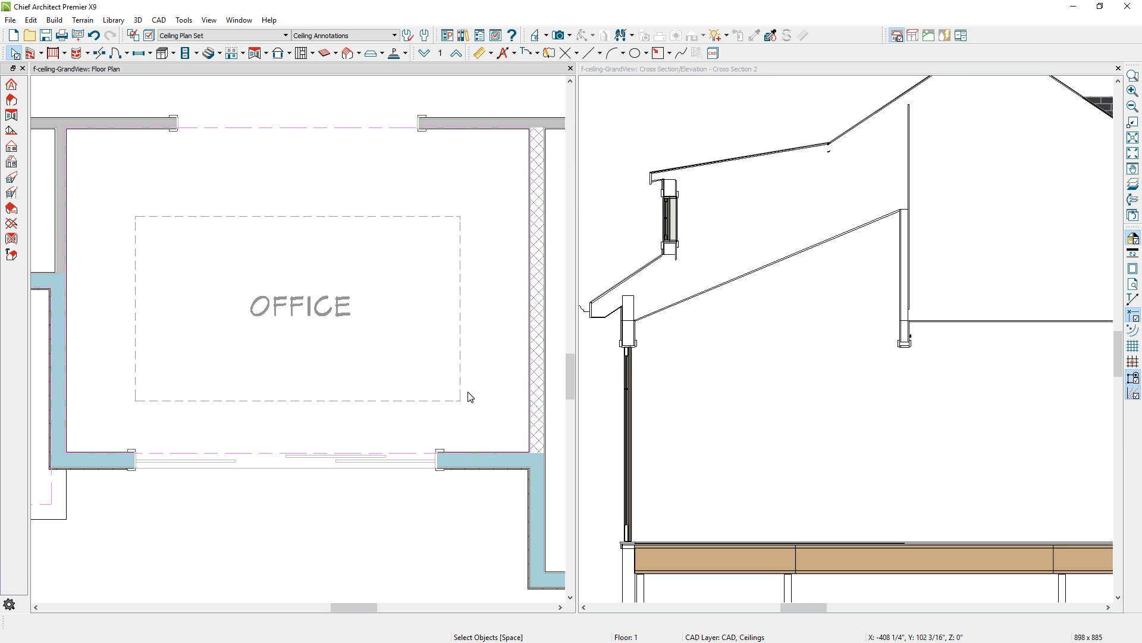
pyautogui.click(65, 290)
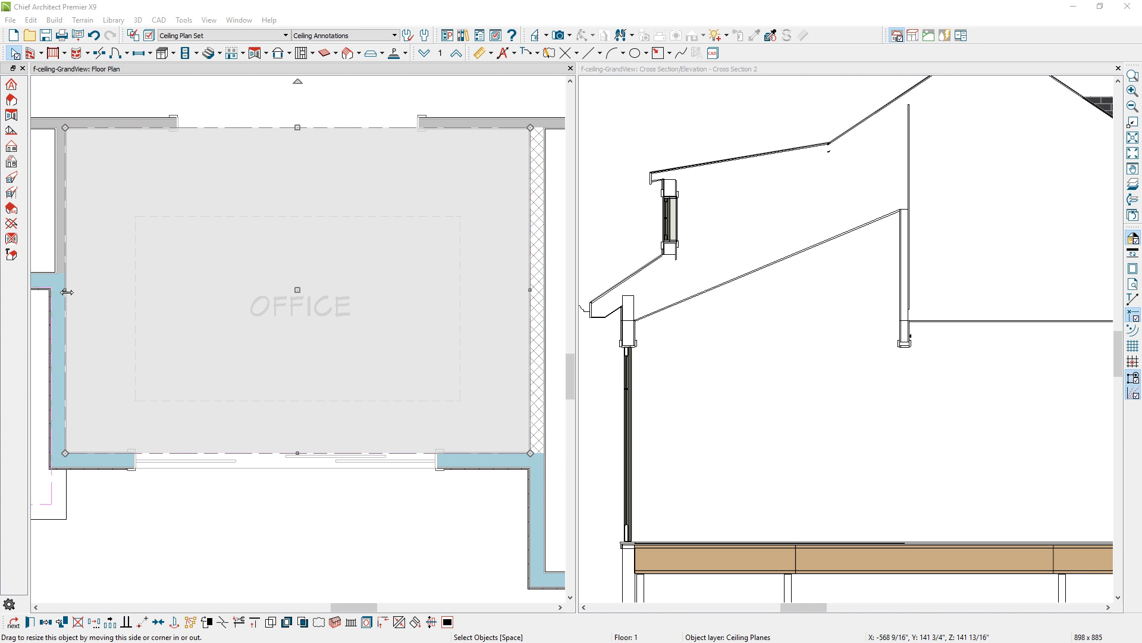
# Pull the Office ceiling plane to the centre around the opening and mirror a copy onto the other half
pyautogui.moveTo(67, 292); pyautogui.dragTo(295, 218)
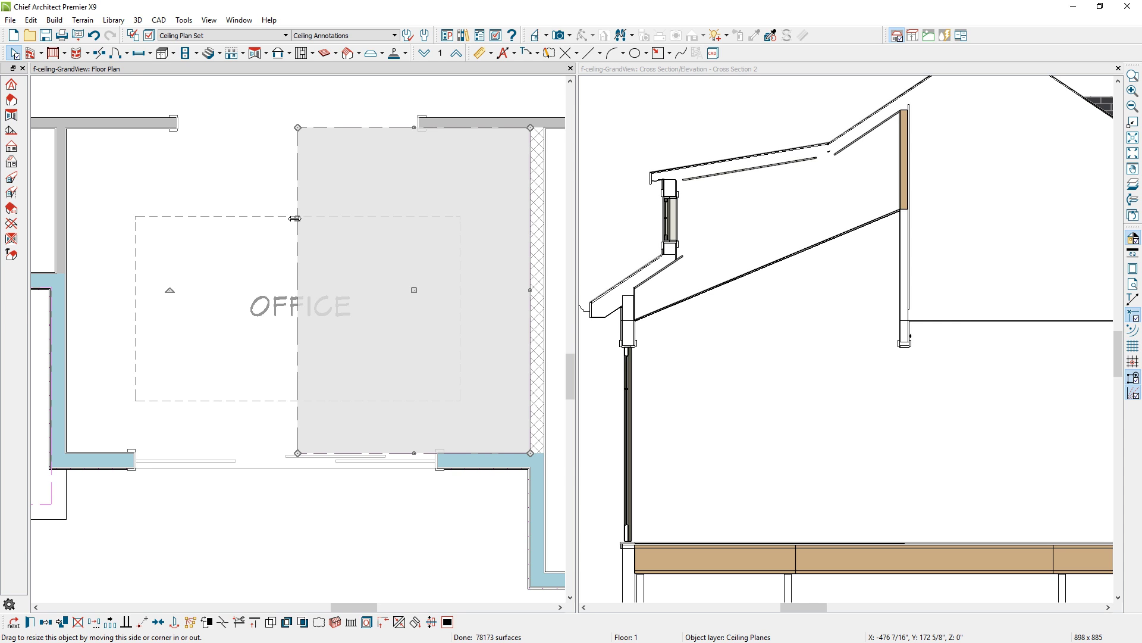
pyautogui.click(222, 623)
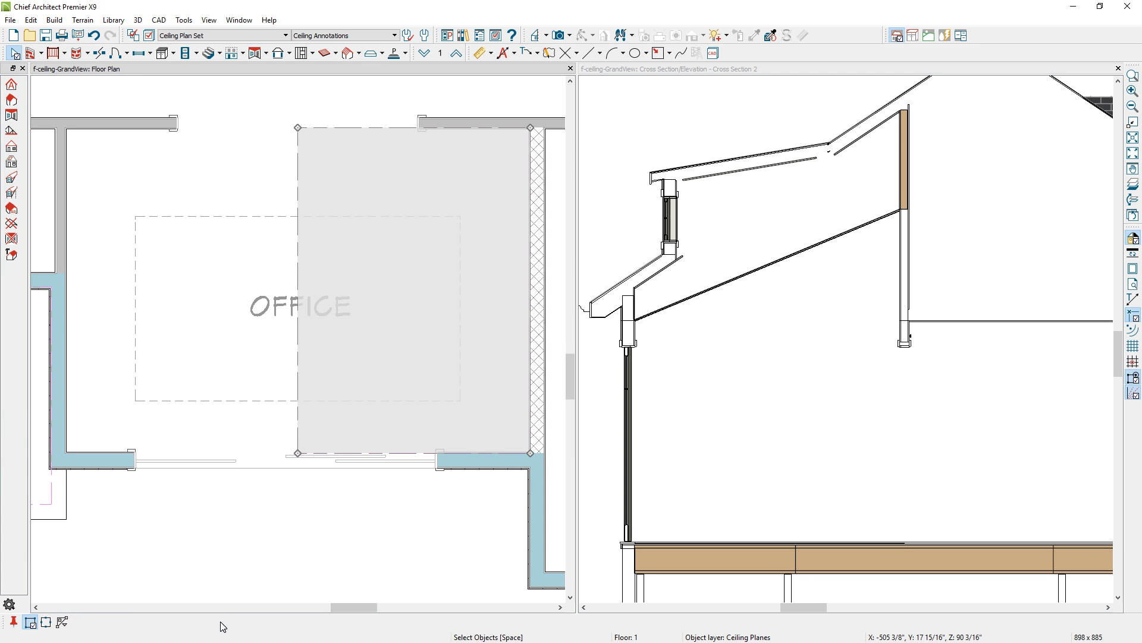
pyautogui.click(298, 403)
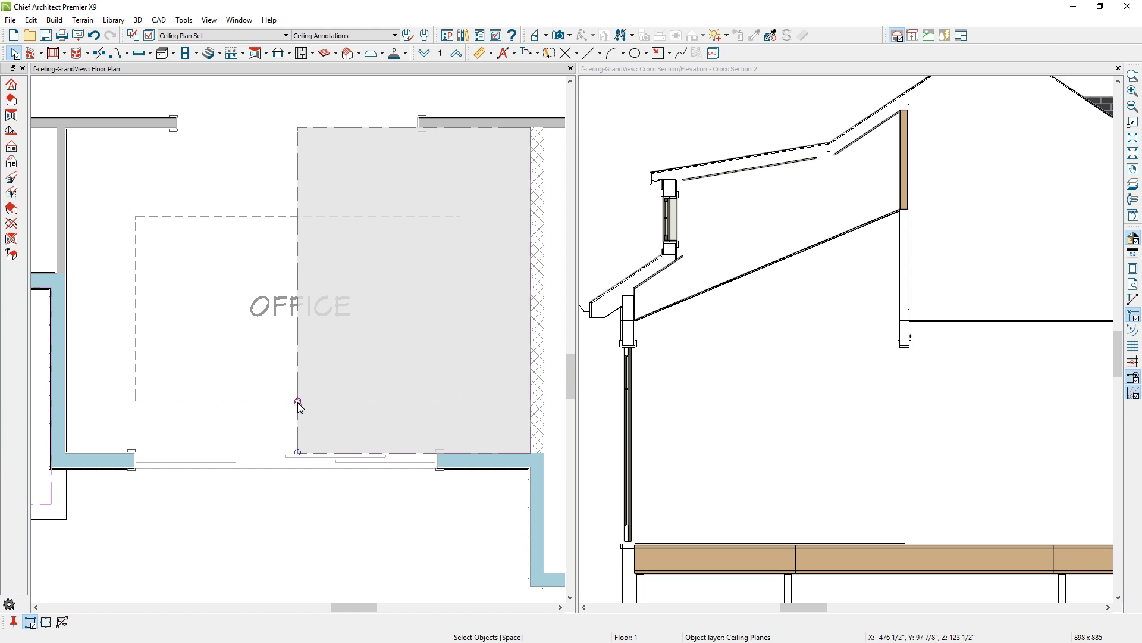
pyautogui.click(296, 216)
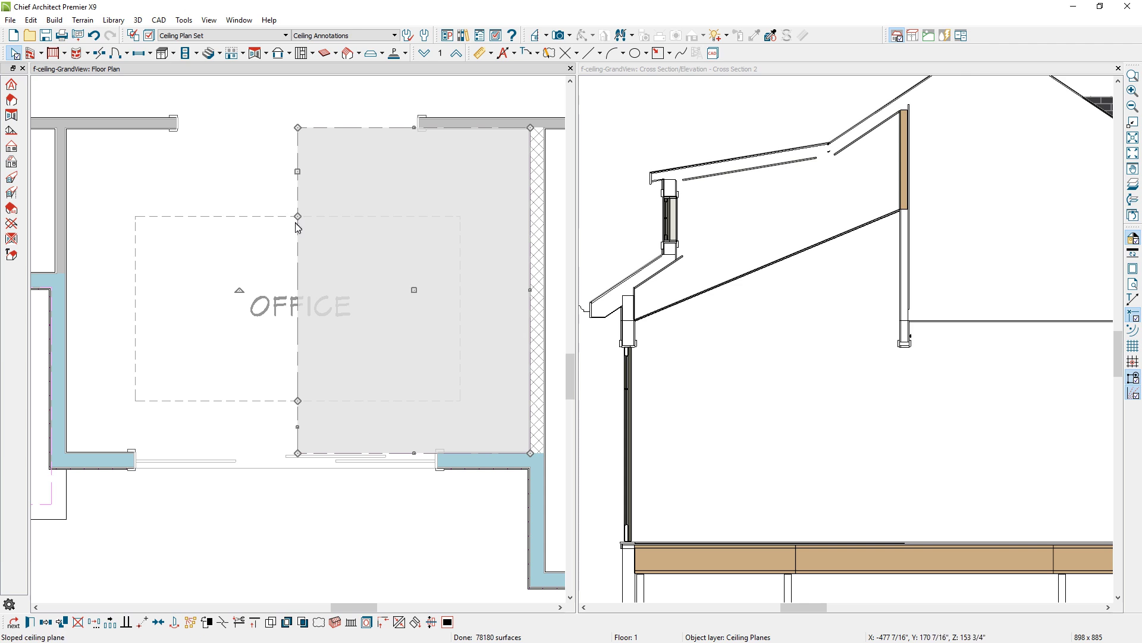
pyautogui.moveTo(311, 229); pyautogui.dragTo(457, 247)
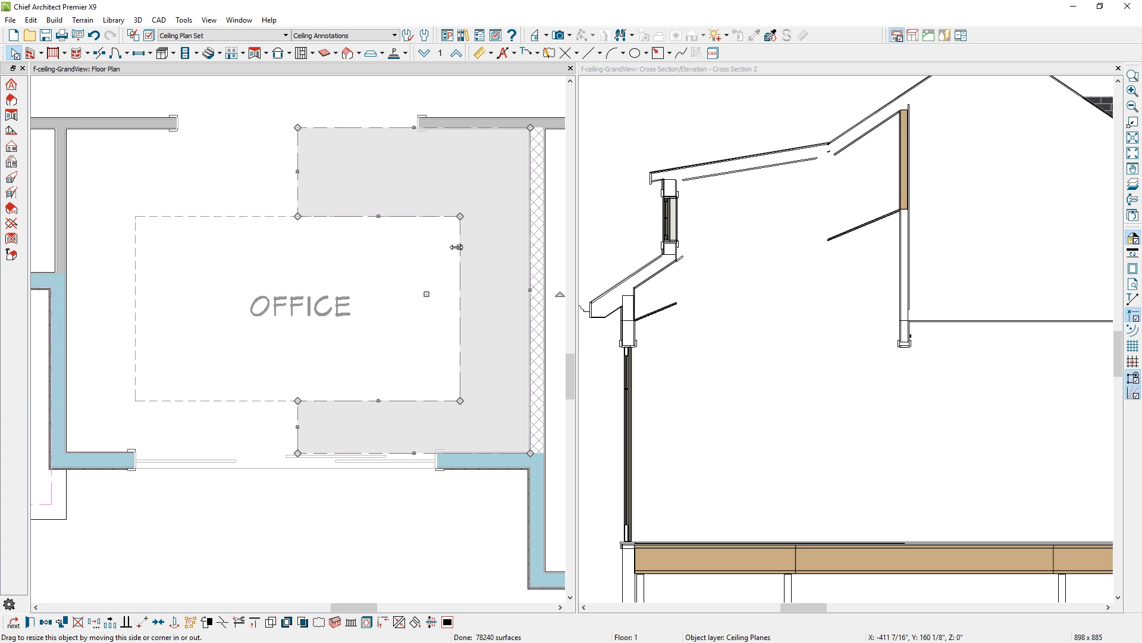
pyautogui.click(47, 623)
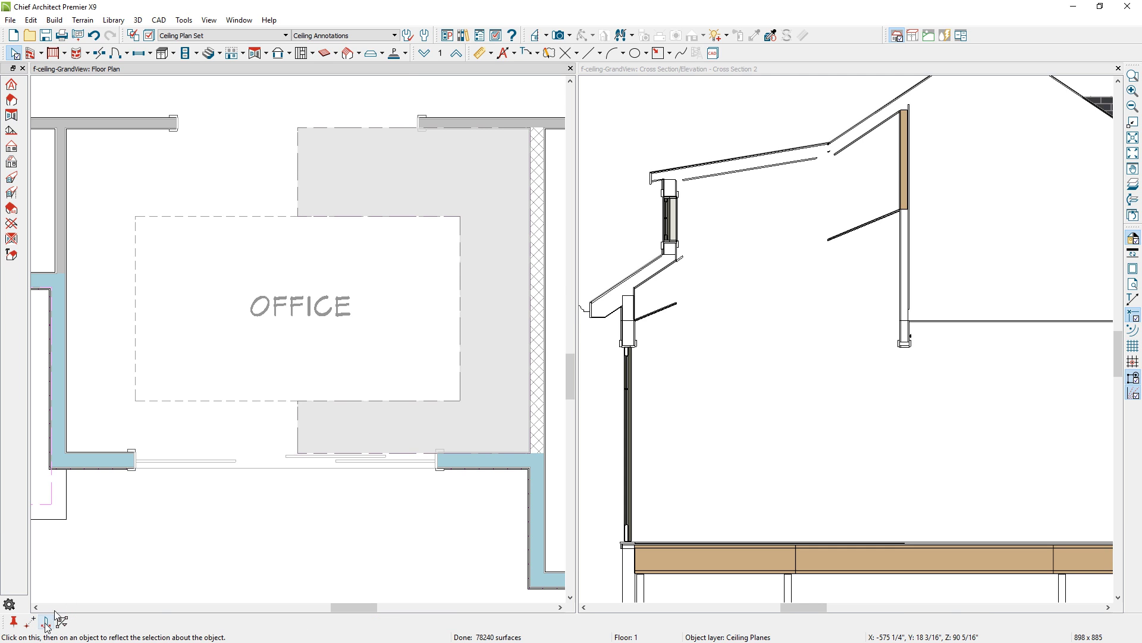
pyautogui.press('Escape')
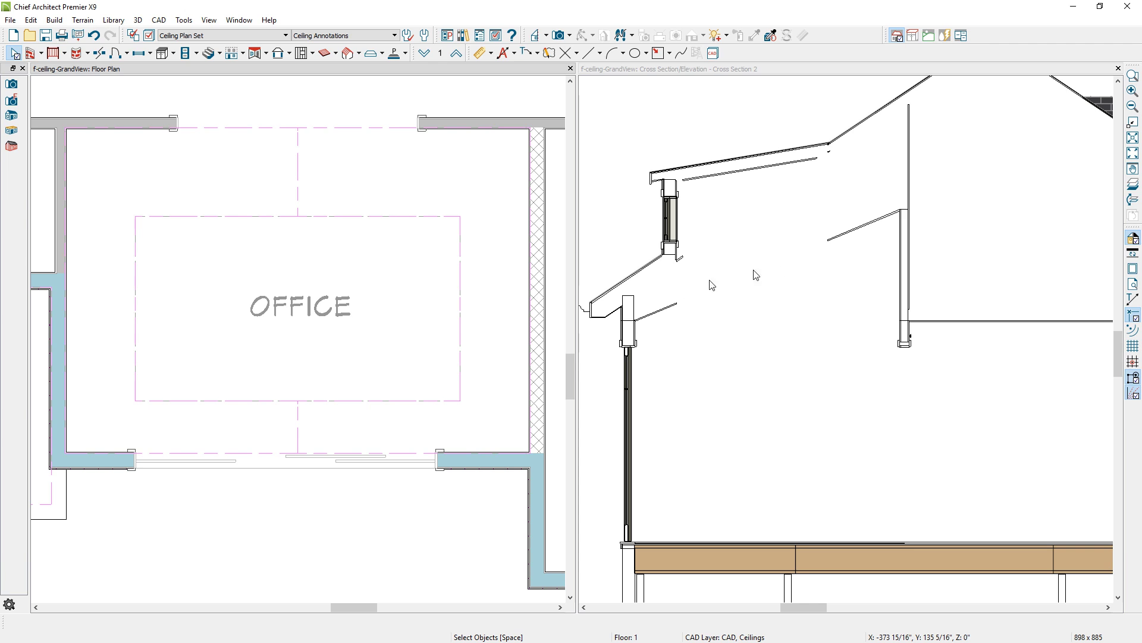
# Place a full camera in the Office to see the ceiling opening in 3D, then go back to the plan
pyautogui.click(560, 35)
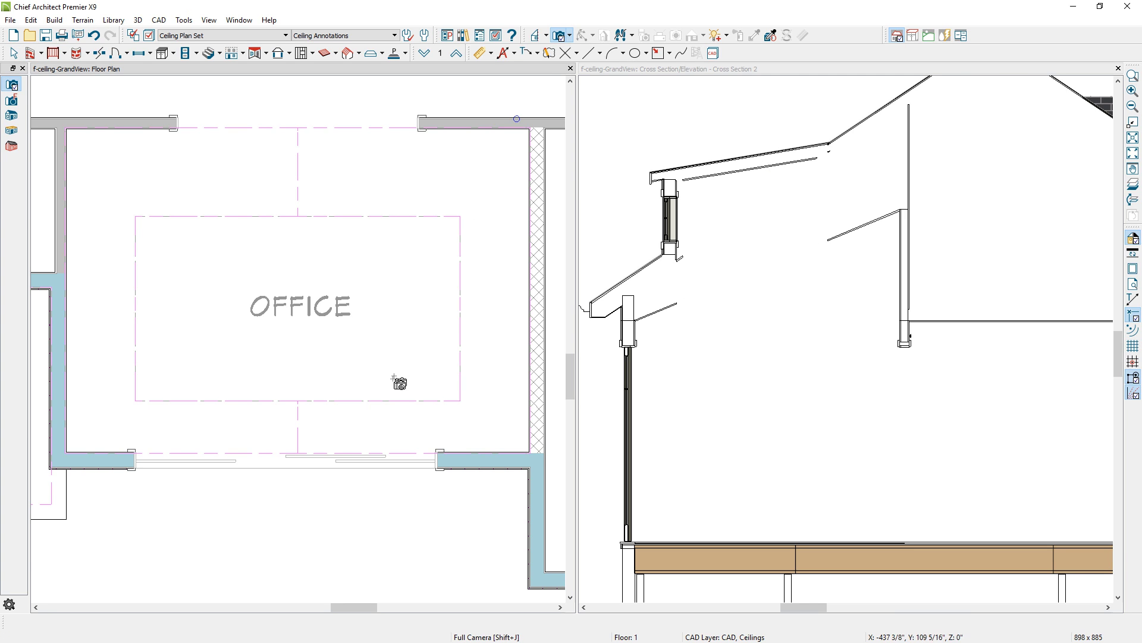
pyautogui.moveTo(387, 400); pyautogui.dragTo(358, 316)
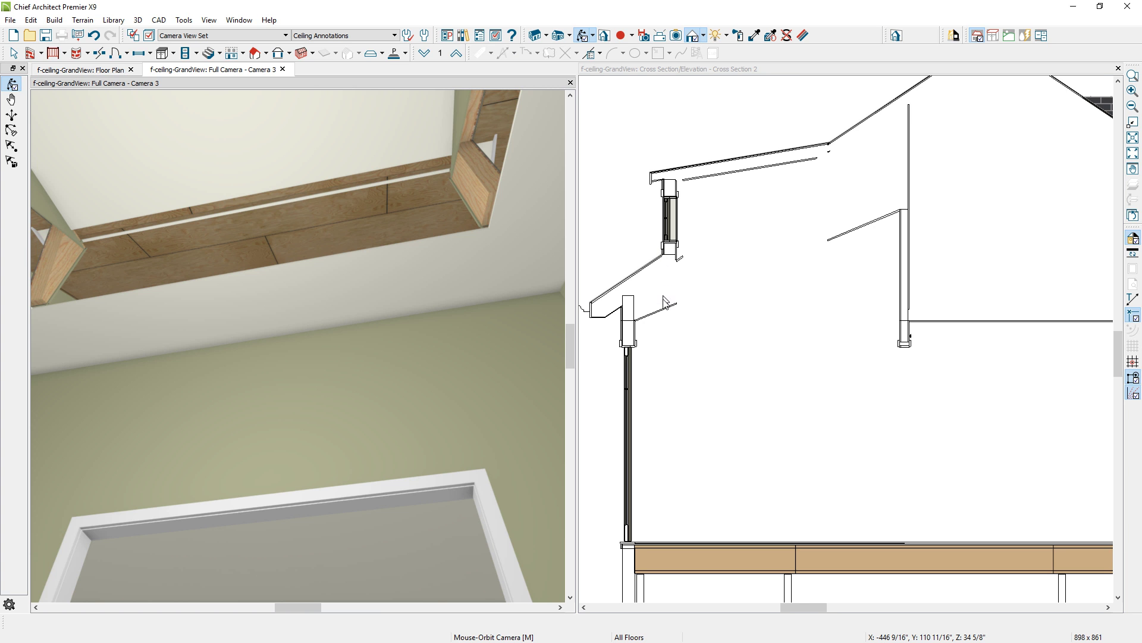
pyautogui.hotkey('ctrl', 'Tab')
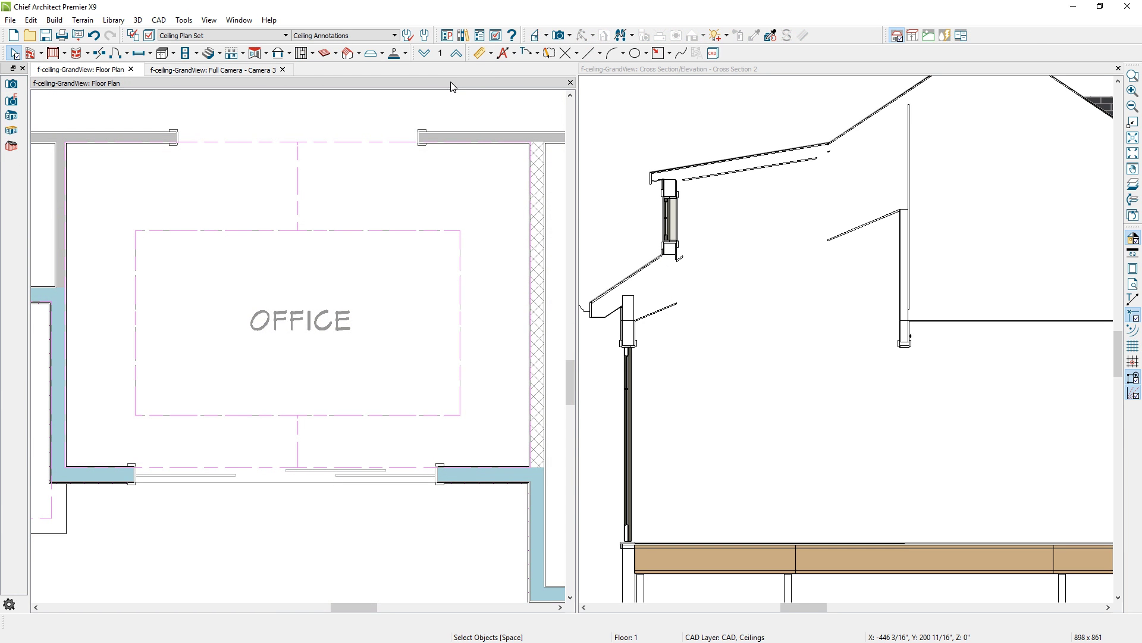
# On Floor 3, make the dormer's walls and roof separately editable and select its right side wall
pyautogui.click(456, 53)
pyautogui.click(456, 53)
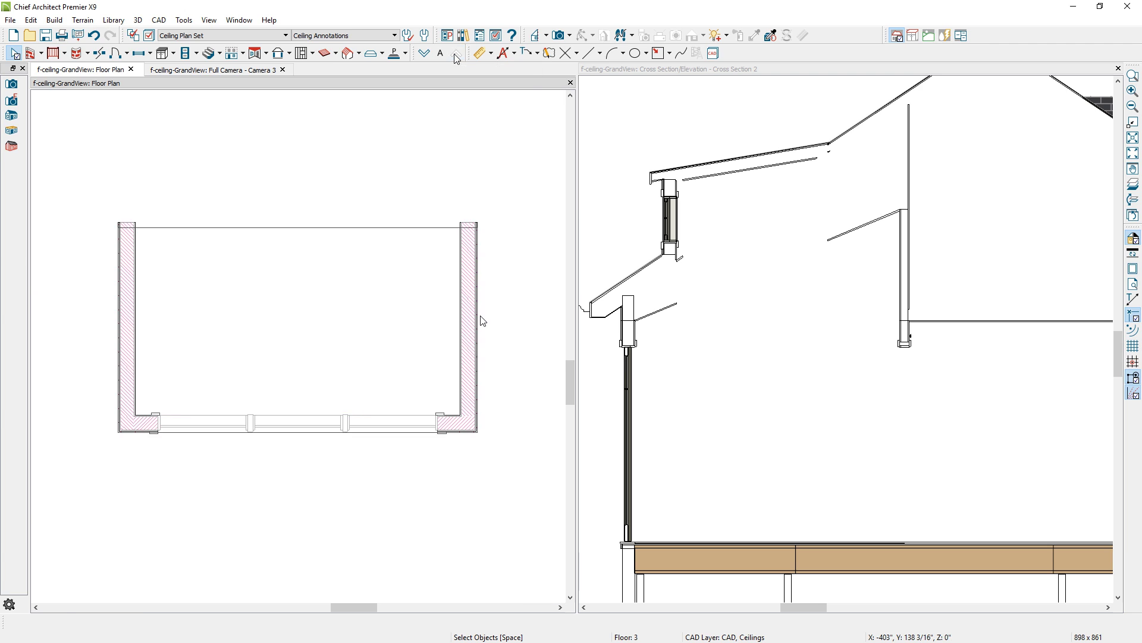
pyautogui.click(482, 320)
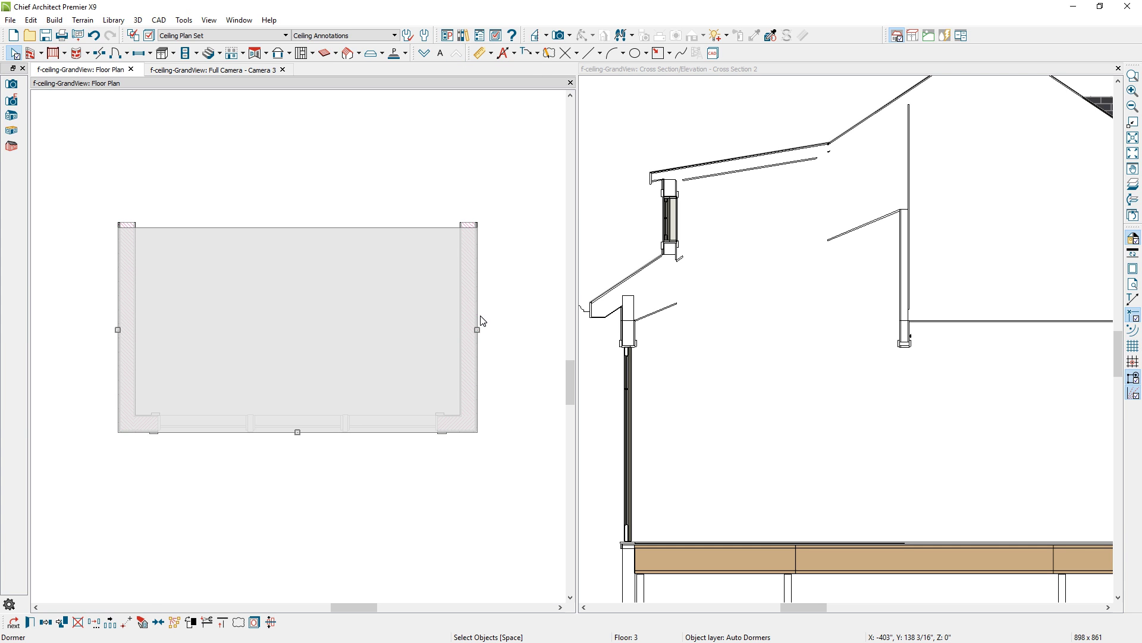
pyautogui.click(143, 622)
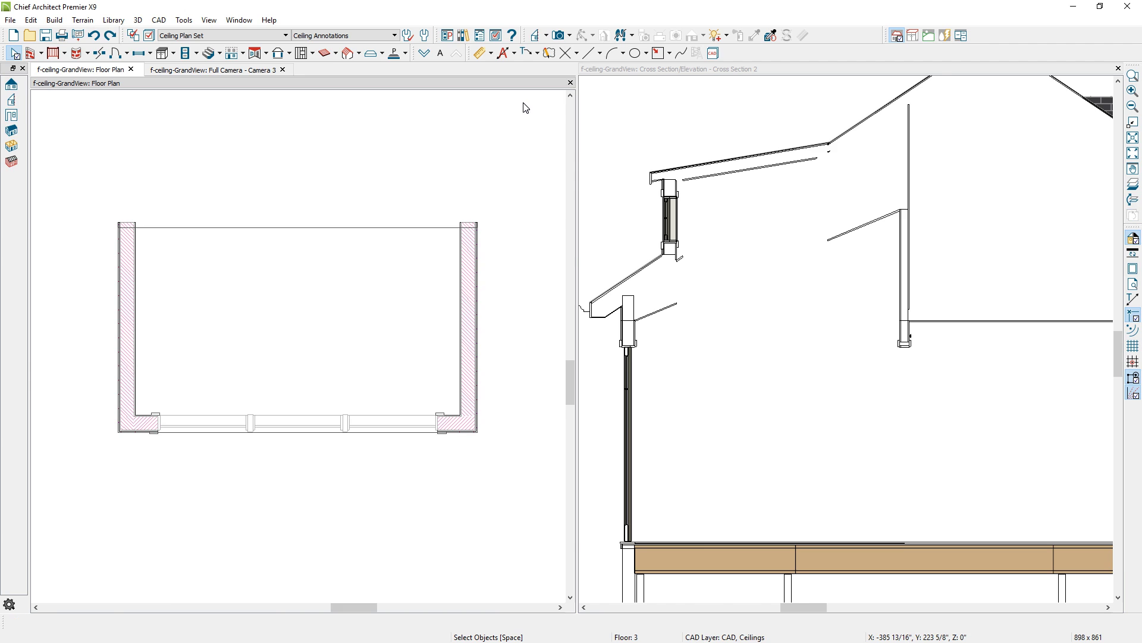
pyautogui.click(468, 279)
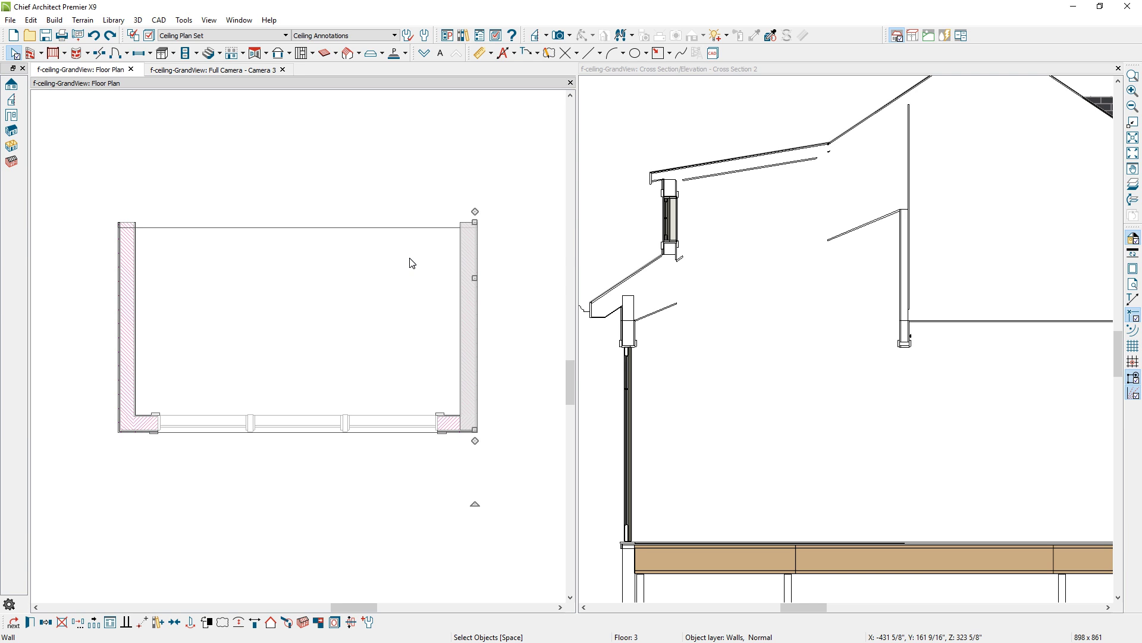
# Cut a backclipped cross section through the dormer and stretch its side wall down to the sloped ceiling
pyautogui.click(540, 36)
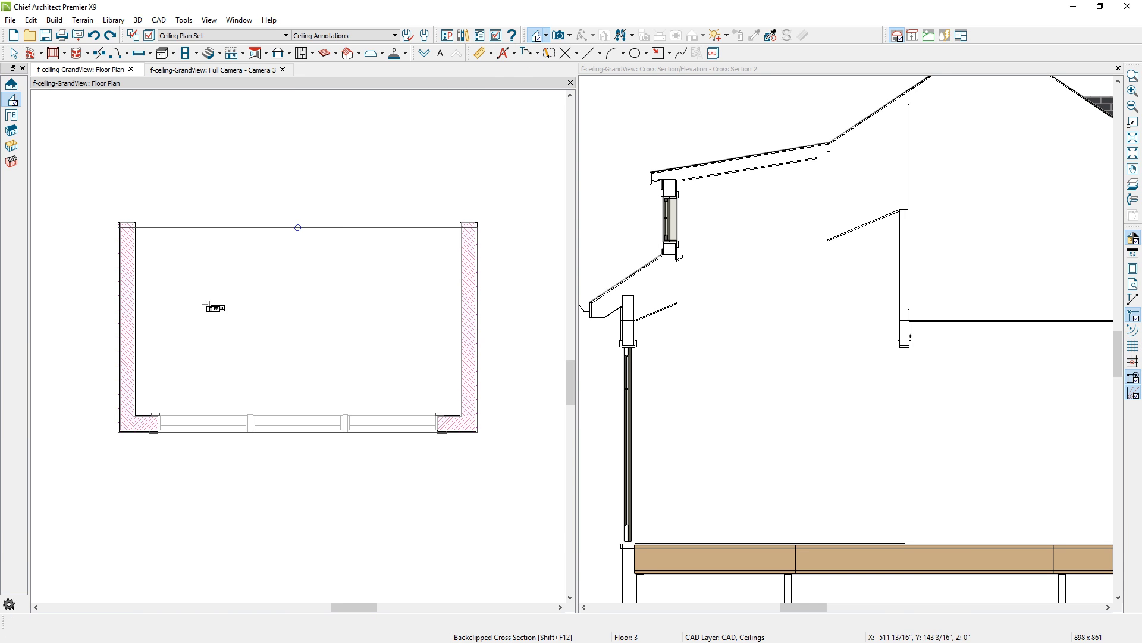
pyautogui.moveTo(209, 304); pyautogui.dragTo(83, 304)
pyautogui.click(426, 186)
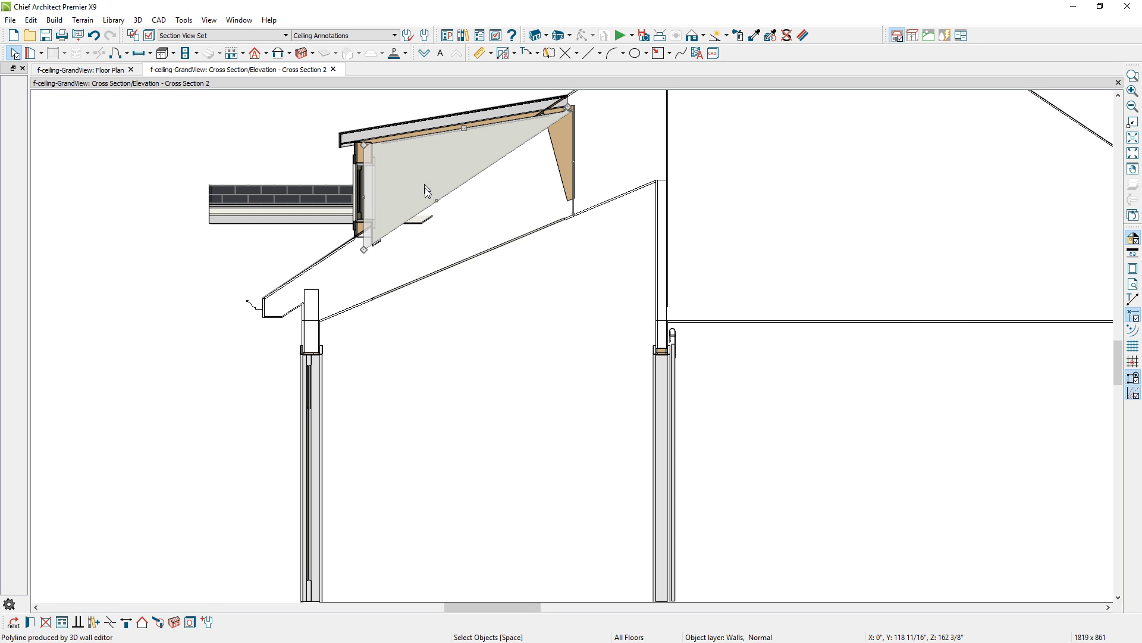
pyautogui.moveTo(364, 250); pyautogui.dragTo(369, 293)
pyautogui.scroll(4, 566, 152)
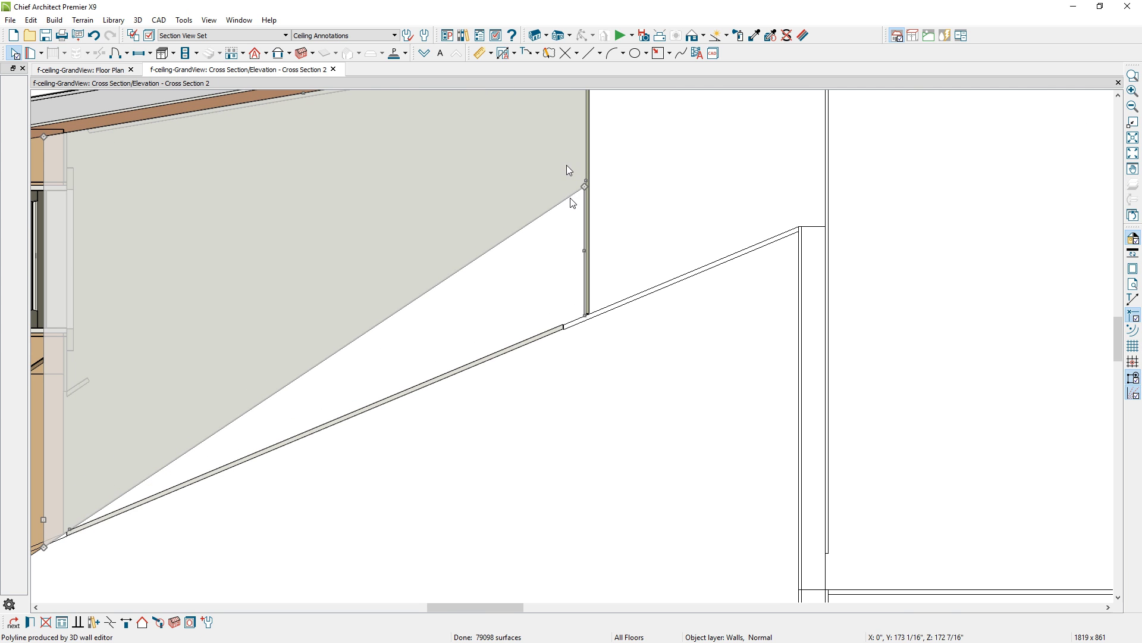
pyautogui.moveTo(586, 193); pyautogui.dragTo(585, 314)
pyautogui.scroll(-1, 584, 316)
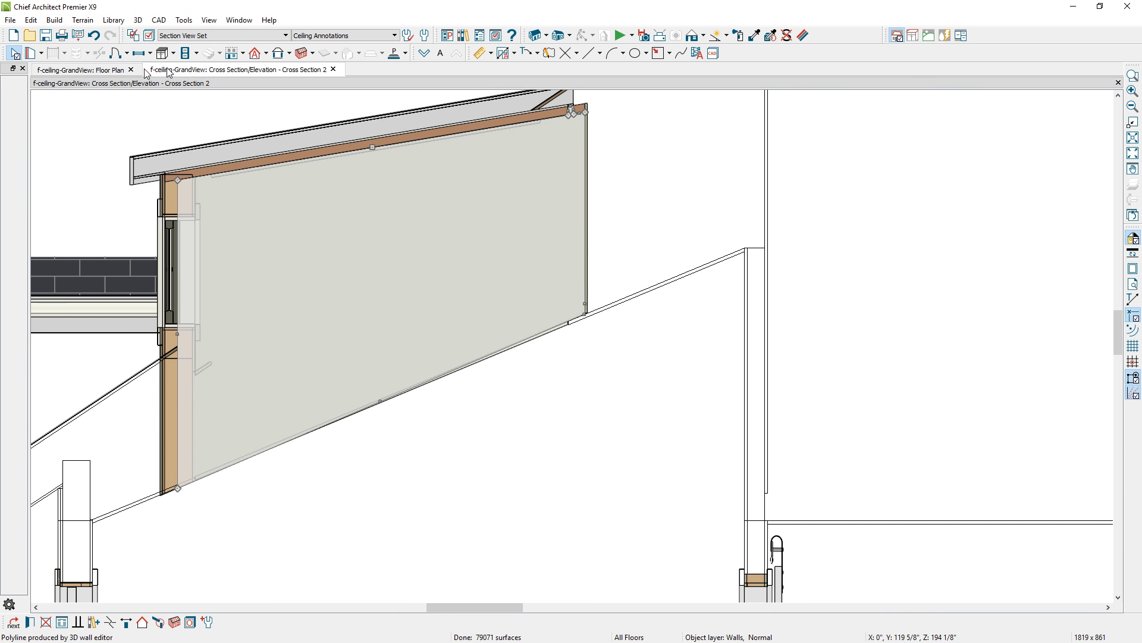
# Cut Cross Section 3 through the dormer side and pull the gable wall's lower and diagonal edges down
pyautogui.click(108, 72)
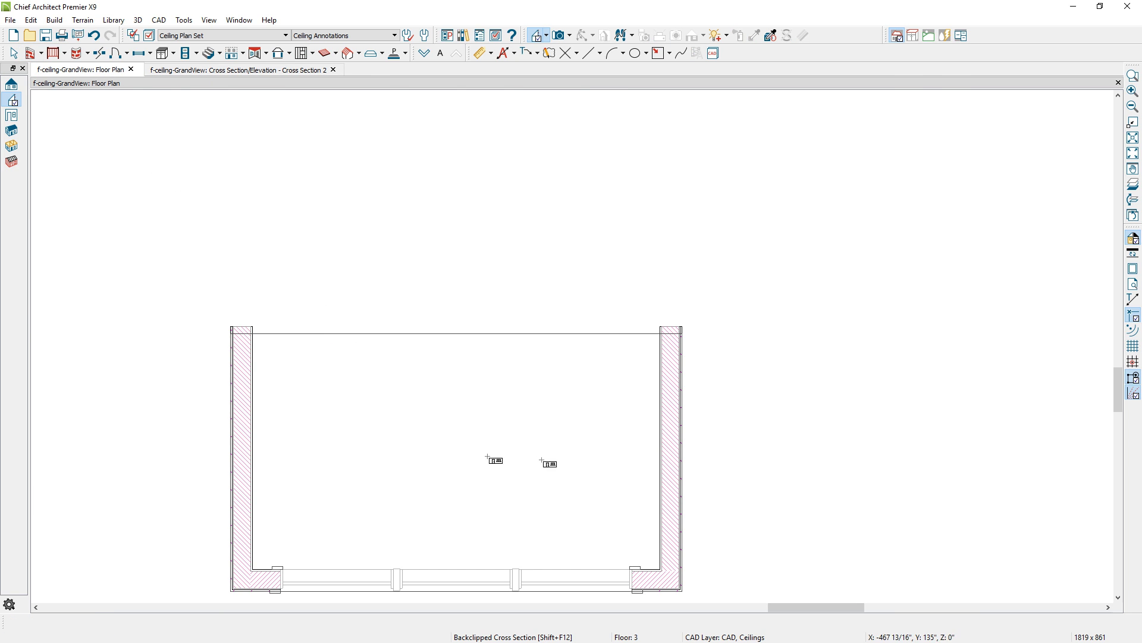
pyautogui.moveTo(548, 463); pyautogui.dragTo(759, 485)
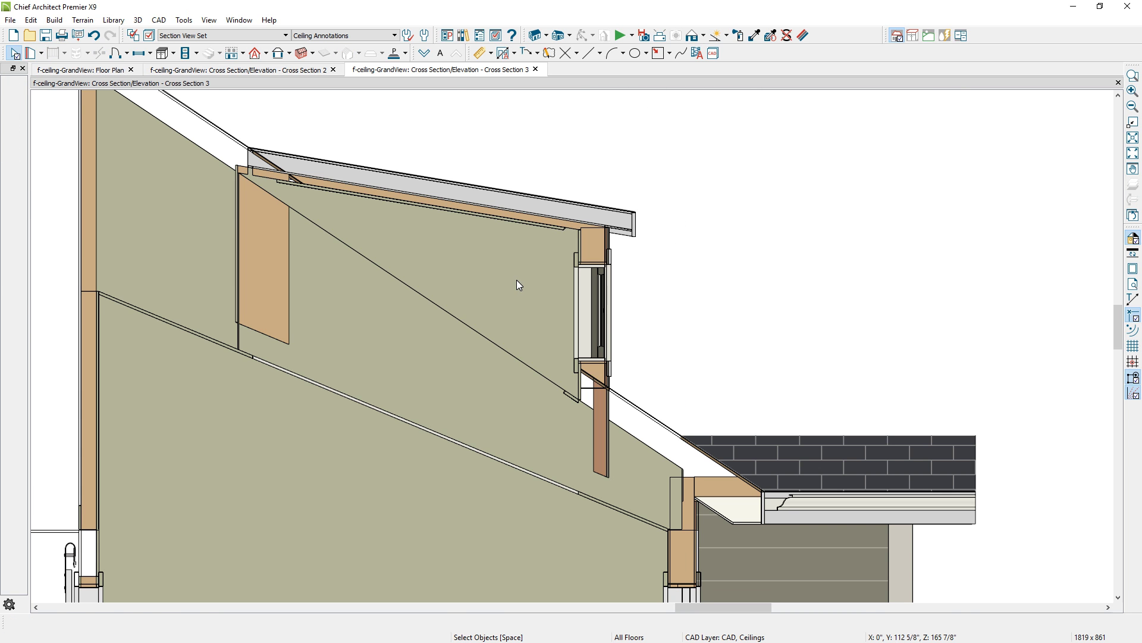
pyautogui.click(516, 279)
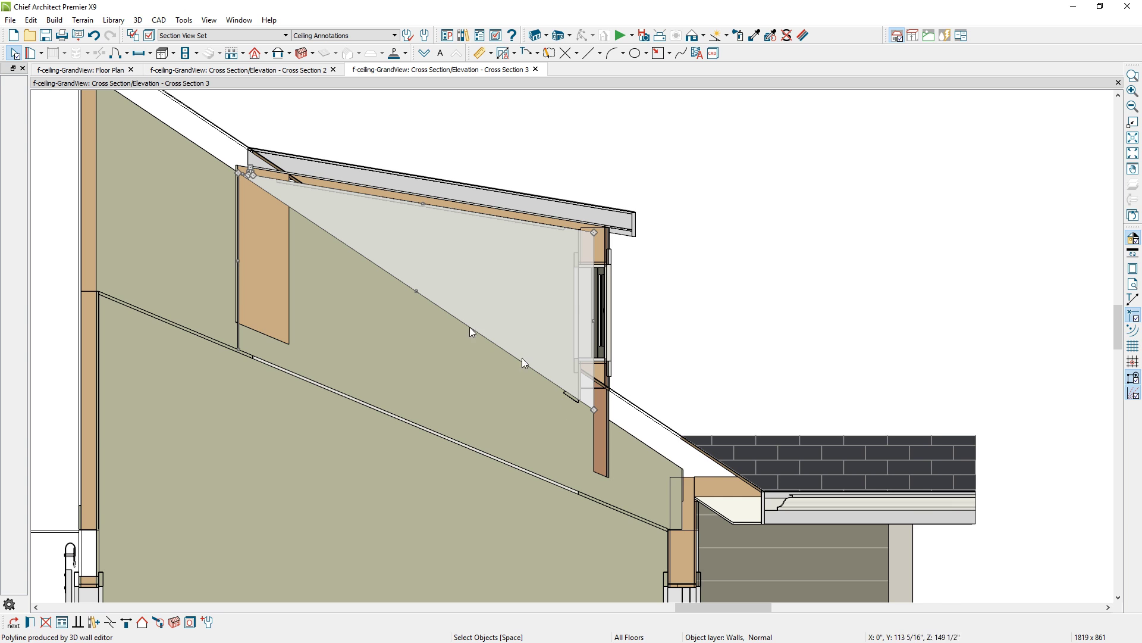
pyautogui.moveTo(417, 292); pyautogui.dragTo(597, 483)
pyautogui.scroll(5, 230, 254)
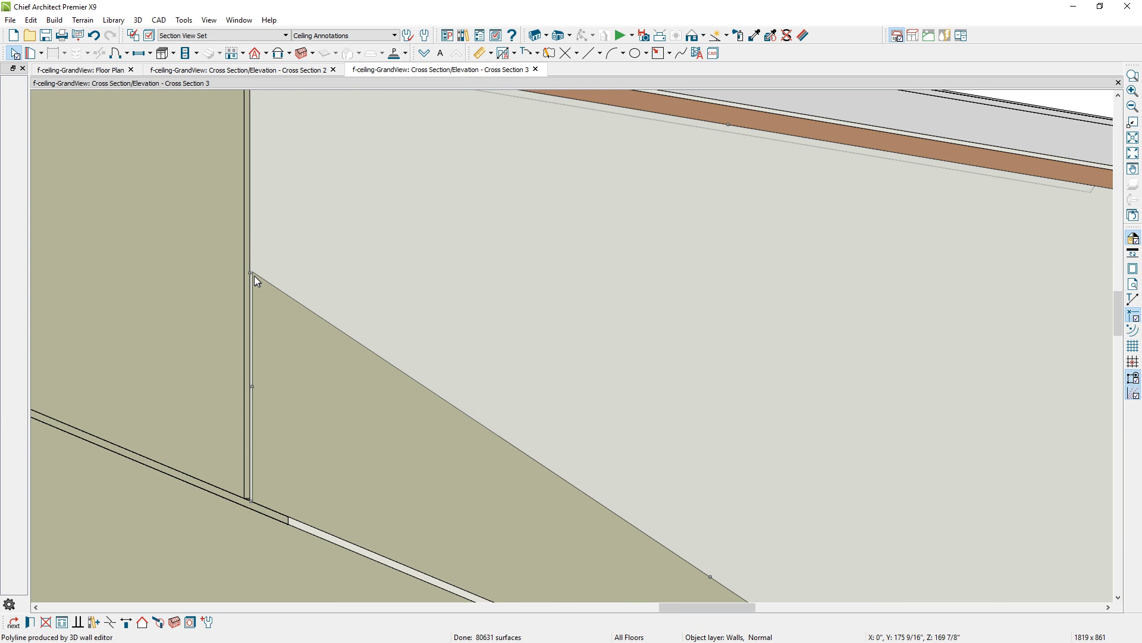
pyautogui.click(252, 275)
pyautogui.moveTo(254, 274); pyautogui.dragTo(250, 503)
# Cut Cross Section 4 facing the dormer front and extend the front wall down to the ceiling
pyautogui.click(99, 70)
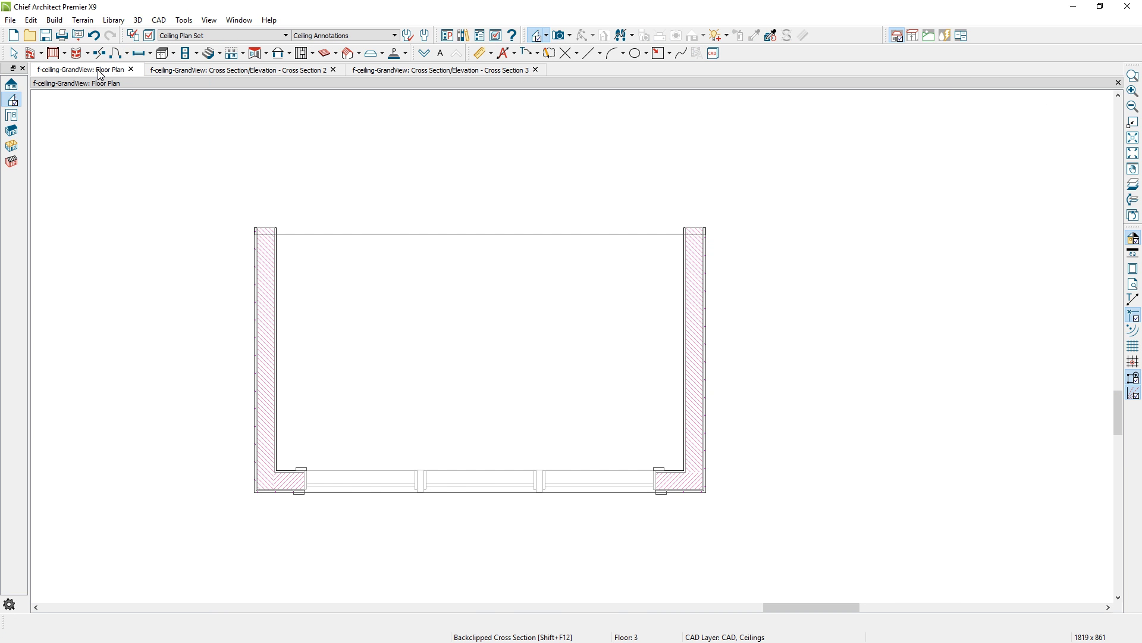
pyautogui.moveTo(493, 428)
pyautogui.mouseDown()
pyautogui.moveTo(497, 522)
pyautogui.moveTo(514, 527)
pyautogui.mouseUp()
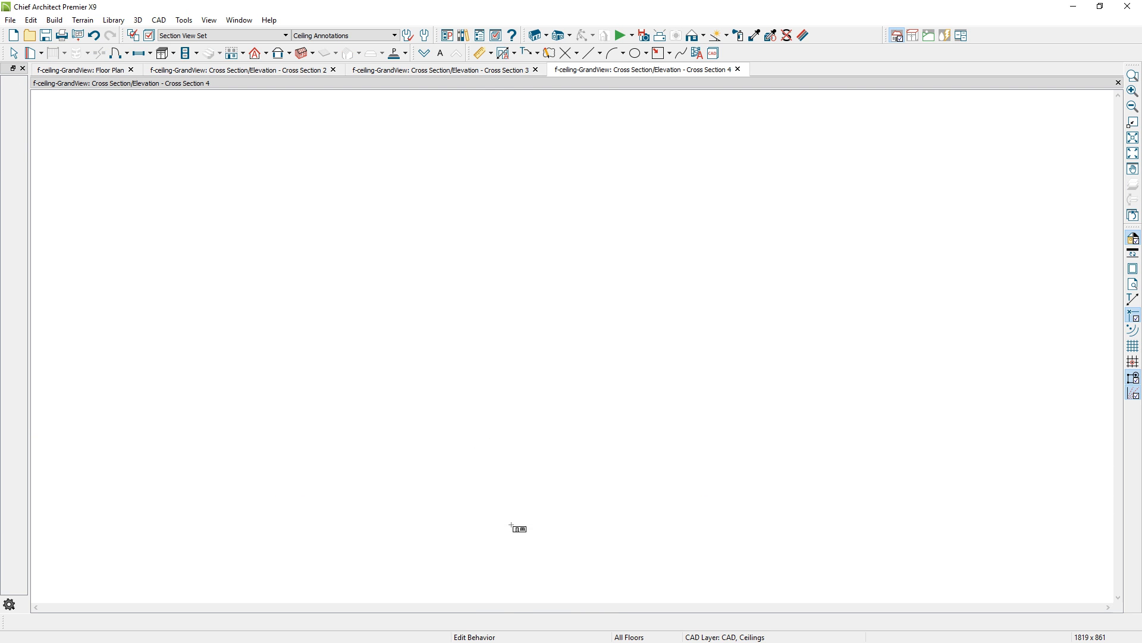
pyautogui.scroll(5, 312, 323)
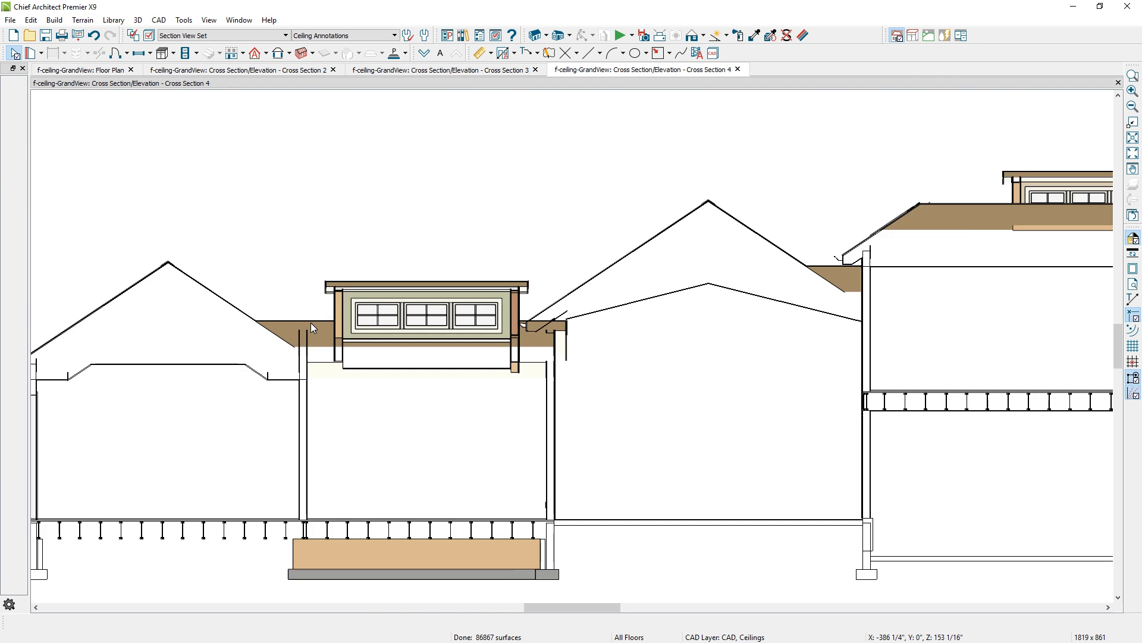
pyautogui.click(476, 361)
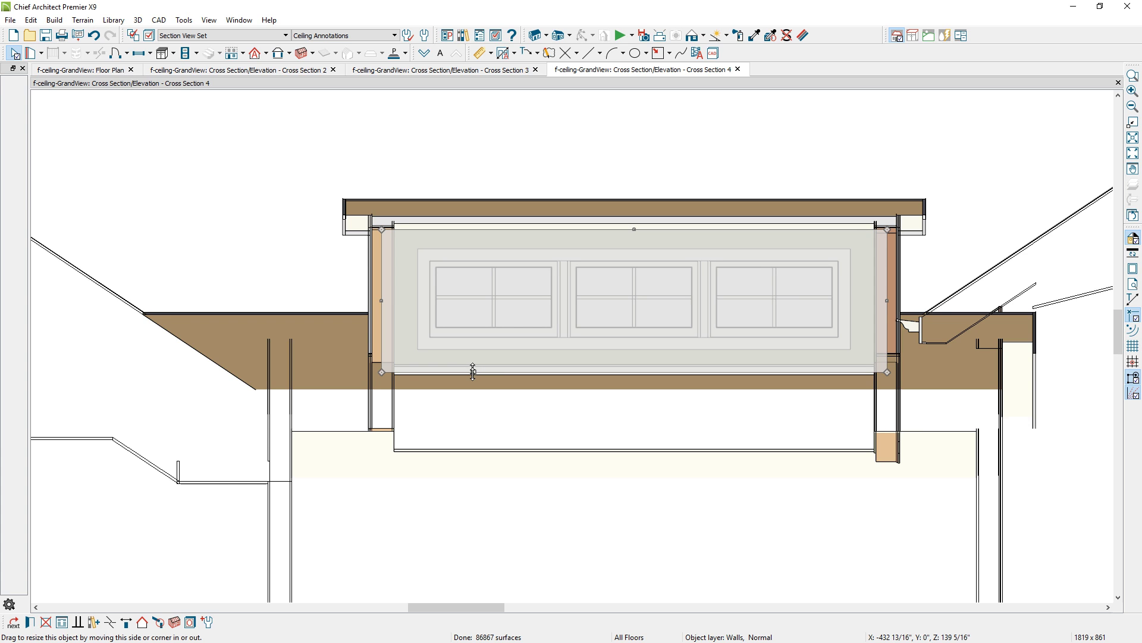
pyautogui.moveTo(473, 372); pyautogui.dragTo(472, 447)
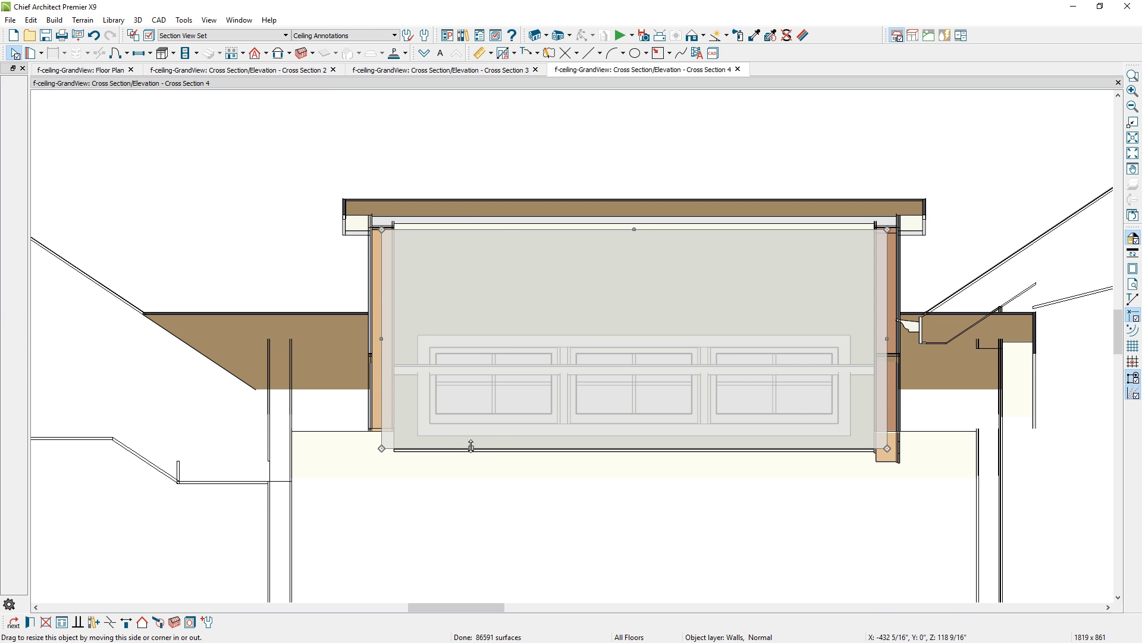
# Raise the clerestory windows about 1'-10 5/8" and return to the floor plan
pyautogui.click(507, 416)
pyautogui.moveTo(632, 357); pyautogui.dragTo(636, 301)
pyautogui.hotkey('ctrl', 'Tab')
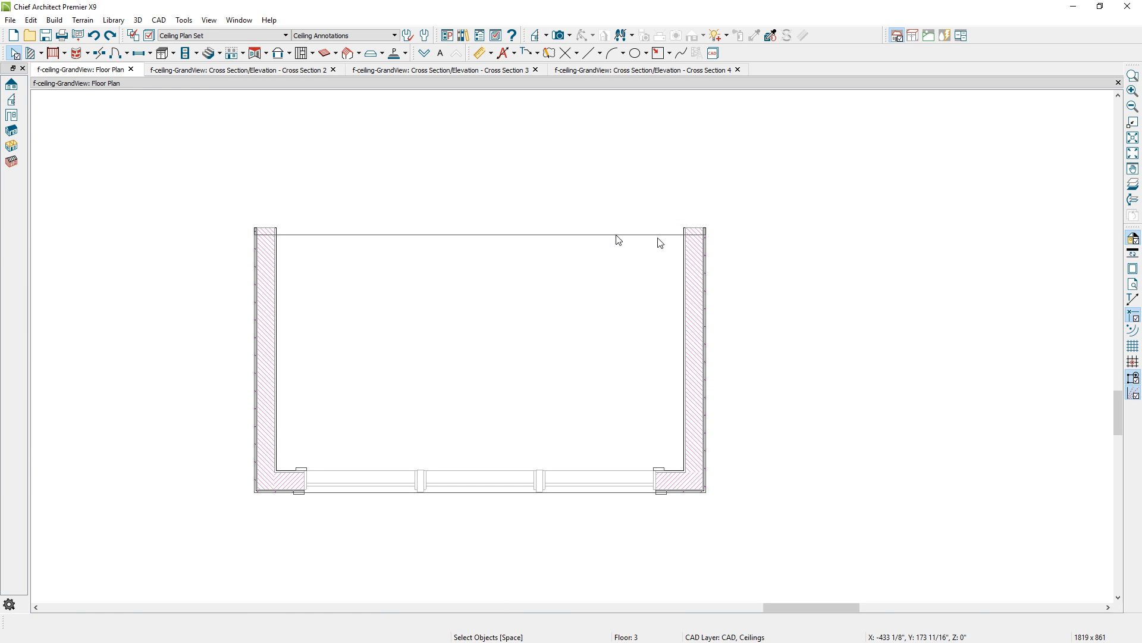
# Draw a wall closing the top of the dormer plan, accepting the attic floor warning
pyautogui.click(693, 262)
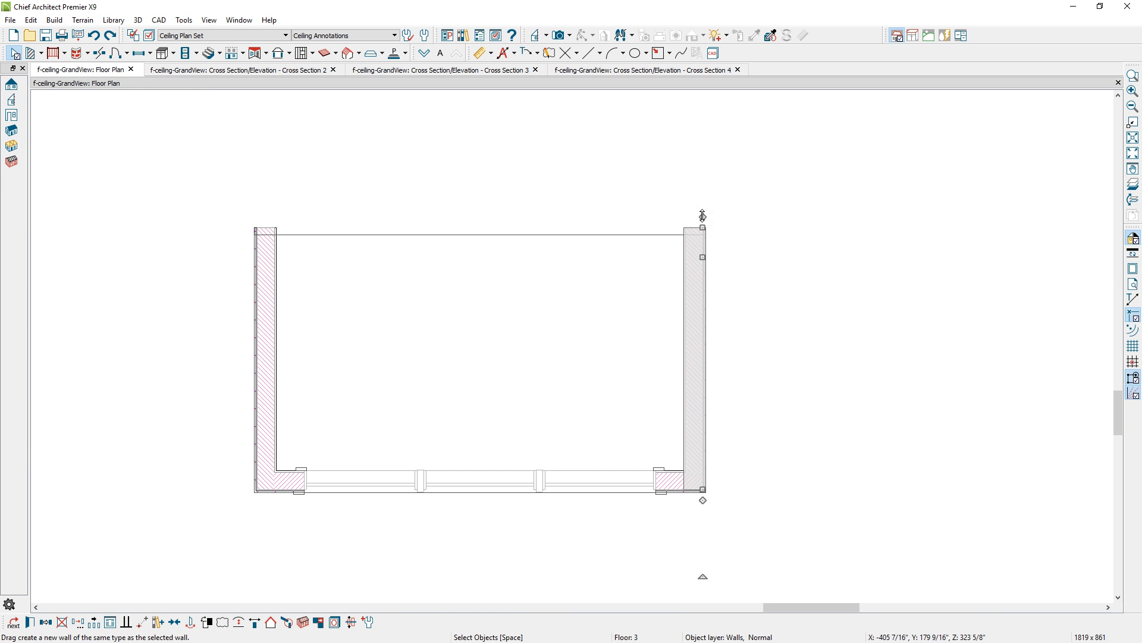
pyautogui.moveTo(703, 214); pyautogui.dragTo(256, 234)
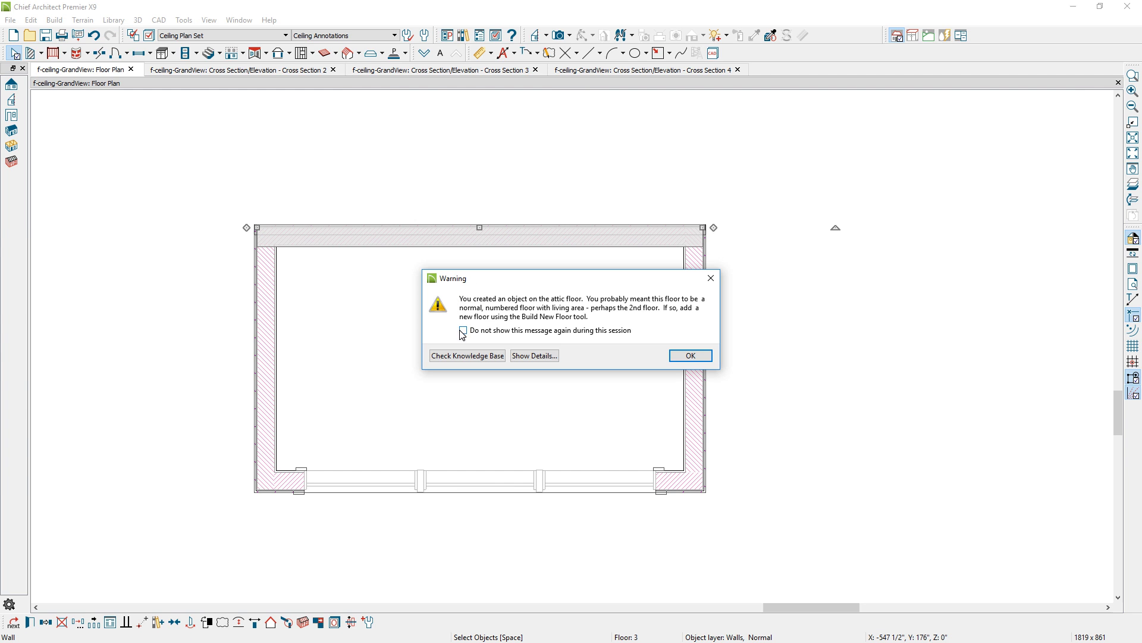
pyautogui.click(690, 356)
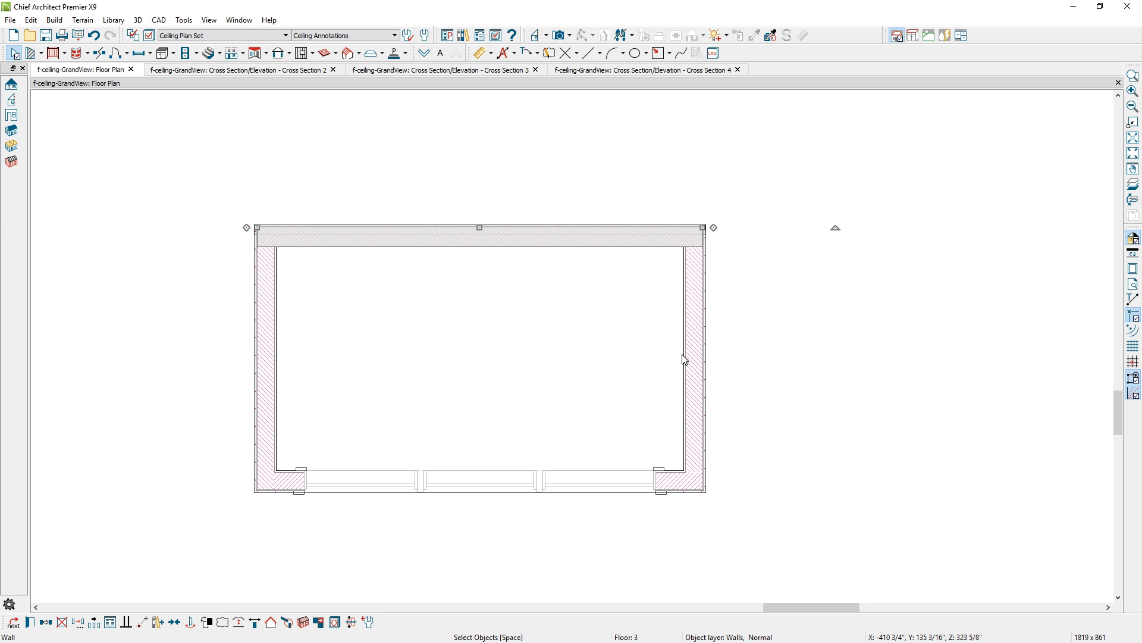
# Change the new dormer wall's type to Interior-6
pyautogui.doubleClick(675, 357)
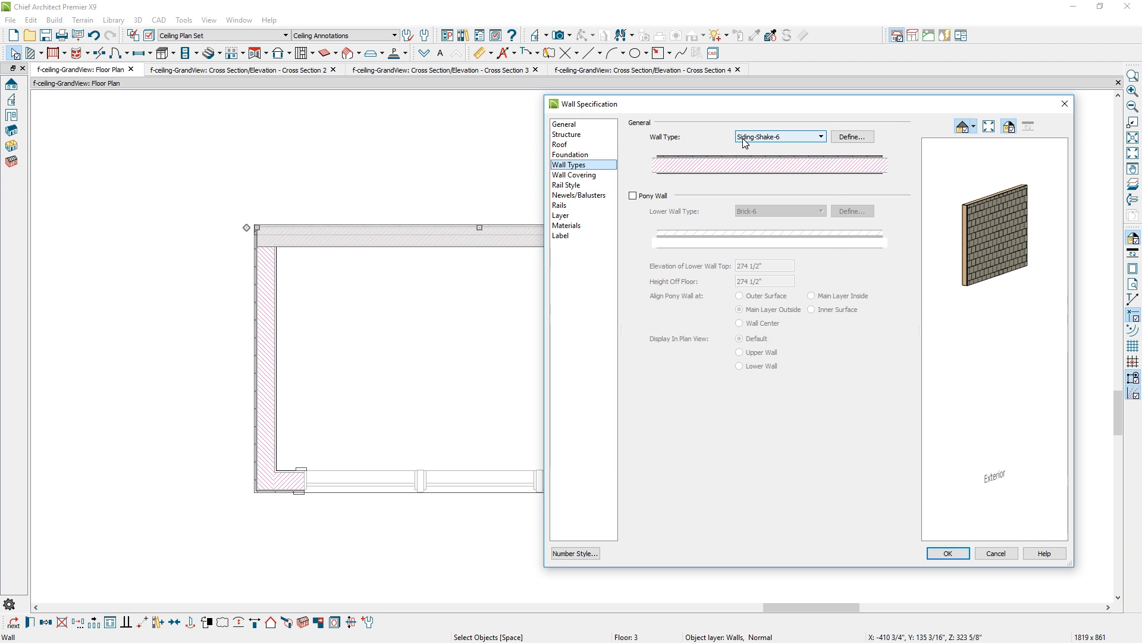
pyautogui.click(744, 138)
pyautogui.click(794, 291)
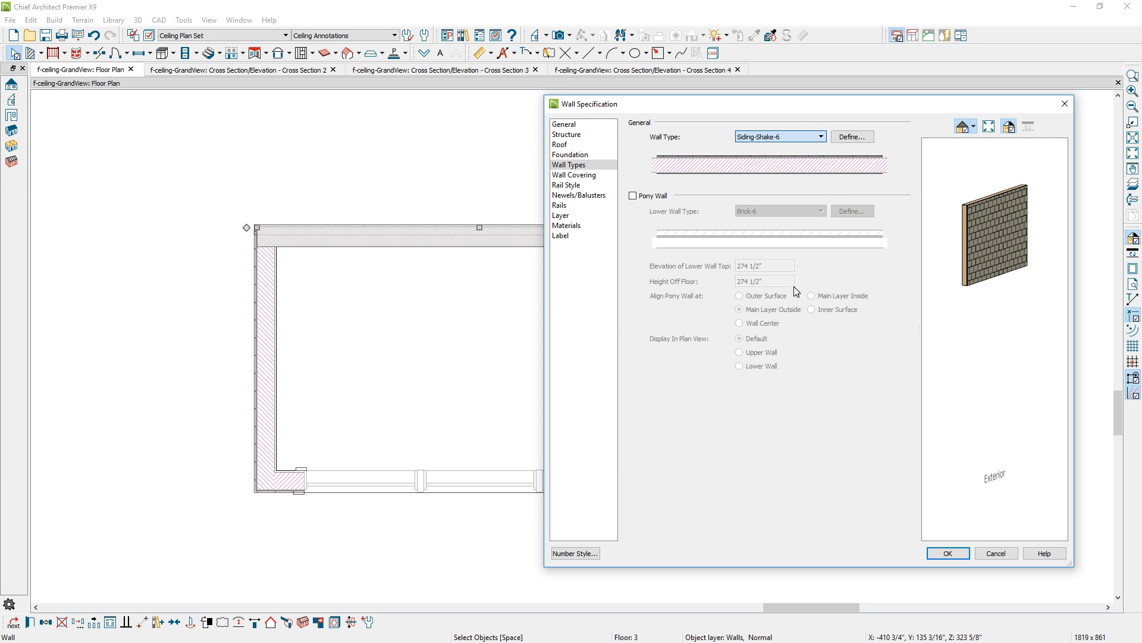
pyautogui.click(575, 126)
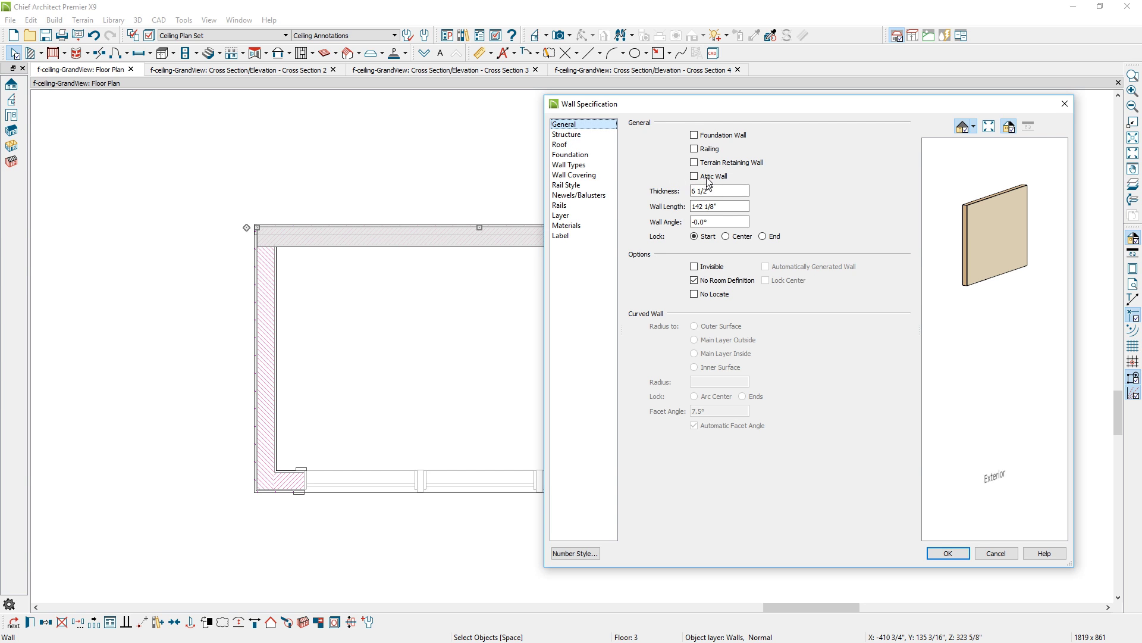
pyautogui.press('Return')
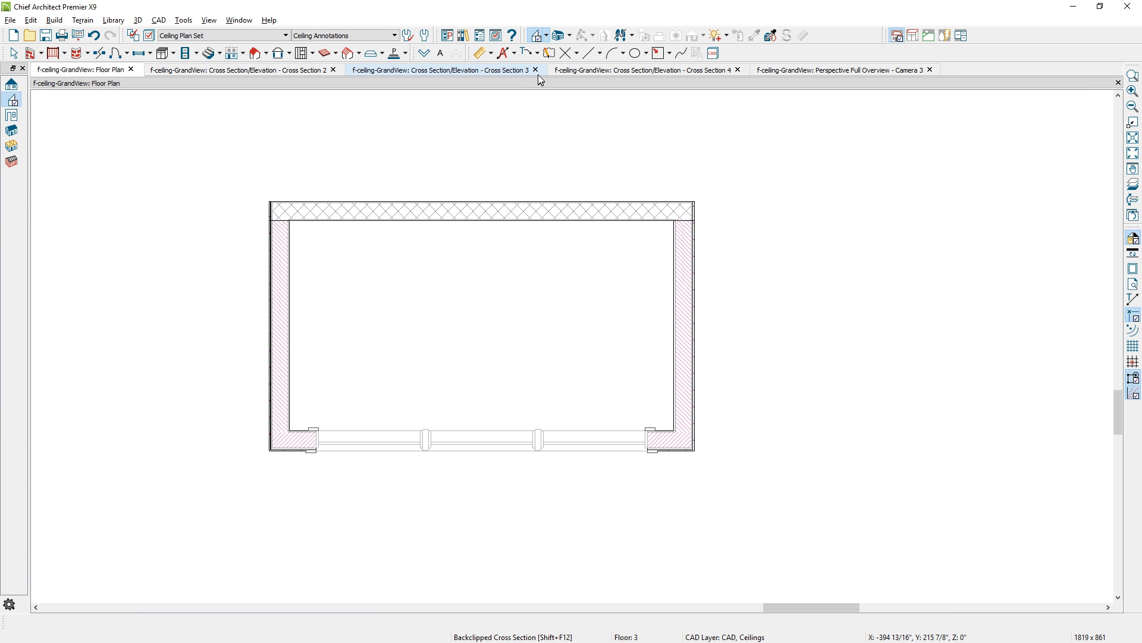
# Cut Backclipped Cross Section S5 through the new dormer wall and extend its bottom edge down 11"
pyautogui.click(538, 41)
pyautogui.moveTo(534, 274); pyautogui.dragTo(535, 160)
pyautogui.click(650, 296)
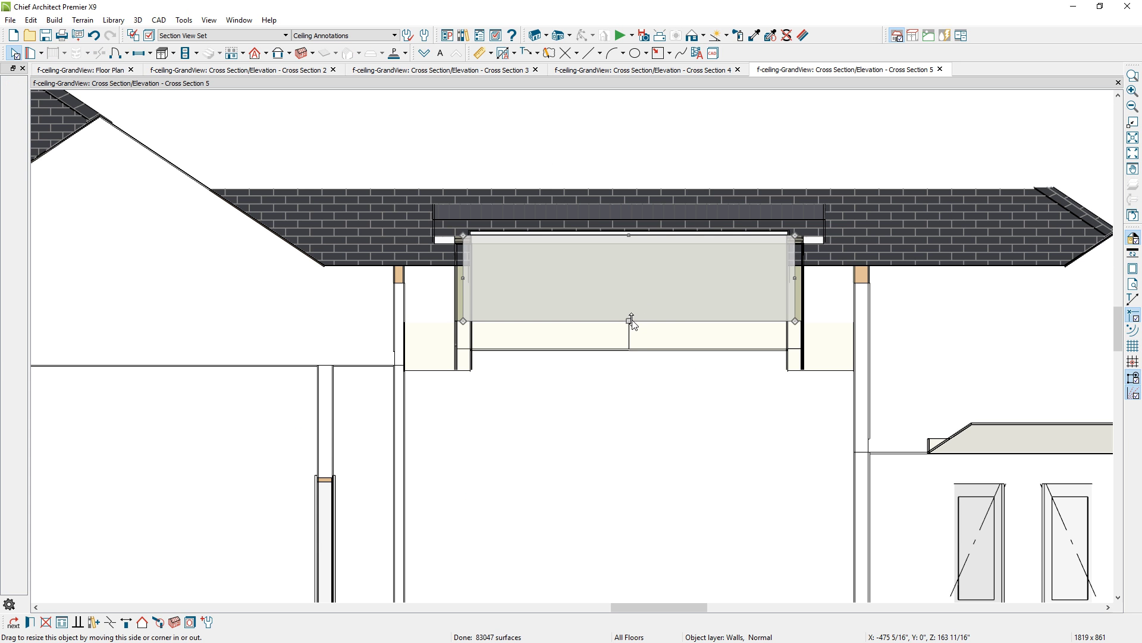
pyautogui.moveTo(632, 321); pyautogui.dragTo(631, 348)
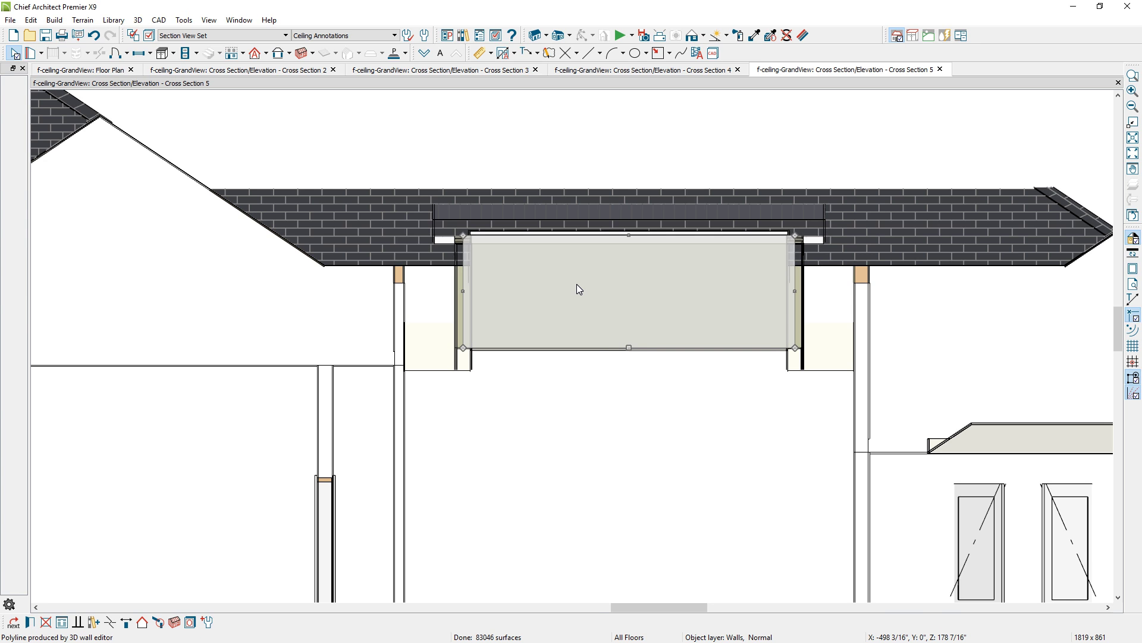
pyautogui.click(101, 70)
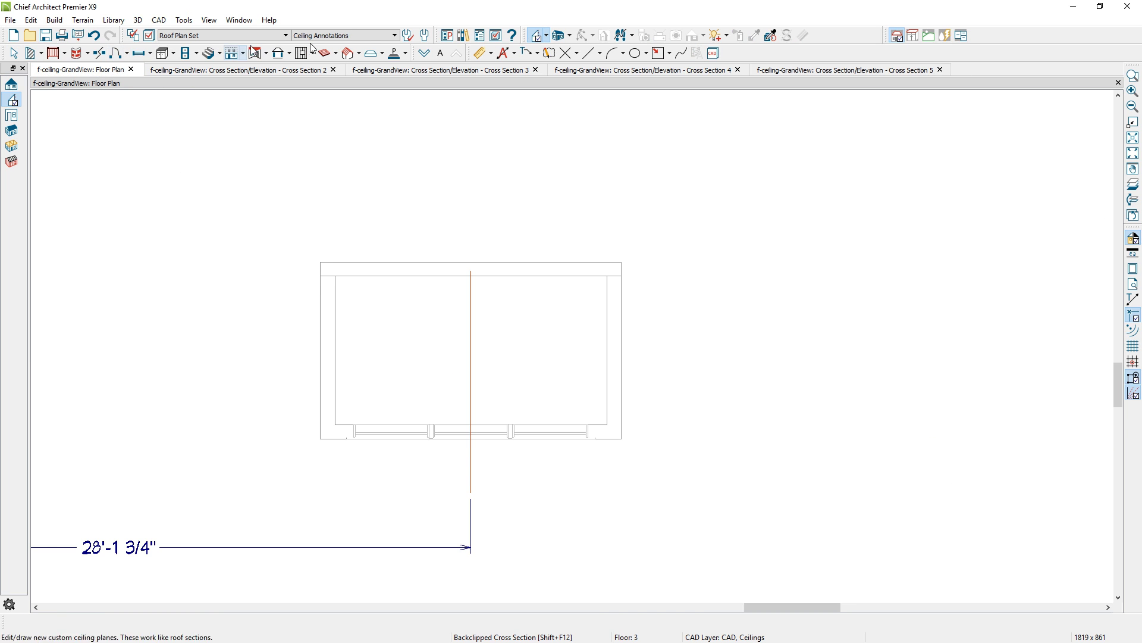
# On the first floor, place a Full Camera in the OFFICE looking up at the ceiling opening
pyautogui.click(424, 53)
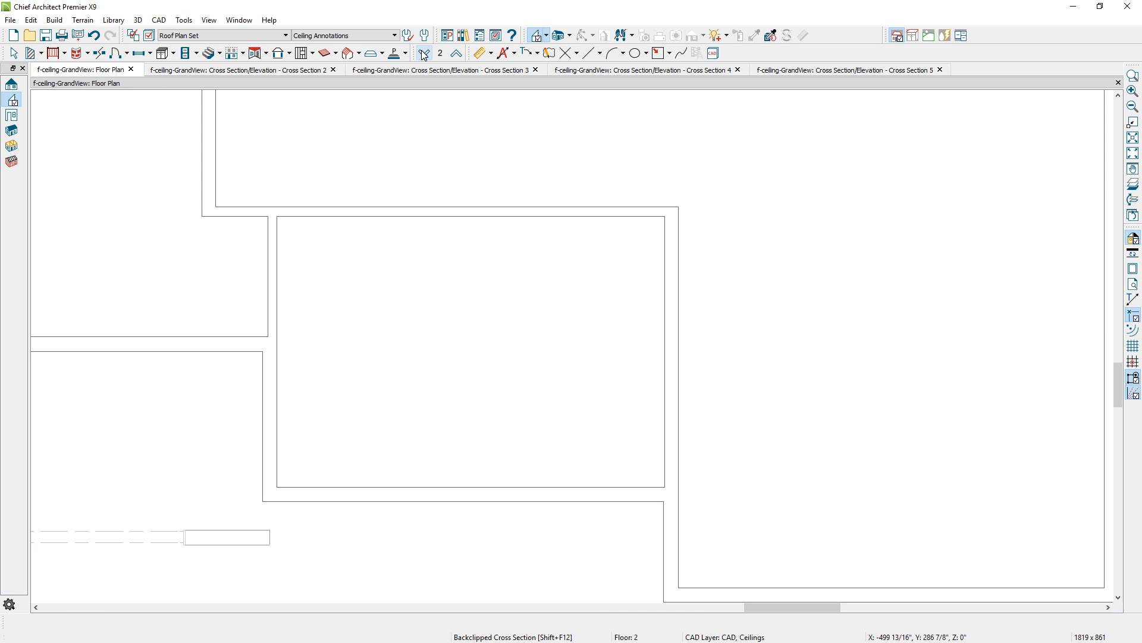
pyautogui.click(424, 53)
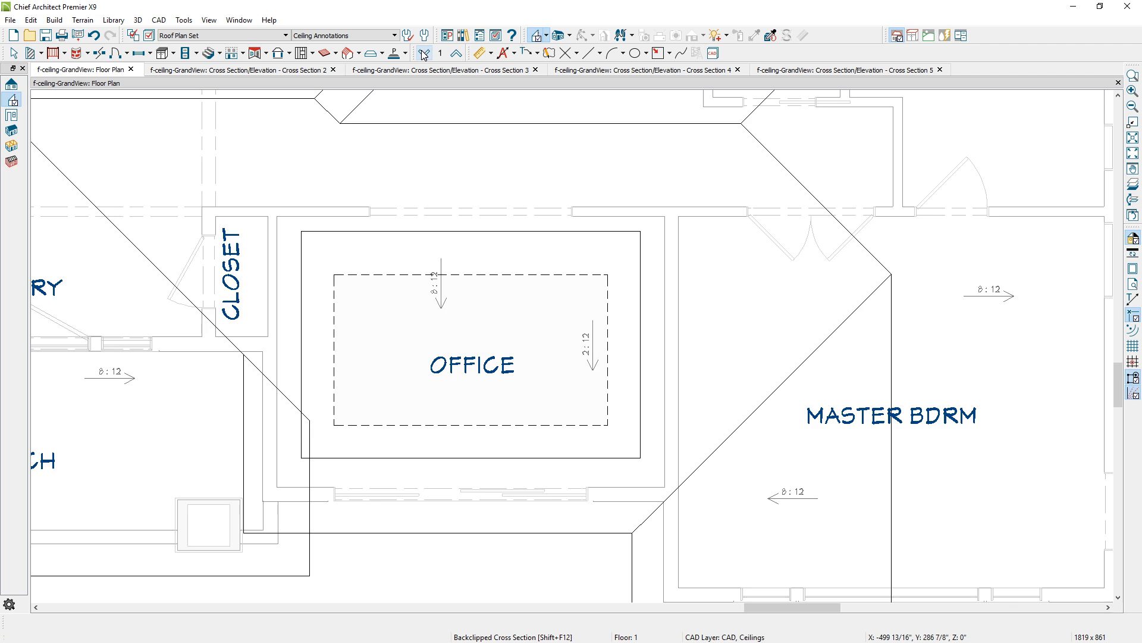
pyautogui.click(569, 37)
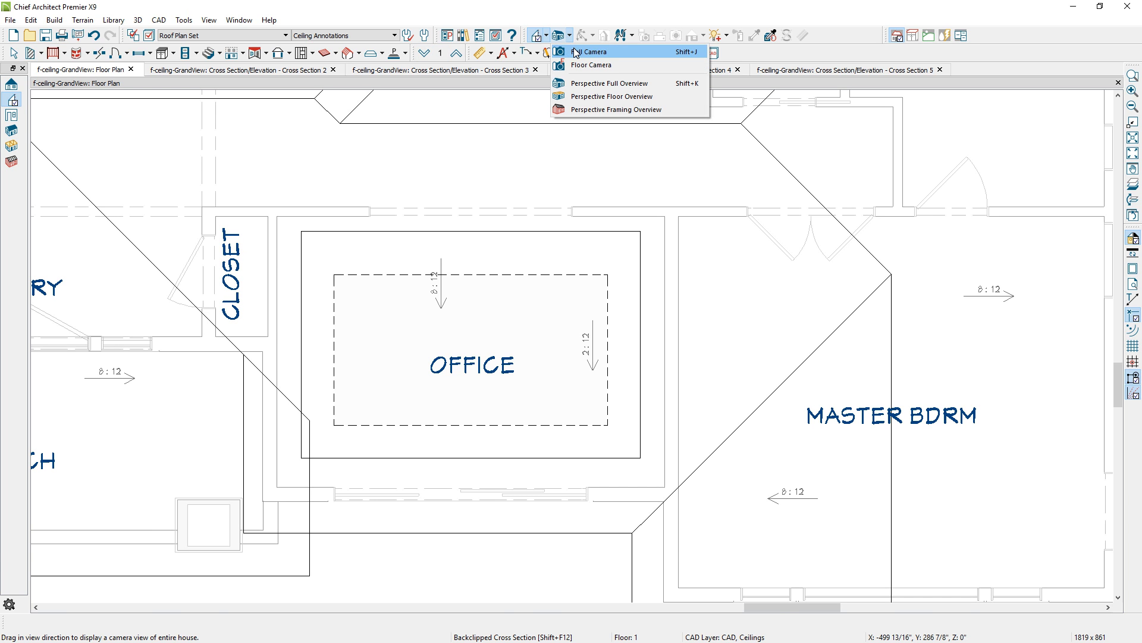
pyautogui.click(576, 53)
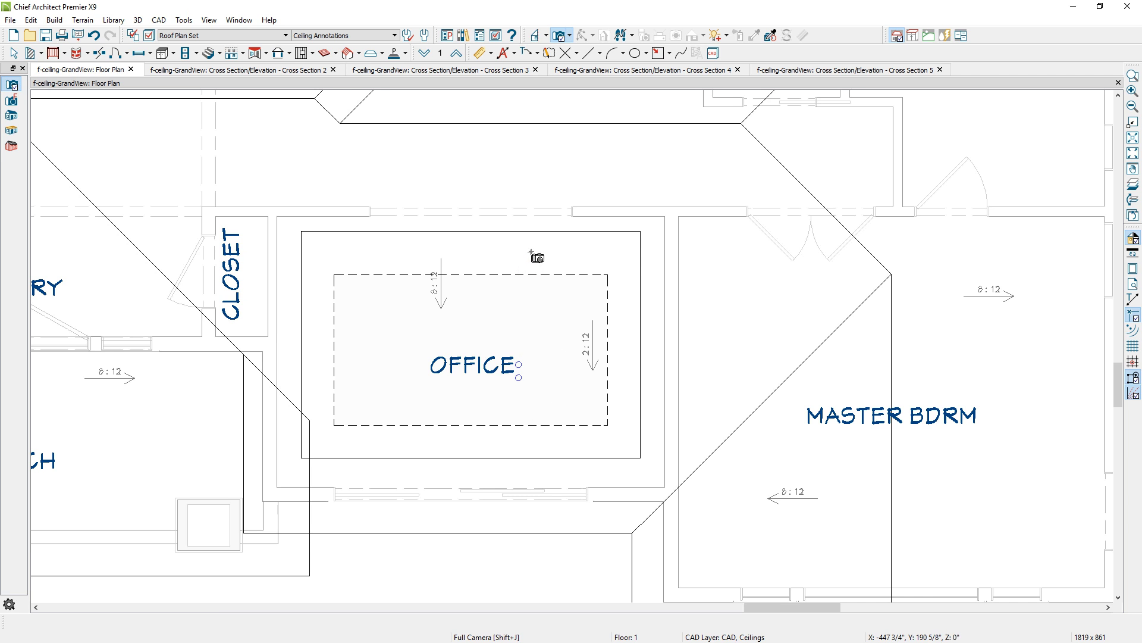
pyautogui.moveTo(552, 253); pyautogui.dragTo(475, 440)
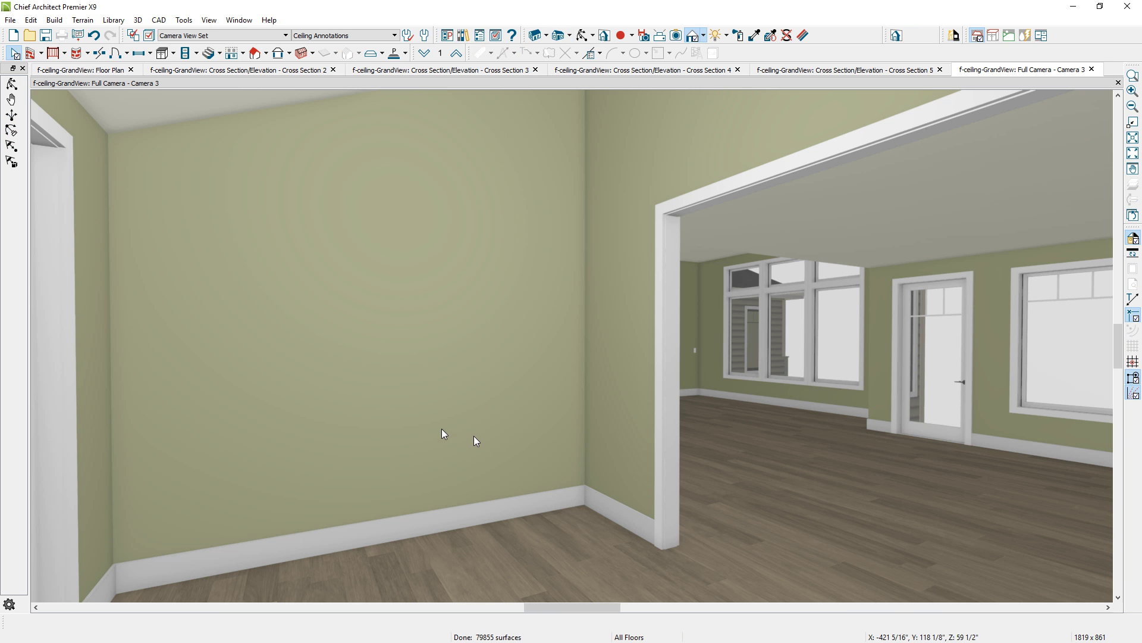
pyautogui.moveTo(505, 460); pyautogui.dragTo(660, 395, button='middle')
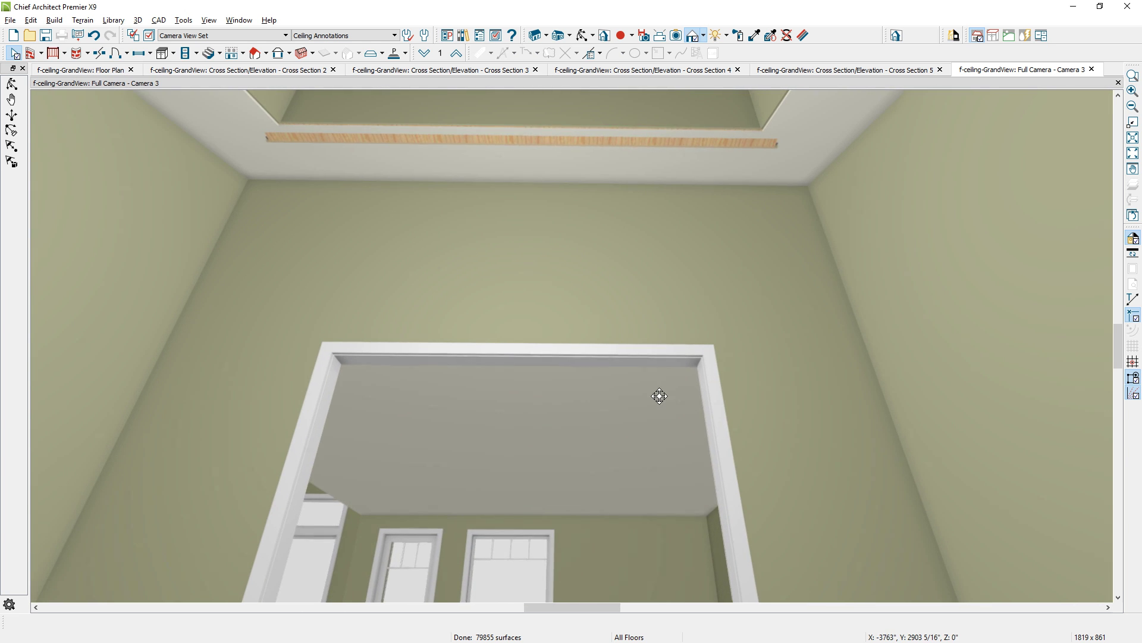
pyautogui.moveTo(602, 256); pyautogui.dragTo(605, 506, button='middle')
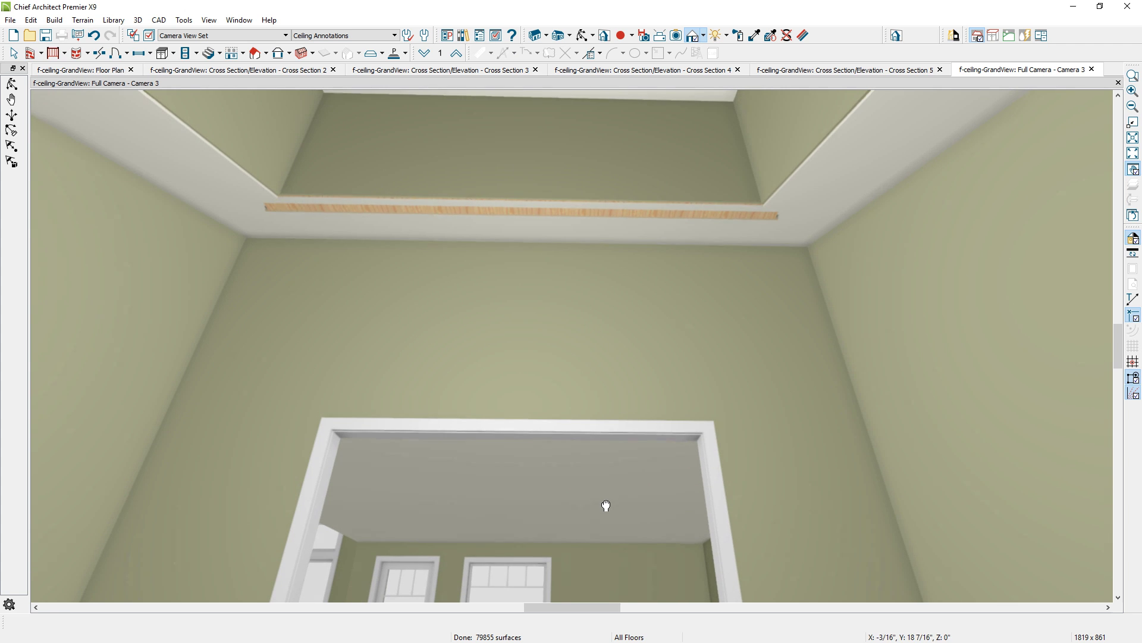
# Raise the ceiling opening's lower edge, then rotate the view to show the clerestory windows
pyautogui.press('space')
pyautogui.click(562, 167)
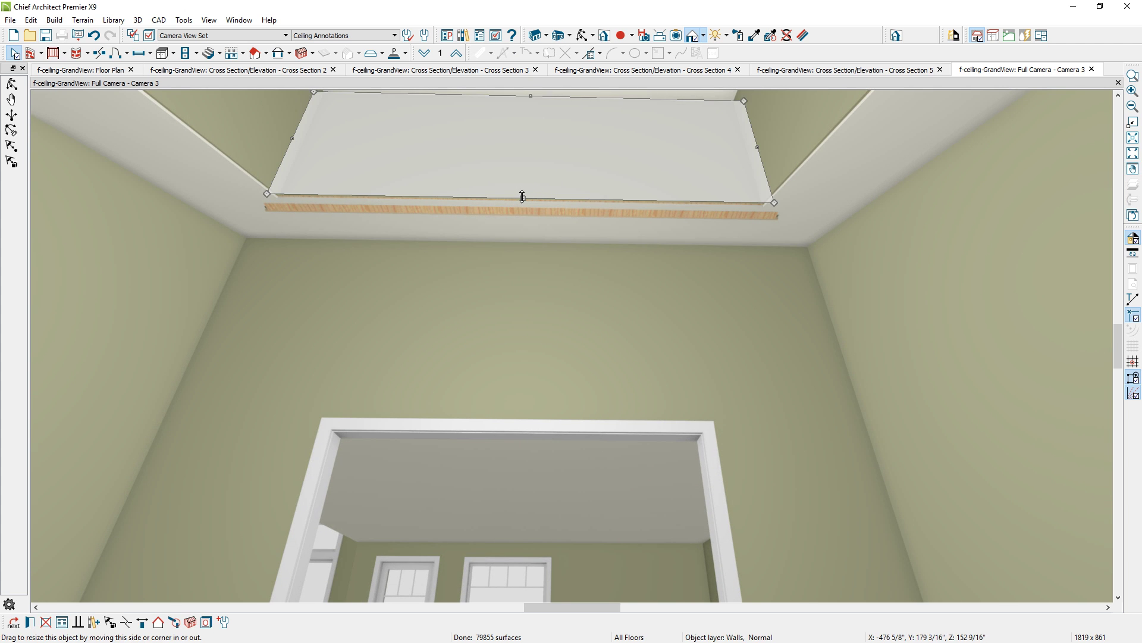
pyautogui.moveTo(523, 196); pyautogui.dragTo(523, 189)
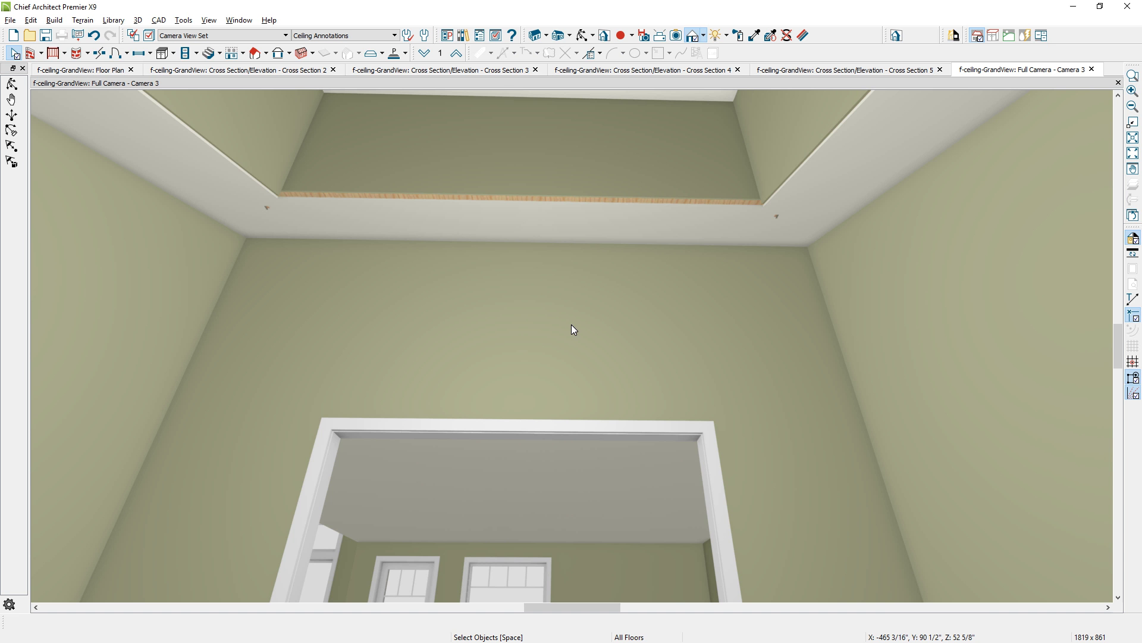
pyautogui.moveTo(571, 329); pyautogui.dragTo(587, 325, button='middle')
pyautogui.moveTo(627, 328); pyautogui.dragTo(997, 301)
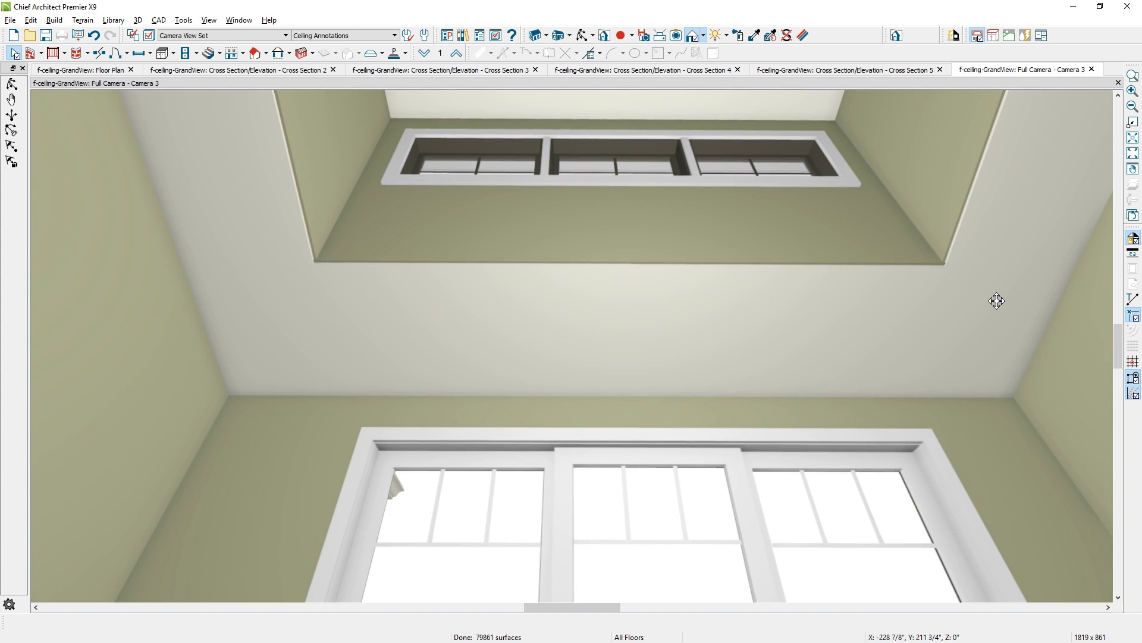